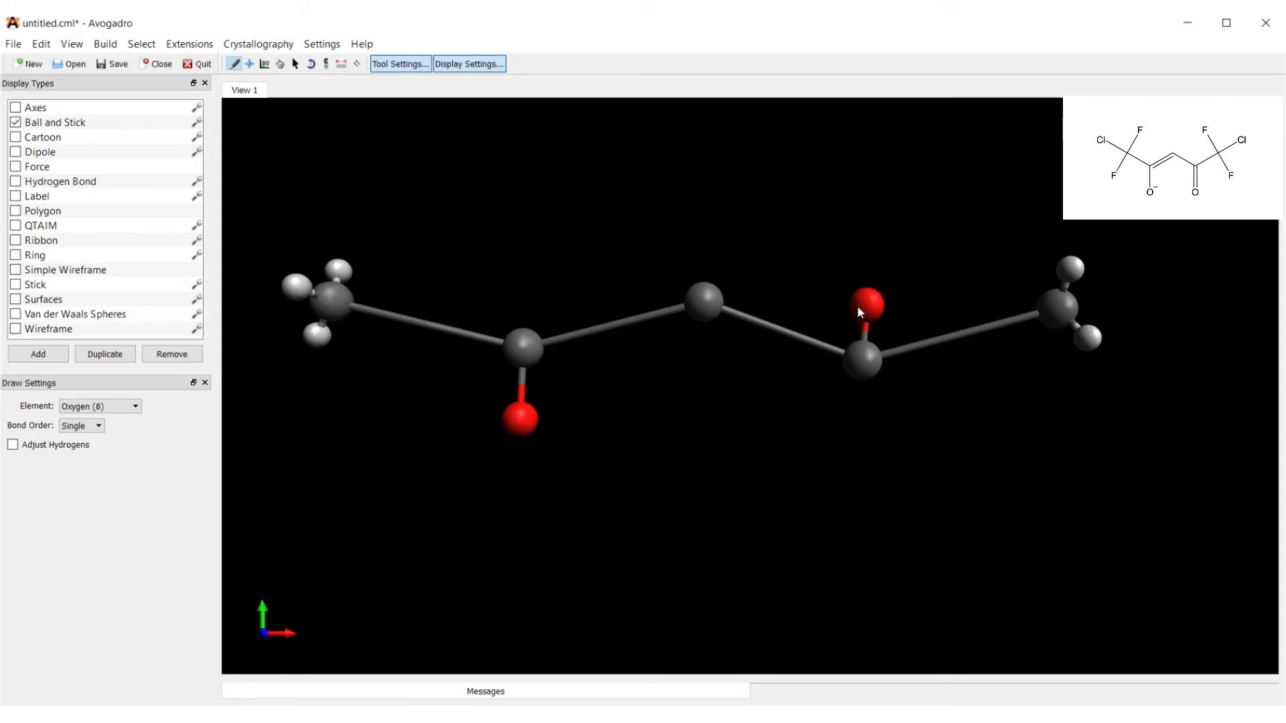
Replace two hydrogens on each terminal carbon of the ligand with fluorine atoms.
click(280, 64)
mouse_move(830, 233)
mouse_down()
mouse_move(775, 278)
mouse_move(610, 263)
mouse_up()
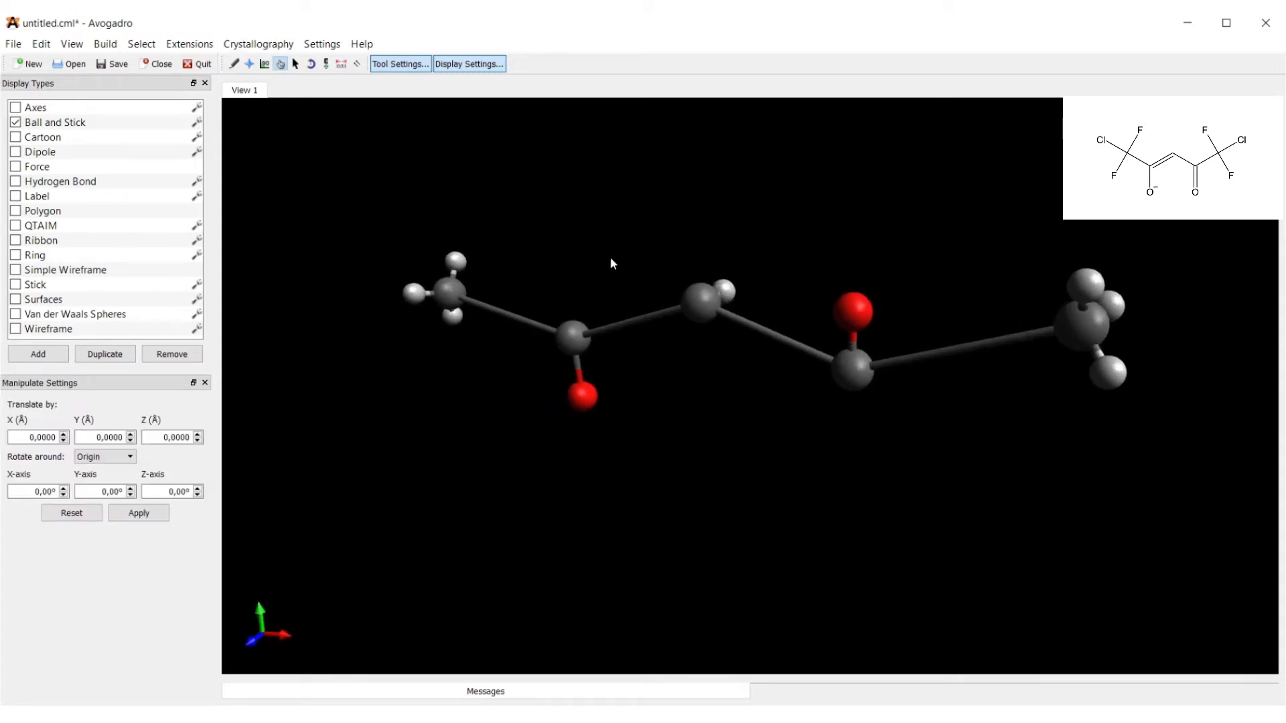
click(234, 64)
click(135, 406)
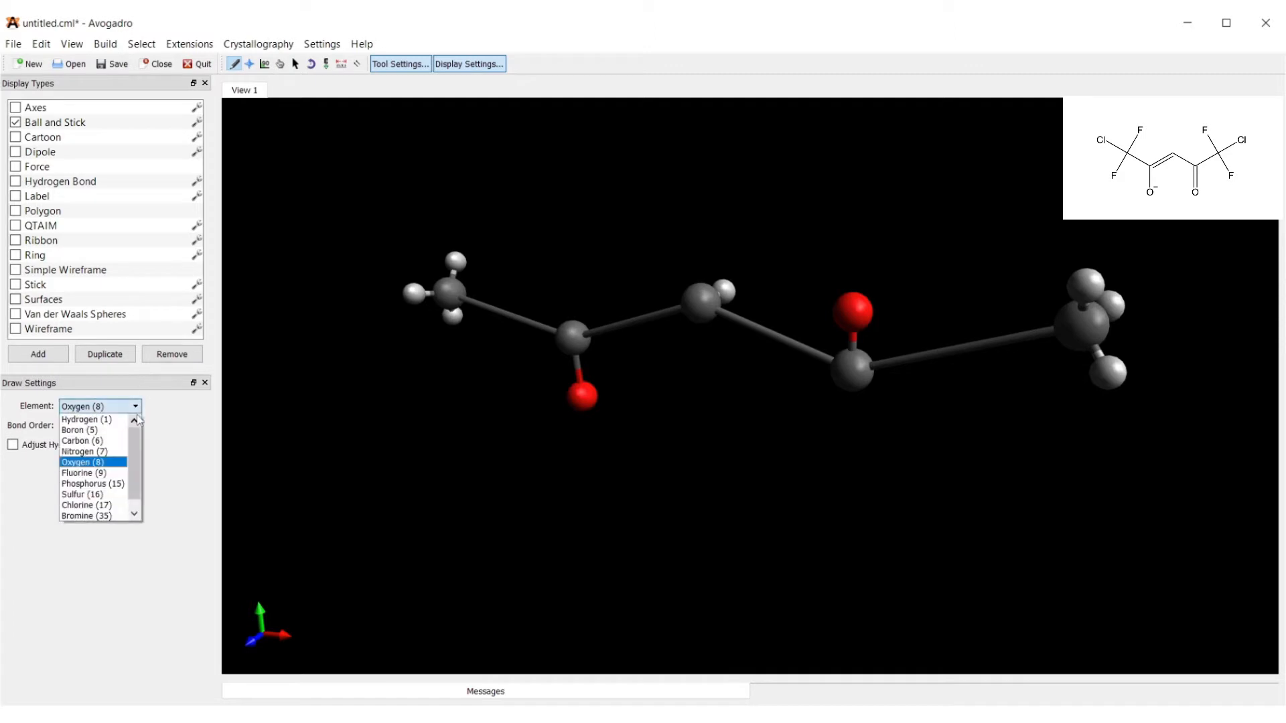
click(84, 472)
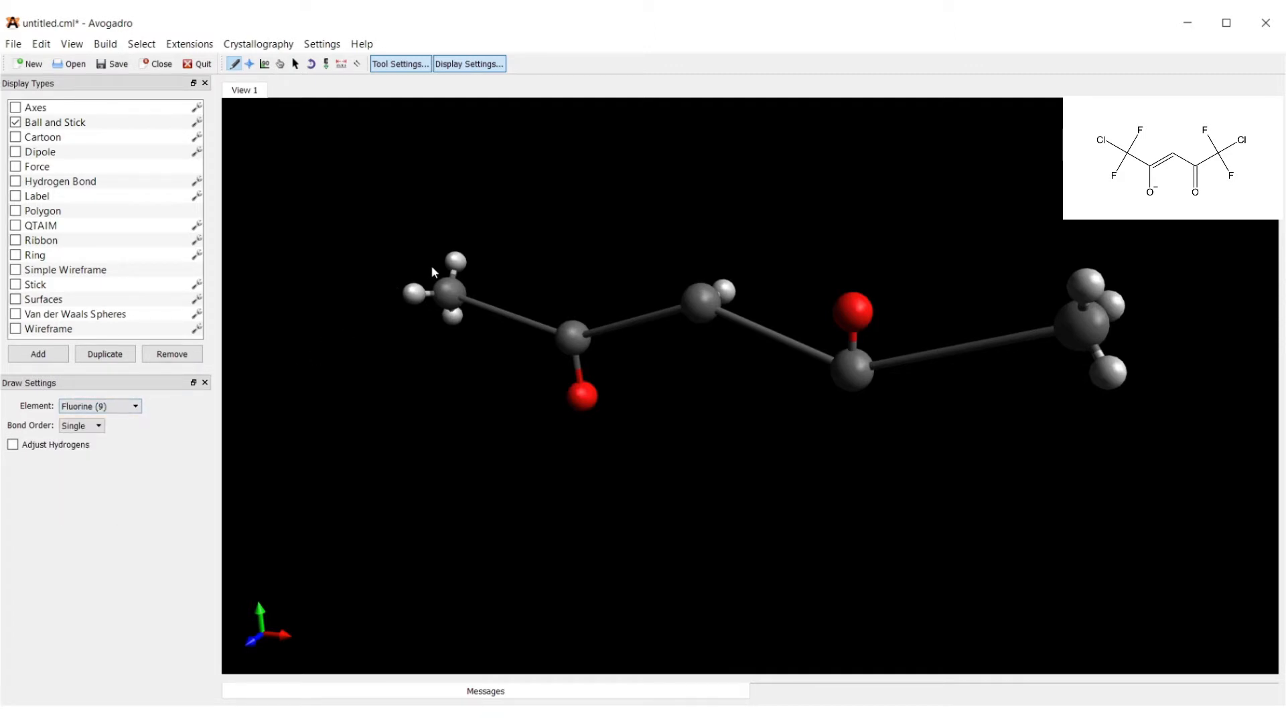
click(452, 266)
click(452, 316)
click(1090, 279)
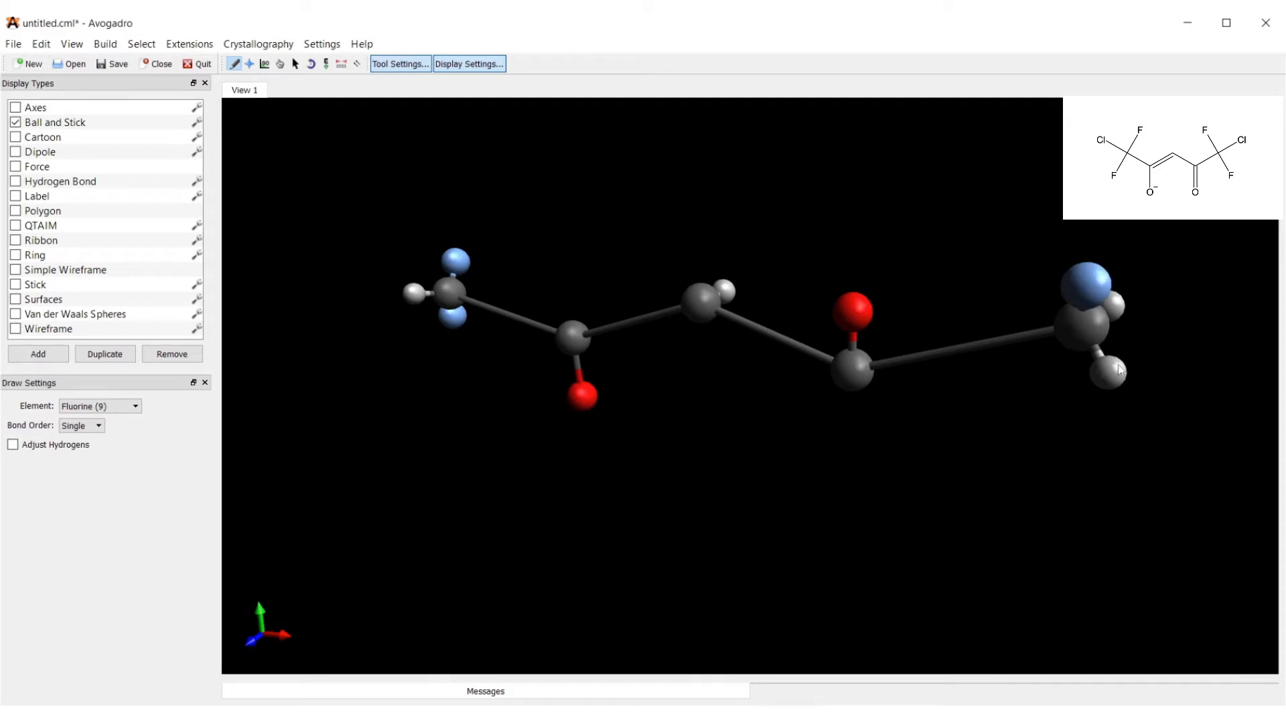
click(1112, 375)
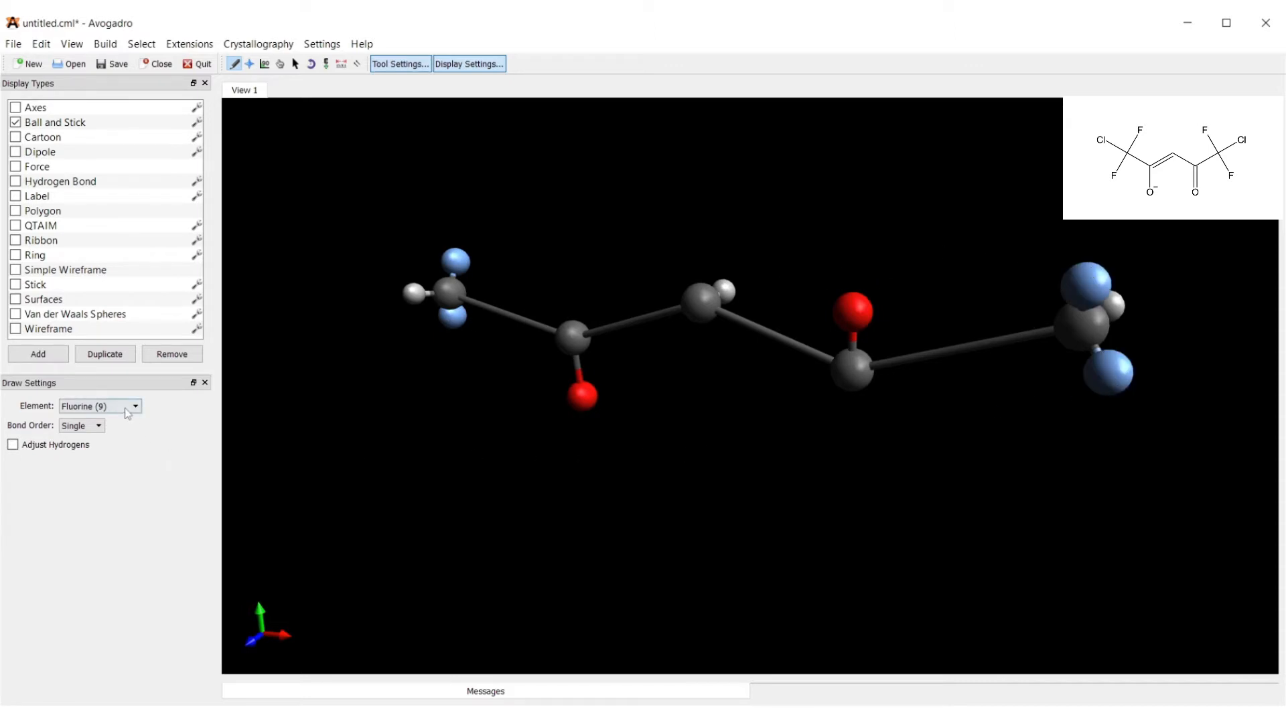
Replace the last hydrogen on each end carbon with chlorine.
click(127, 413)
click(115, 513)
click(413, 294)
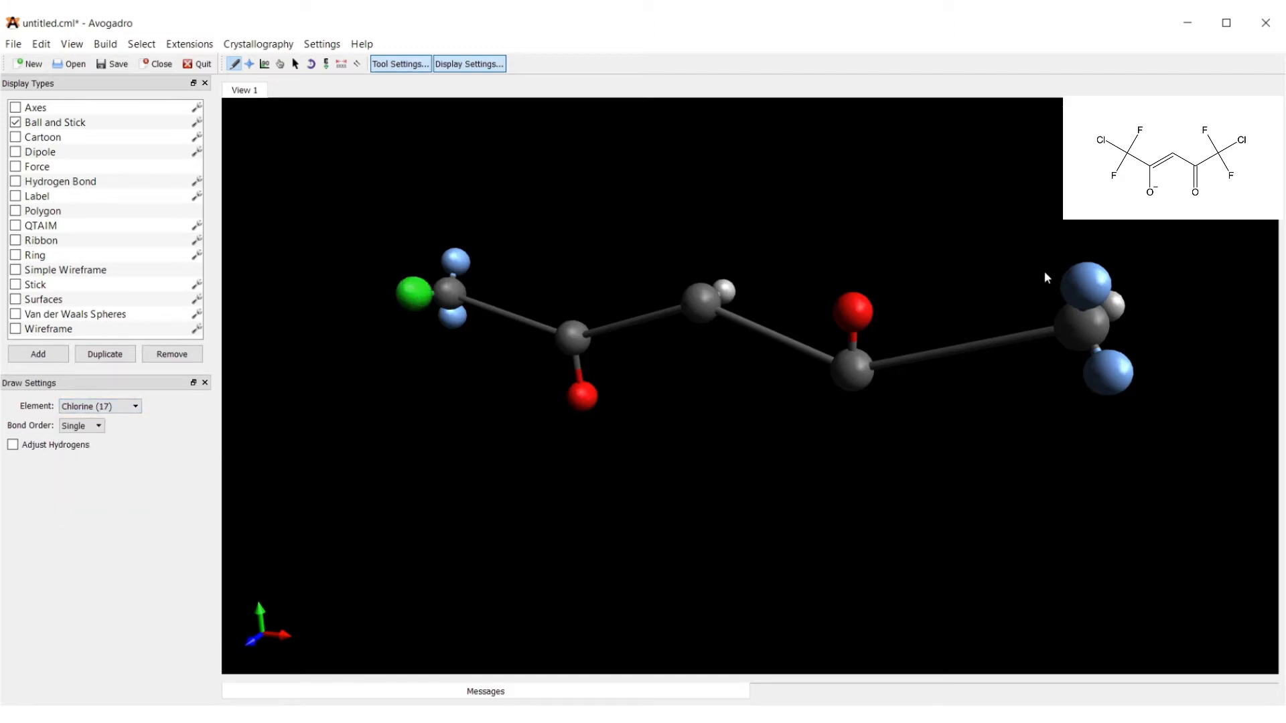
click(1116, 305)
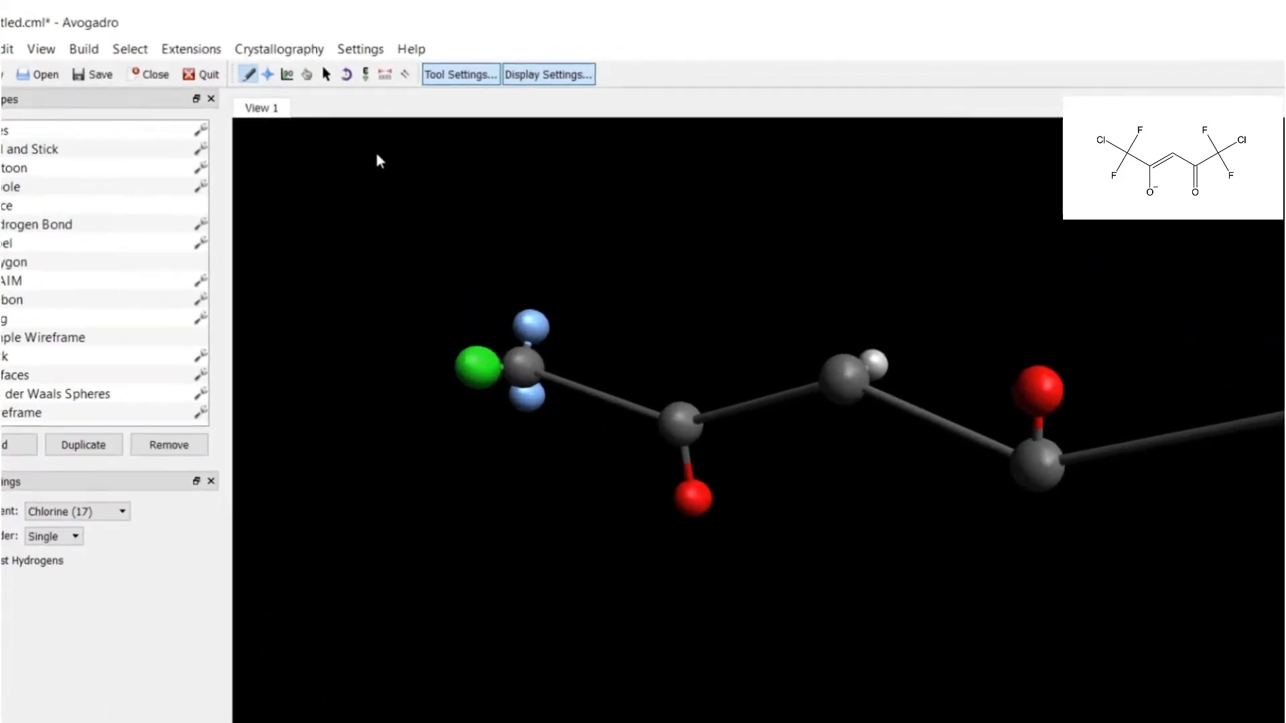
Select the right carbonyl and its end group, then rotate it until its oxygen points down.
click(295, 65)
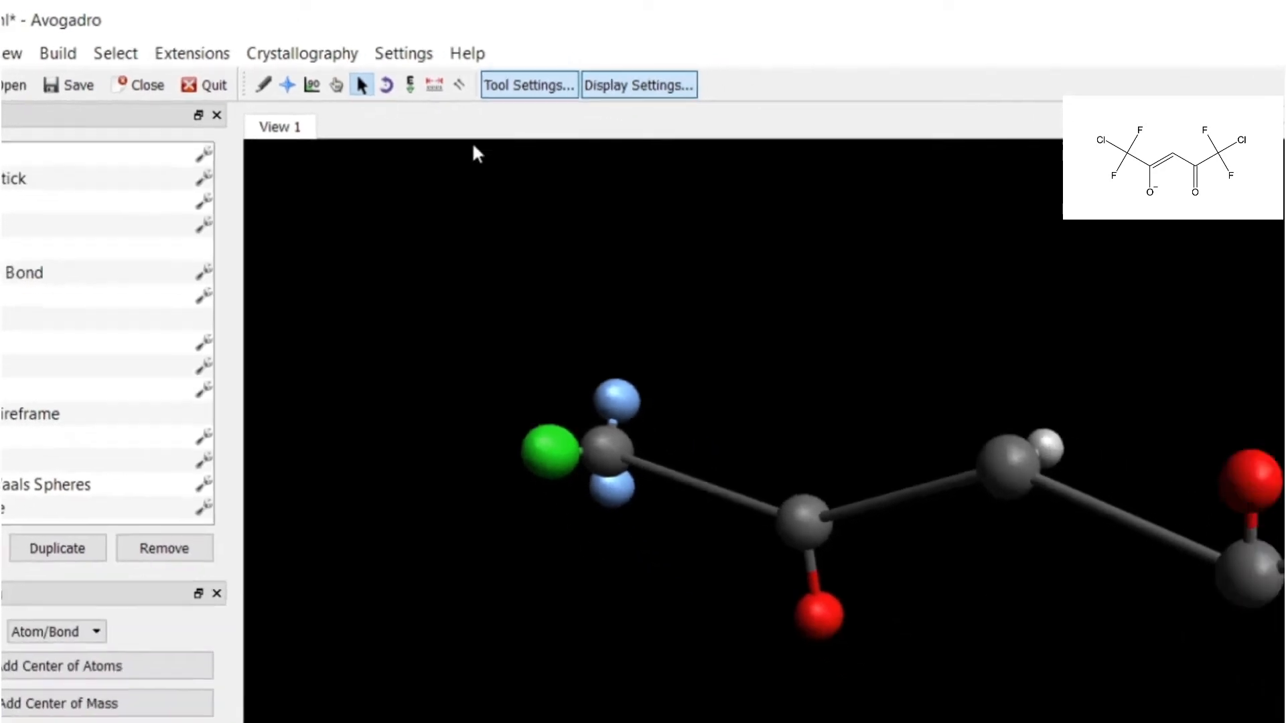
drag(767, 227, 1174, 440)
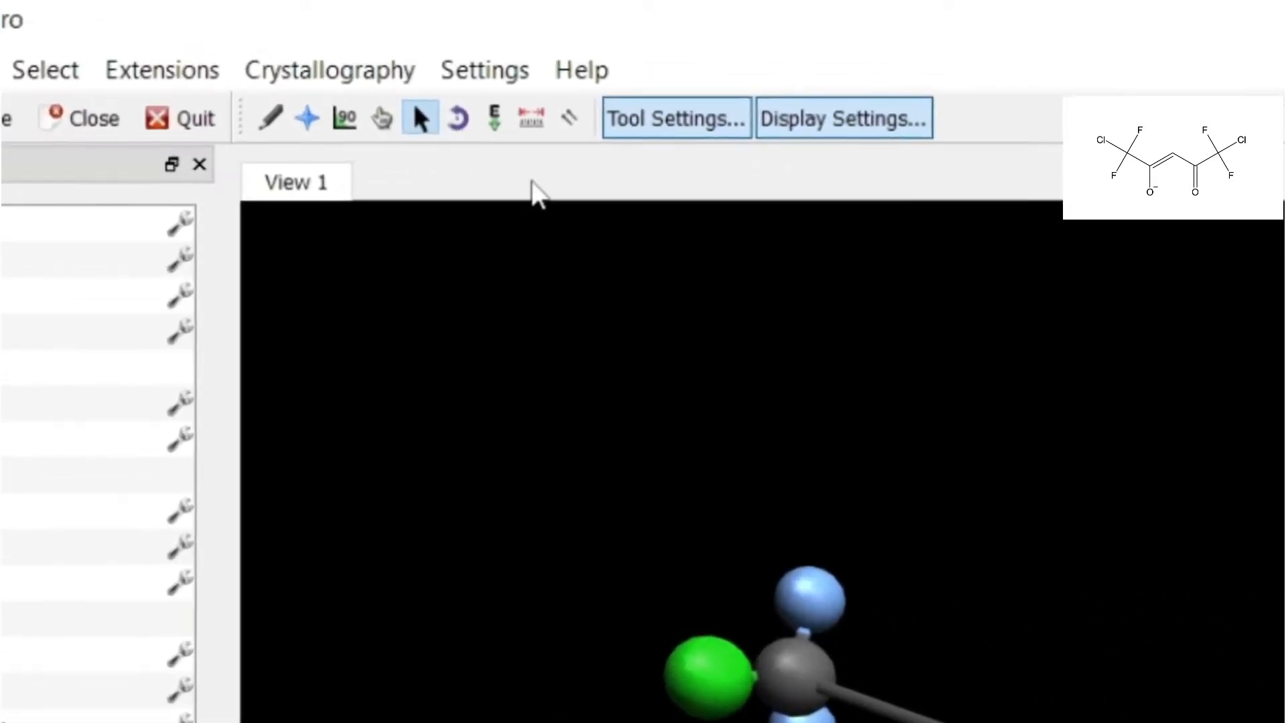
click(435, 140)
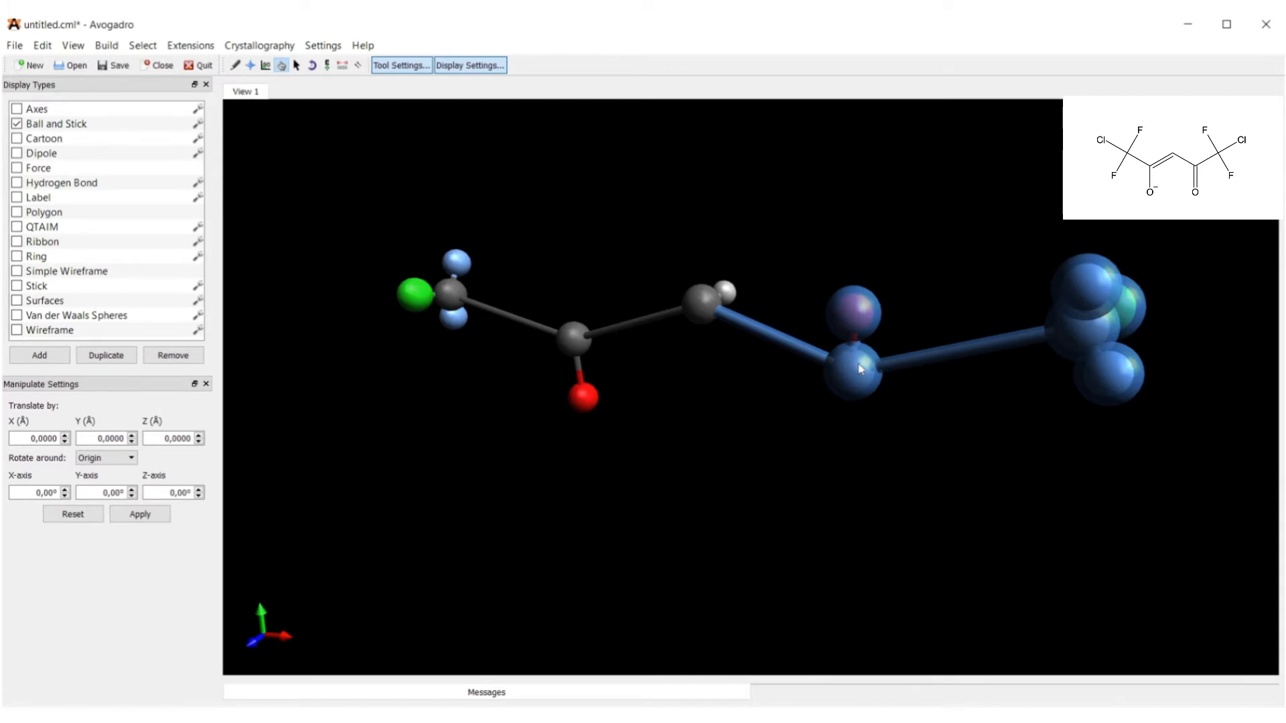
drag(854, 365, 791, 613)
drag(865, 372, 735, 418)
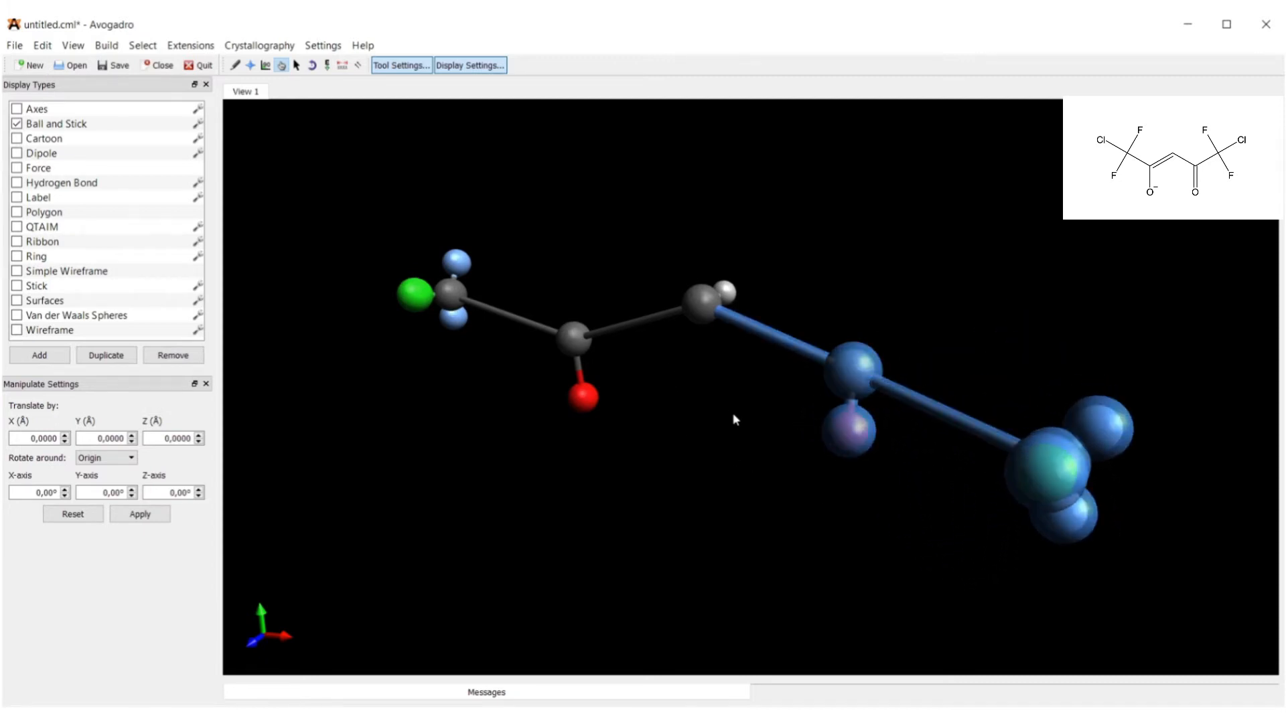
Clear the selection and reposition the molecule for a flatter view.
click(296, 65)
drag(588, 159, 733, 241)
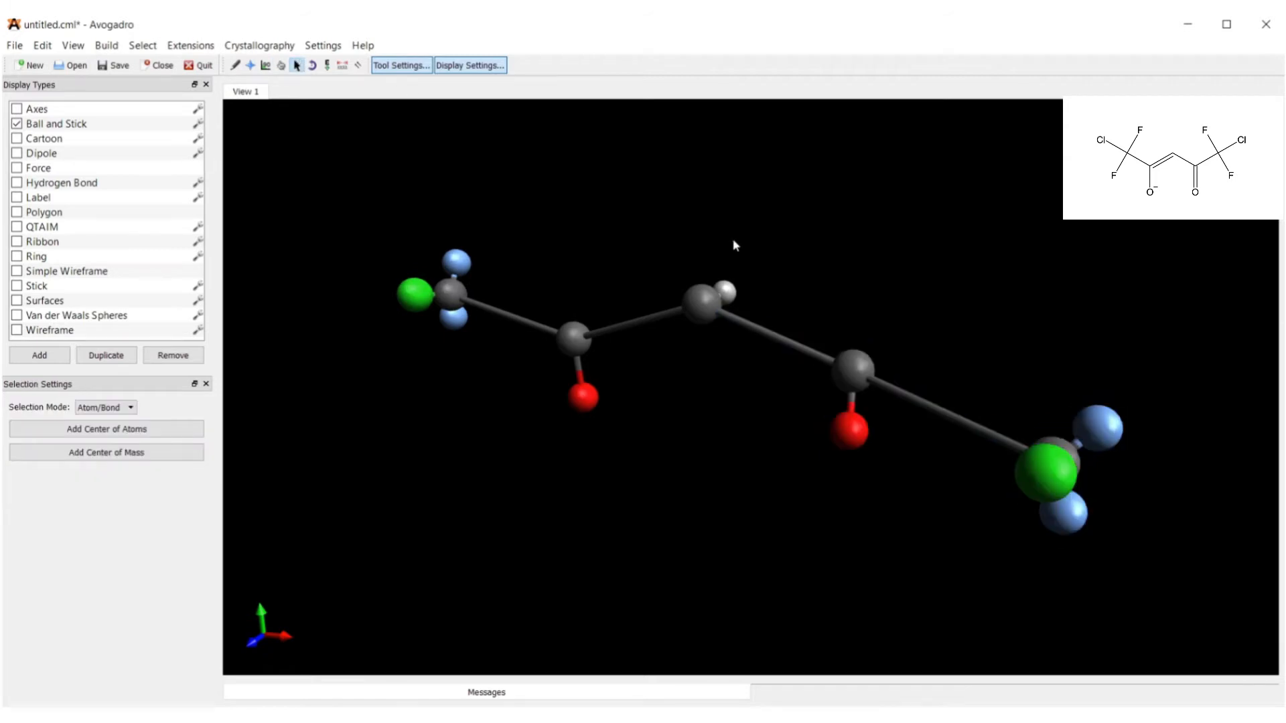
click(281, 65)
right_drag(525, 164, 594, 187)
drag(594, 187, 632, 227)
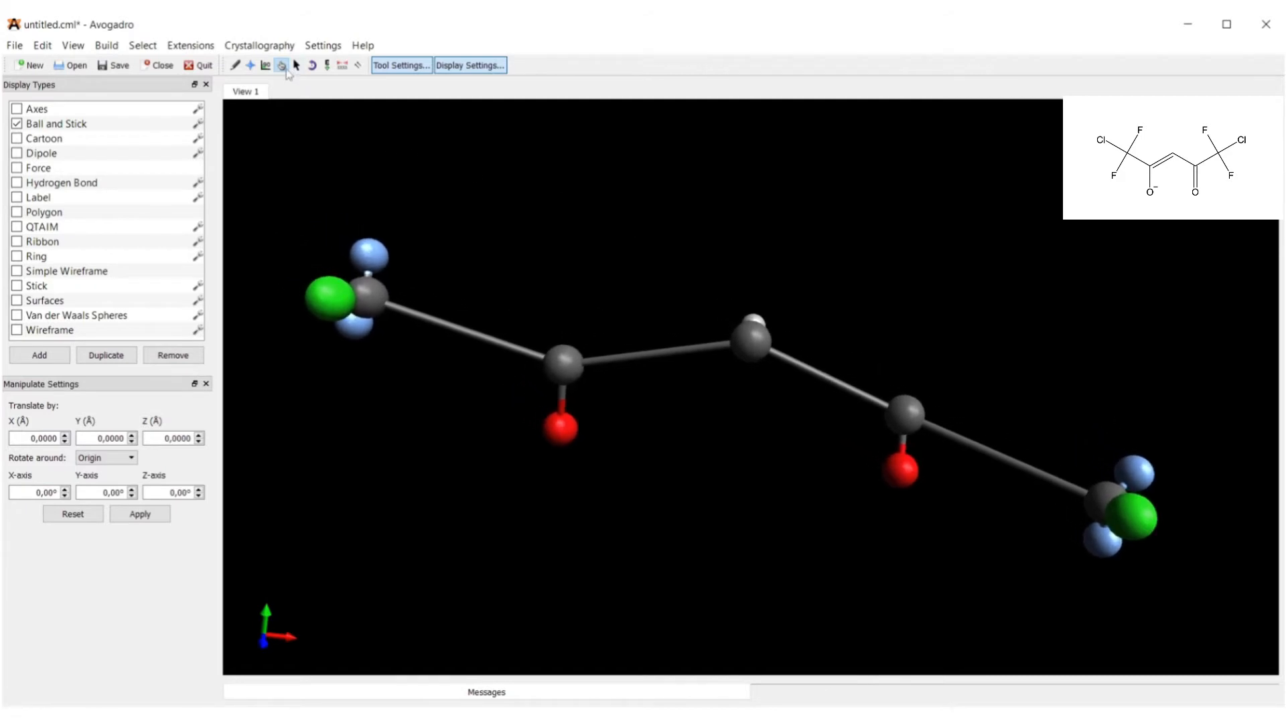
click(236, 65)
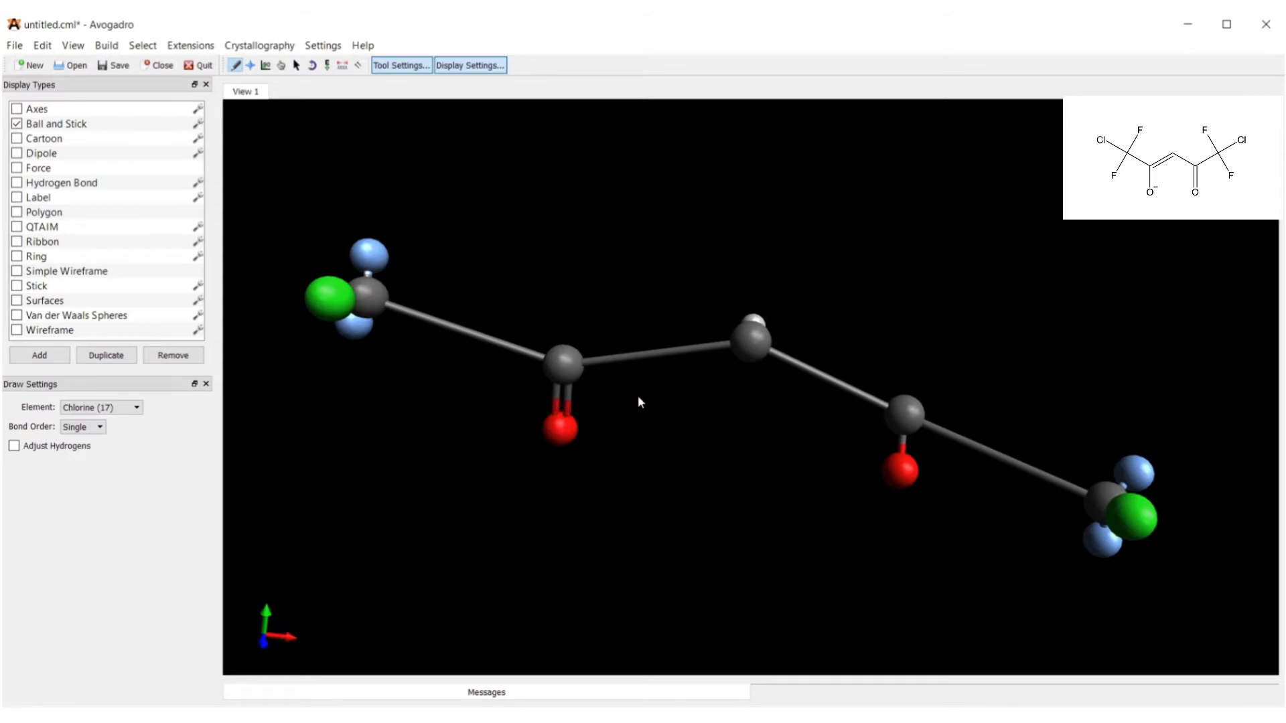
Make the left C–O bond double and attach a europium atom bonded to the ligand oxygen.
click(799, 370)
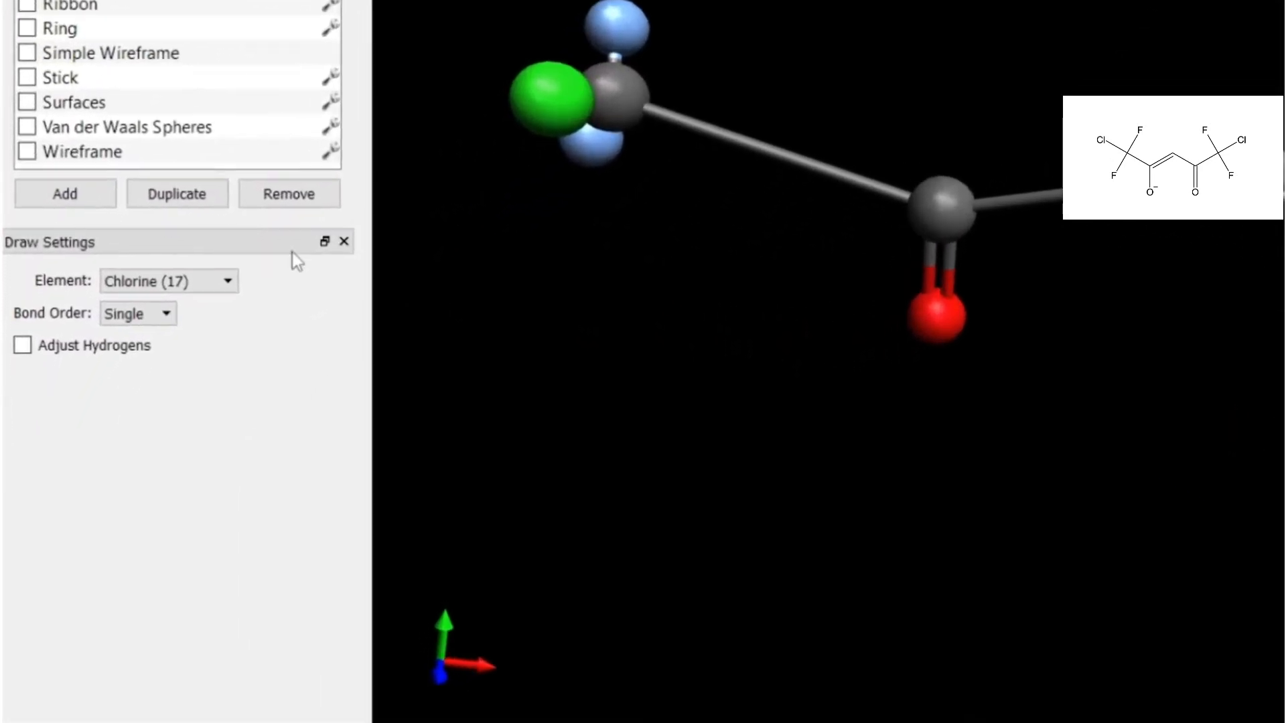
click(191, 327)
scroll(275, 422, down, 1)
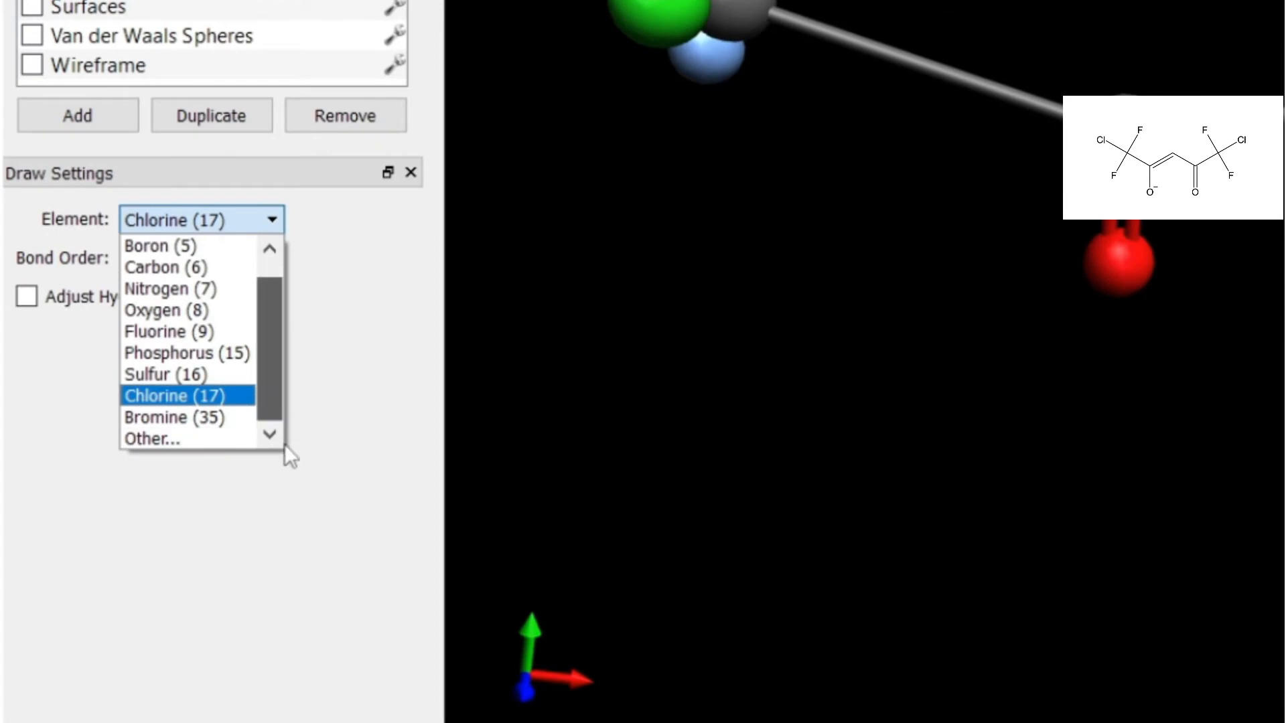
click(244, 442)
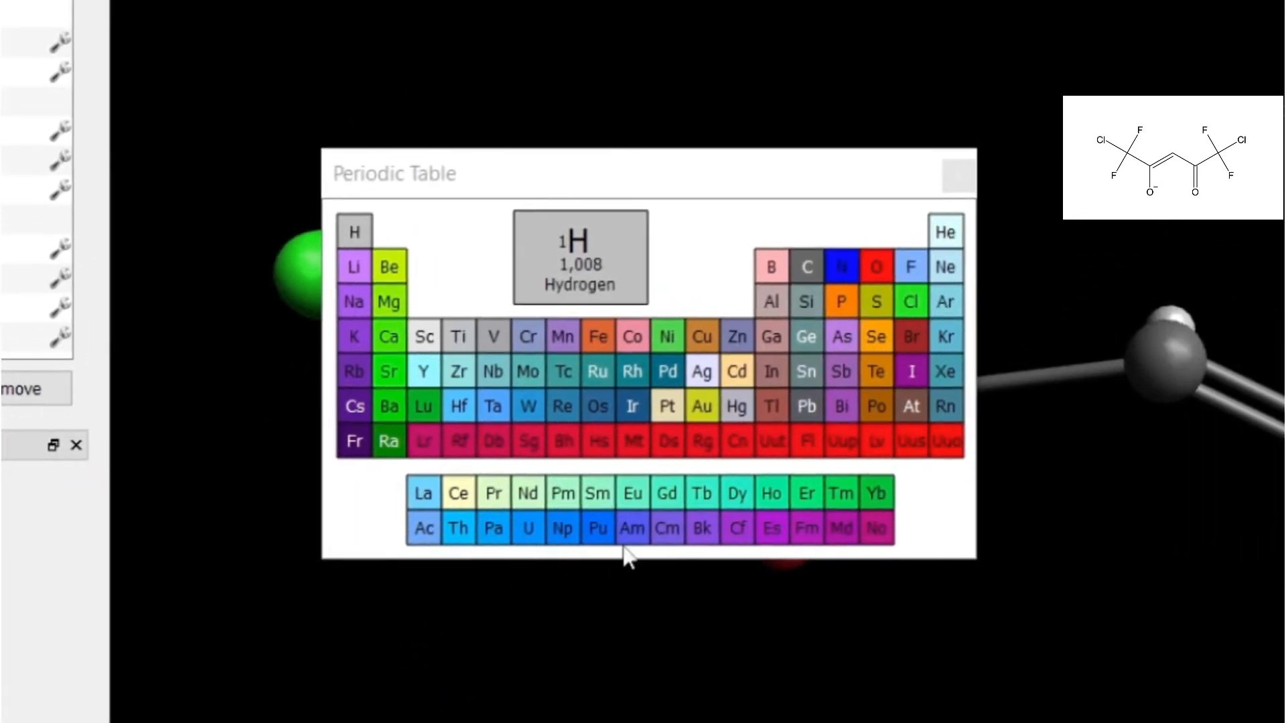
click(633, 494)
click(958, 175)
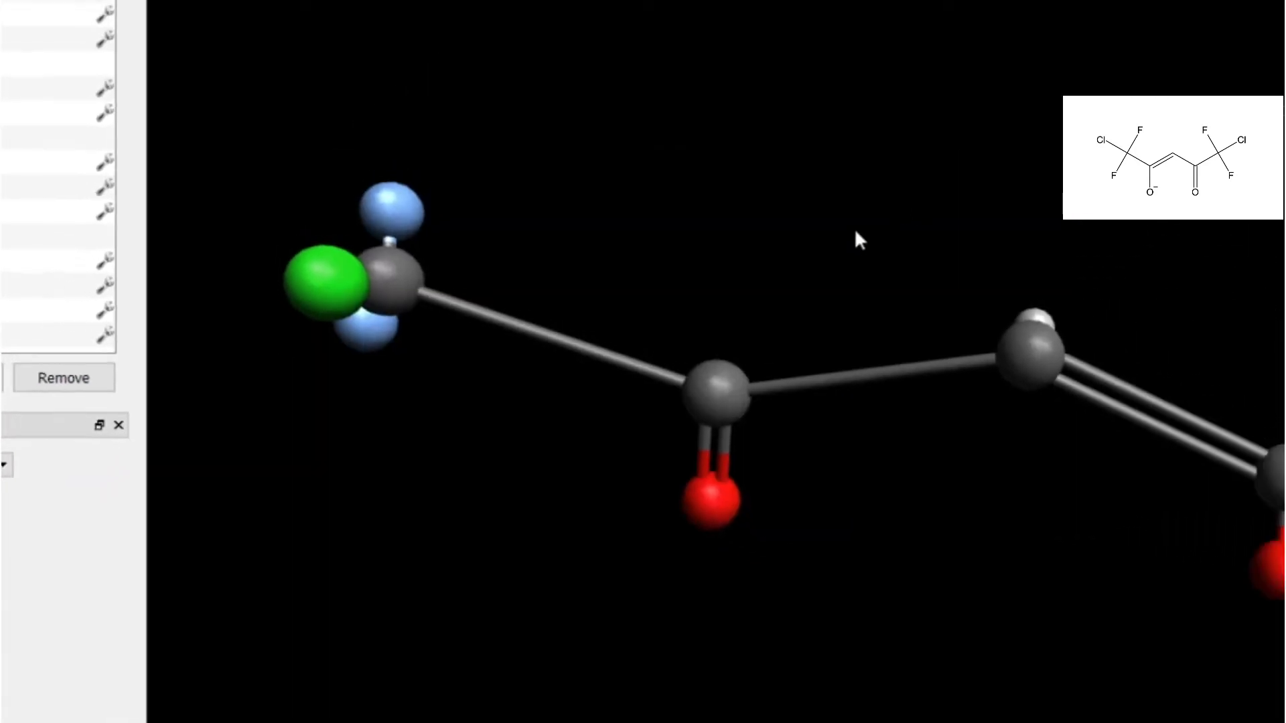
mouse_move(711, 499)
mouse_down()
mouse_move(967, 553)
mouse_move(991, 590)
mouse_move(762, 468)
mouse_move(892, 476)
mouse_up()
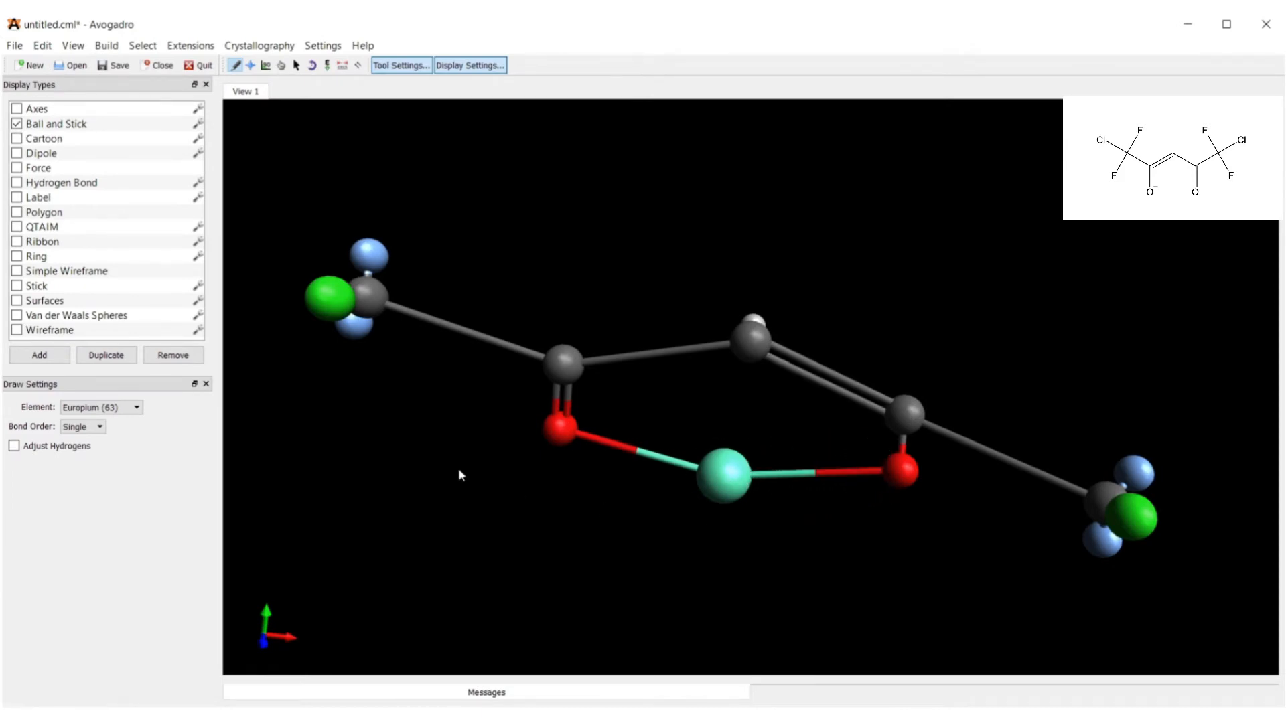
click(73, 45)
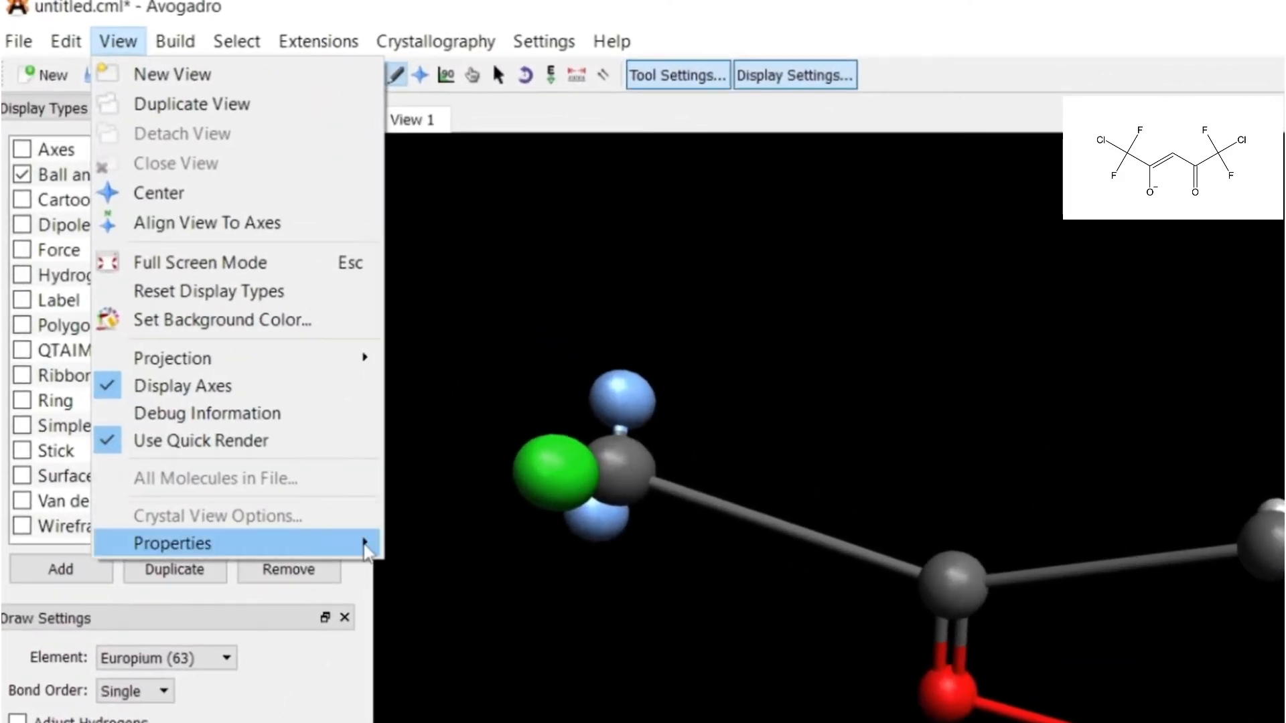
Show the Atom Properties table and arrange it below the molecule.
mouse_move(328, 494)
click(415, 574)
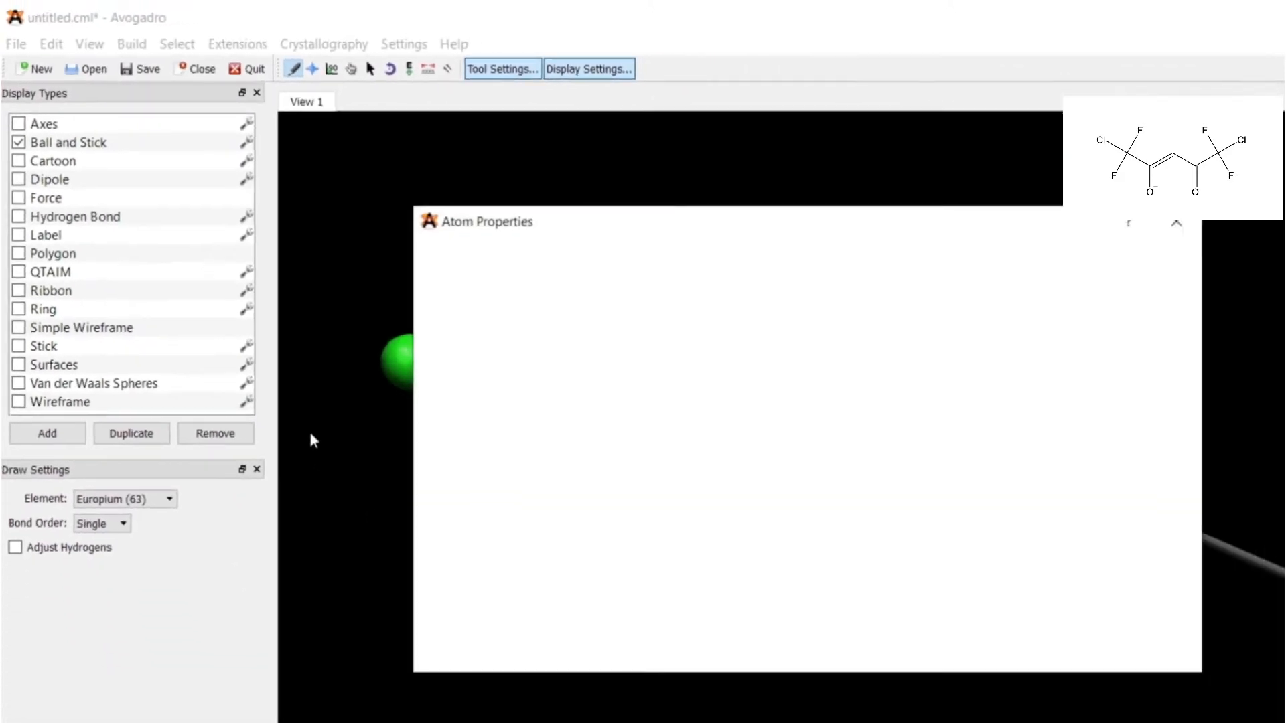
mouse_move(535, 192)
mouse_down()
mouse_move(542, 246)
mouse_move(587, 313)
mouse_up()
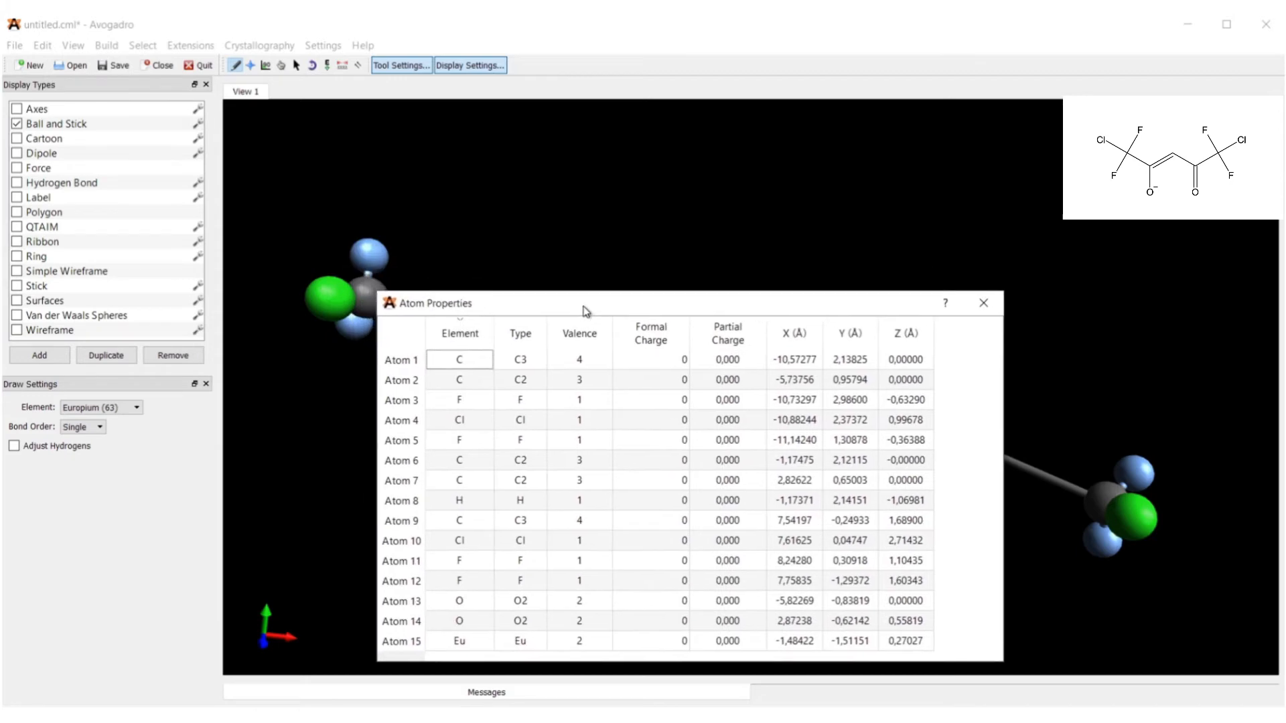
click(281, 65)
drag(644, 270, 665, 177)
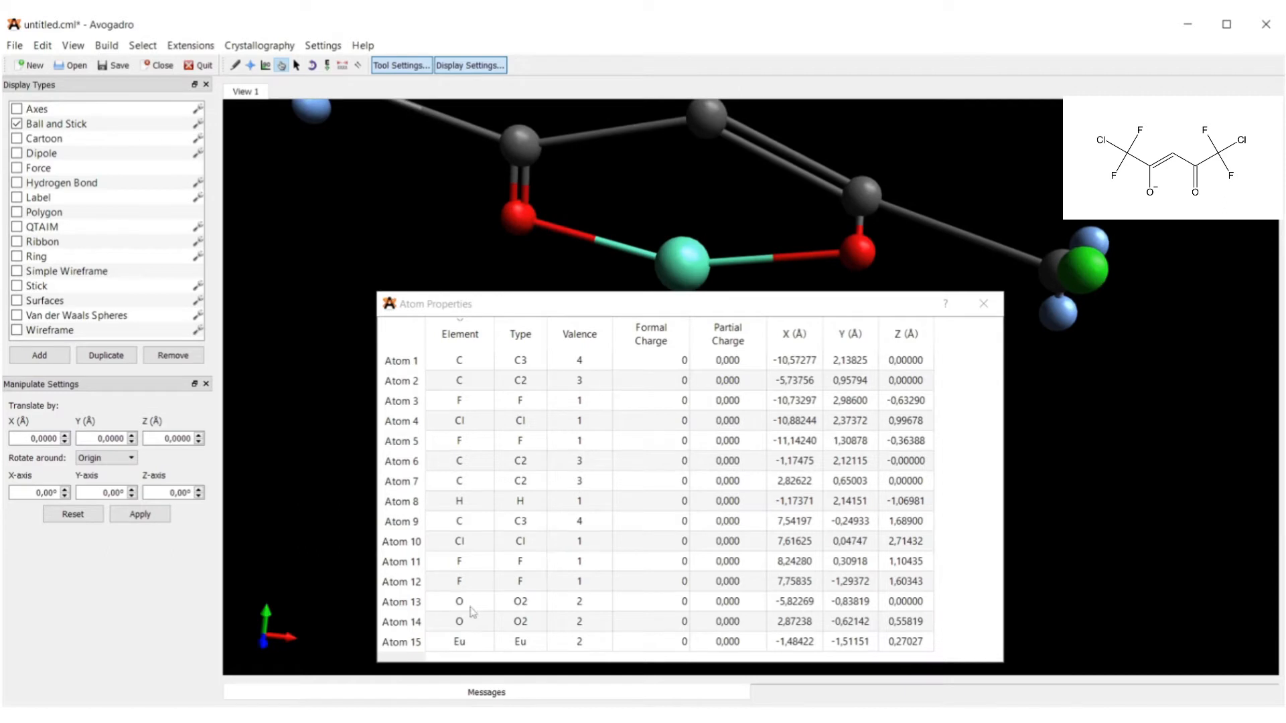
Set oxygen Atom 14's formal charge to -1 and europium Atom 15's to +3.
click(446, 623)
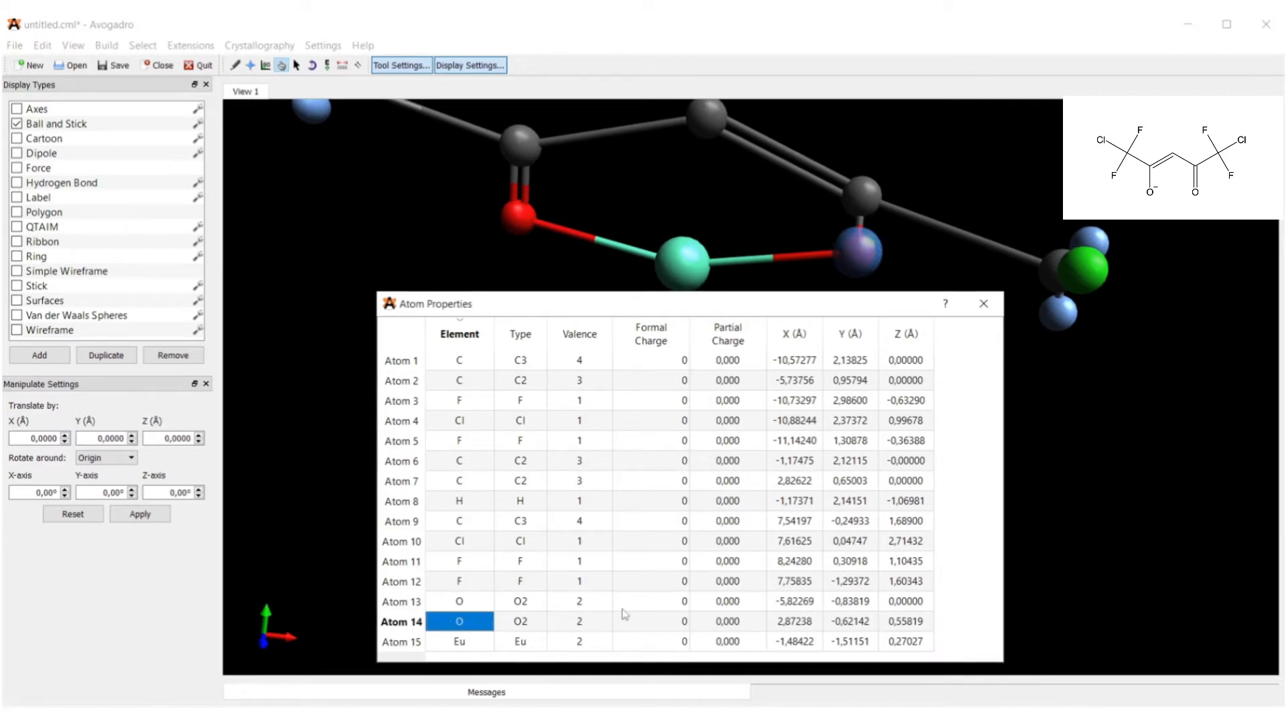
click(659, 620)
click(663, 620)
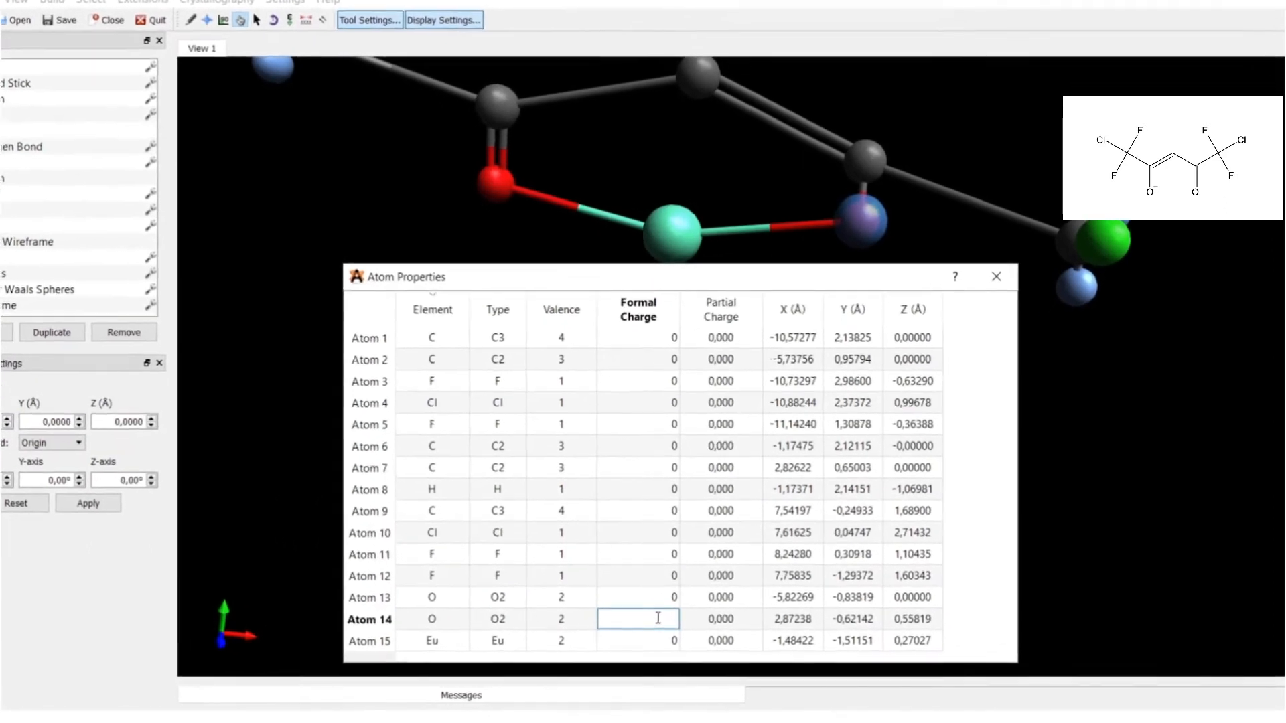
text(-1)
key(Return)
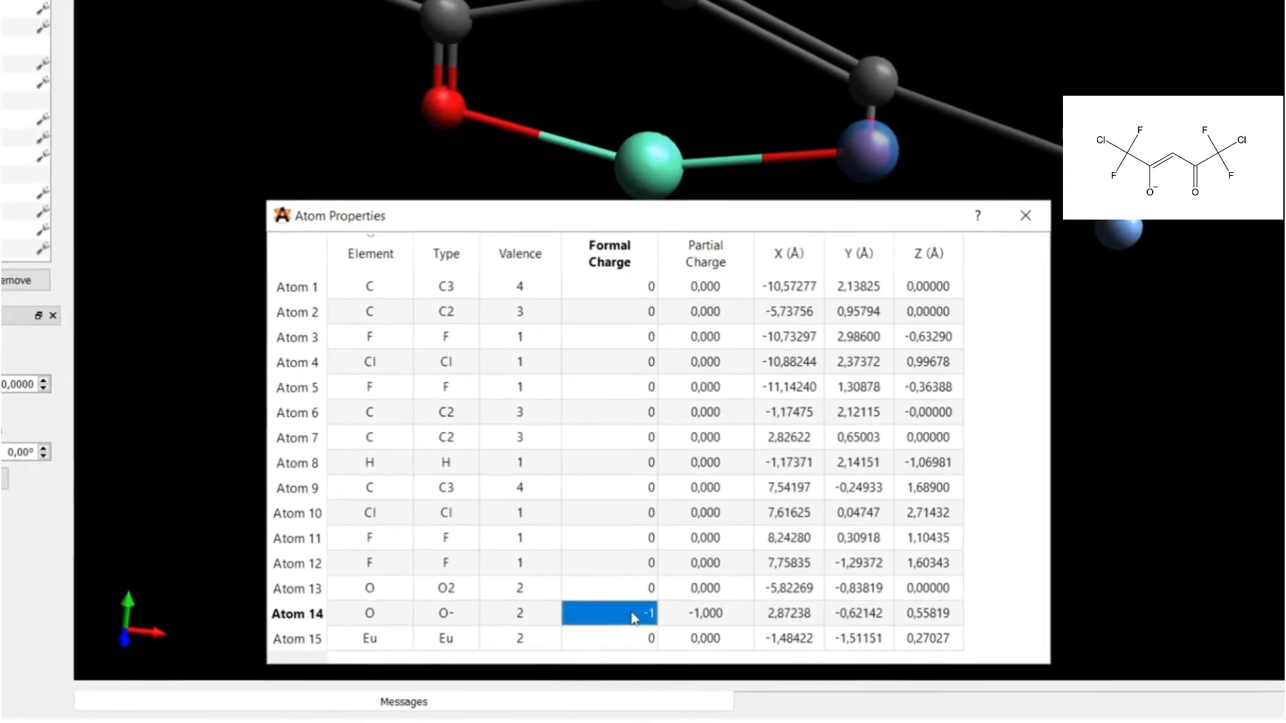
click(633, 639)
click(637, 638)
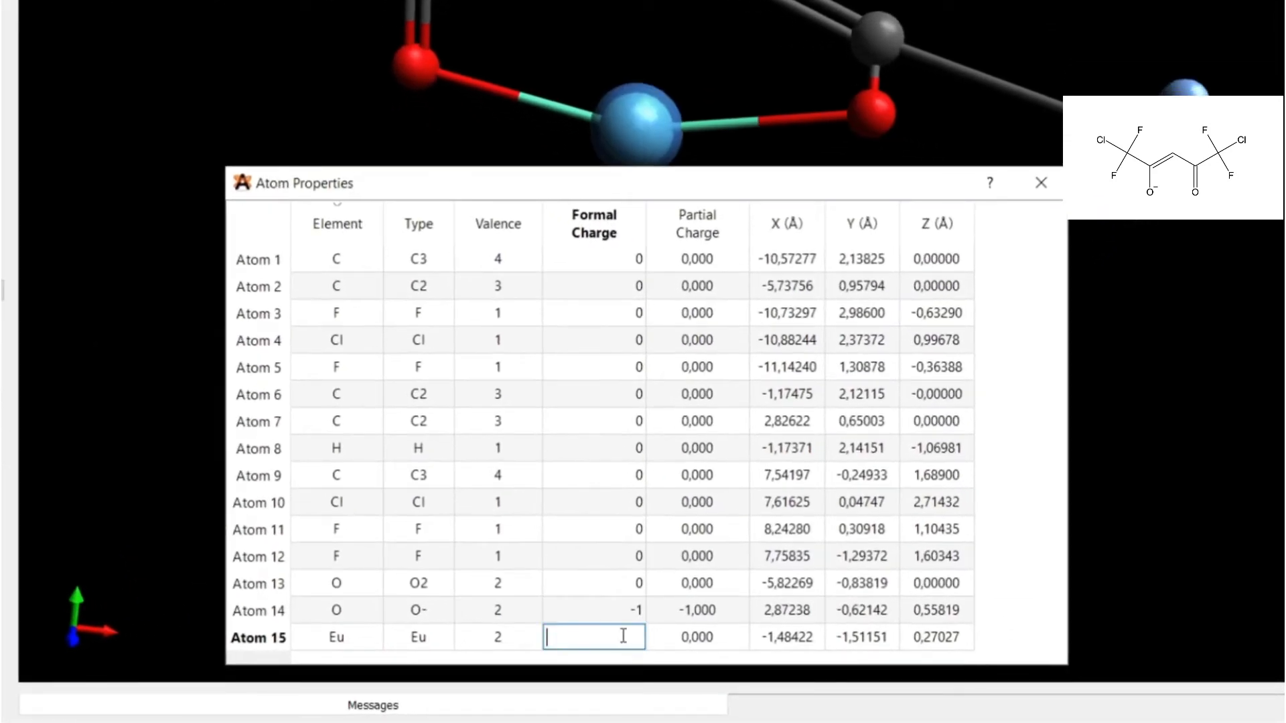
text(+3)
key(Return)
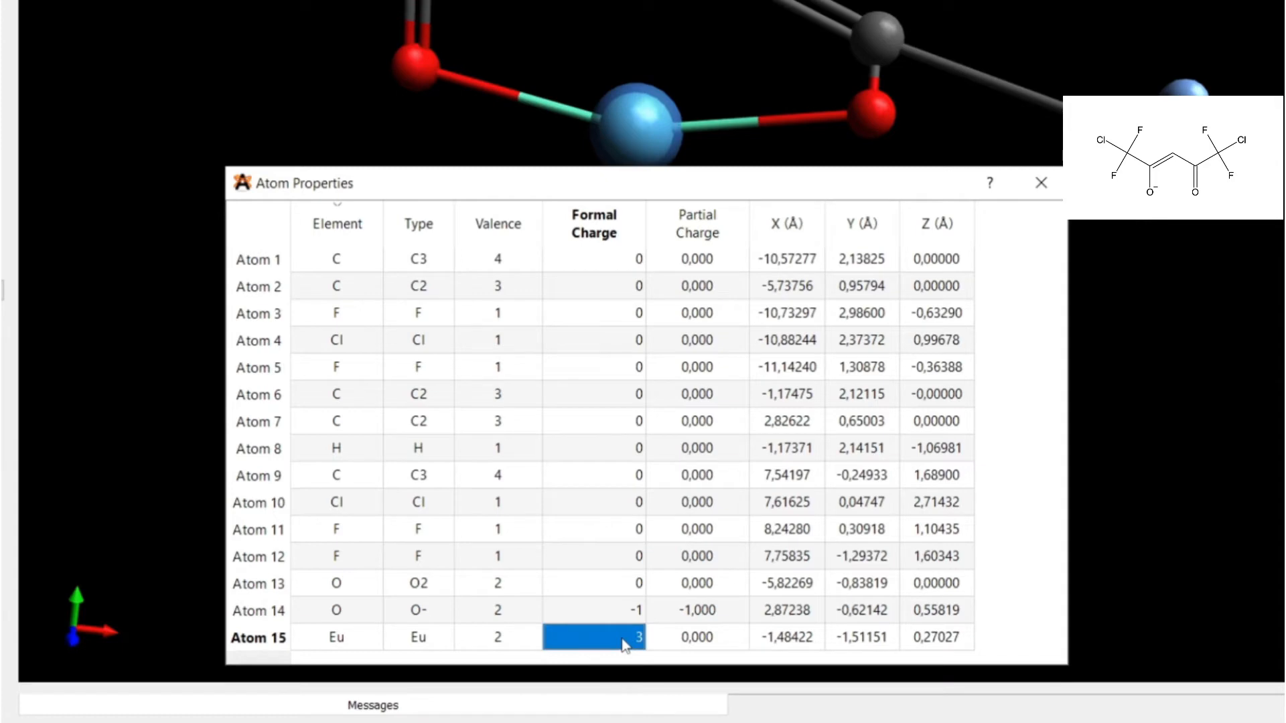
click(1040, 183)
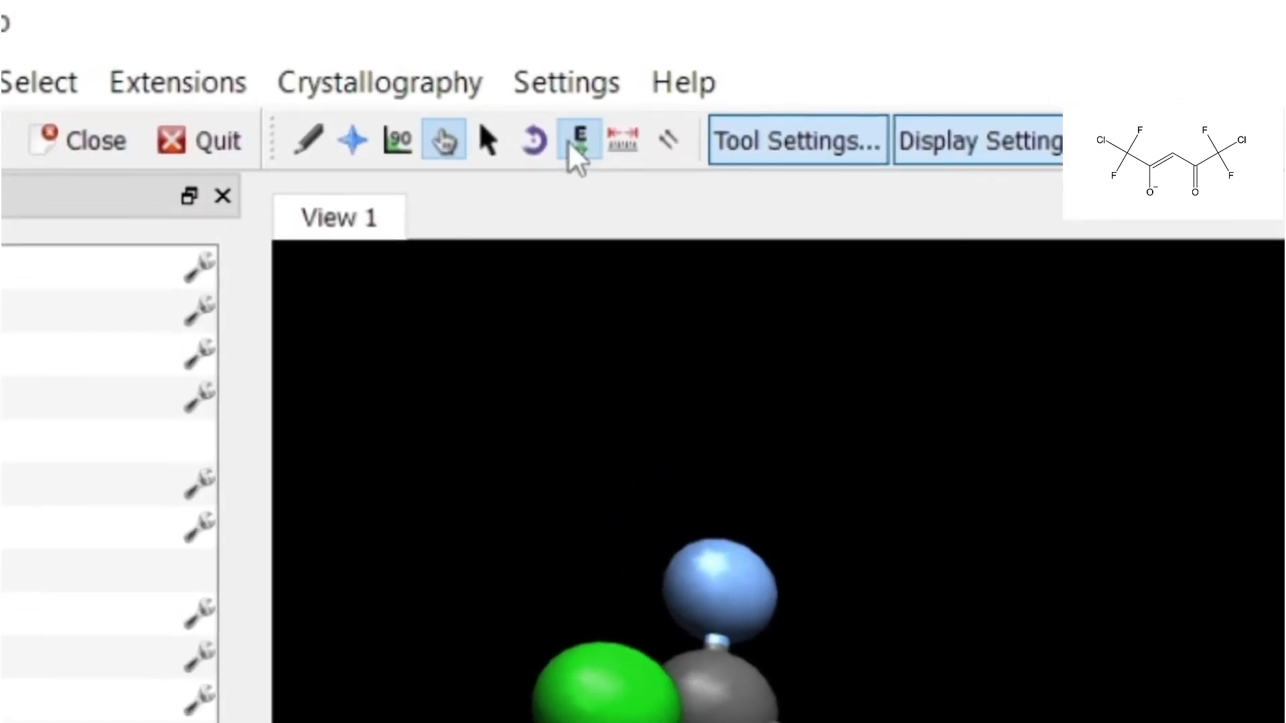
Auto-optimize the europium complex with UFF until it converges at 227.304 kJ/mol.
click(571, 143)
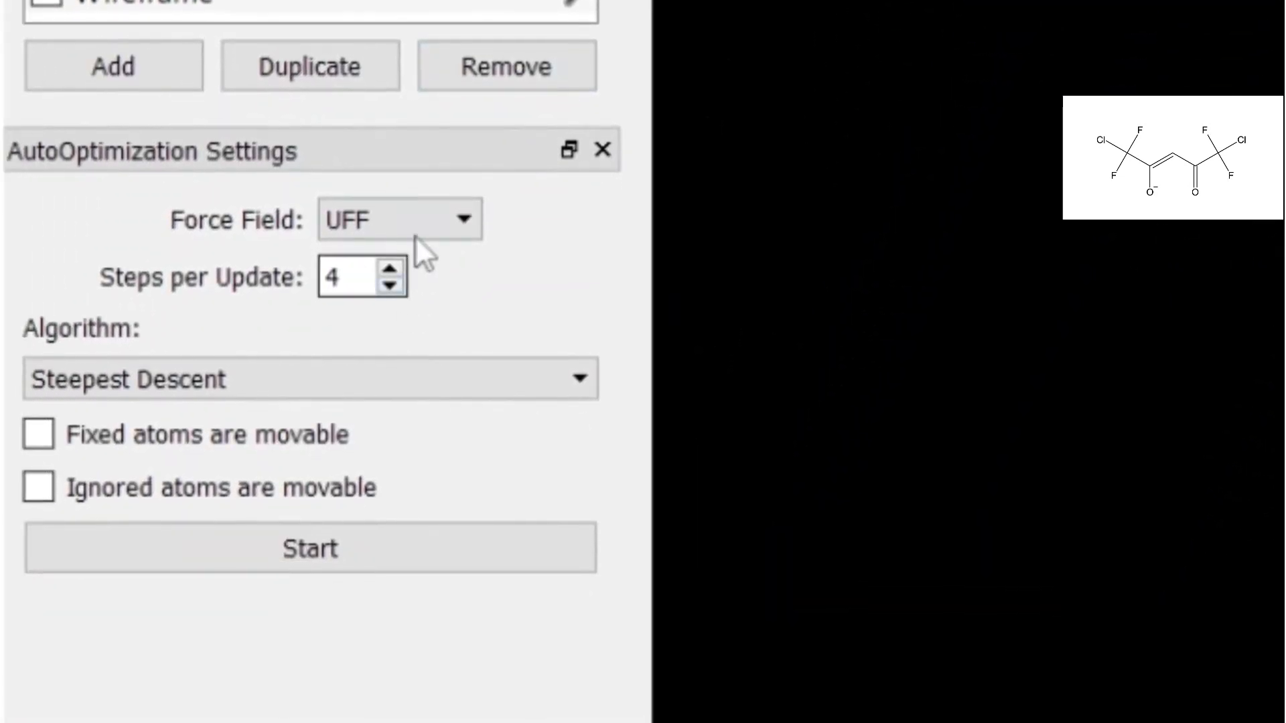
click(415, 234)
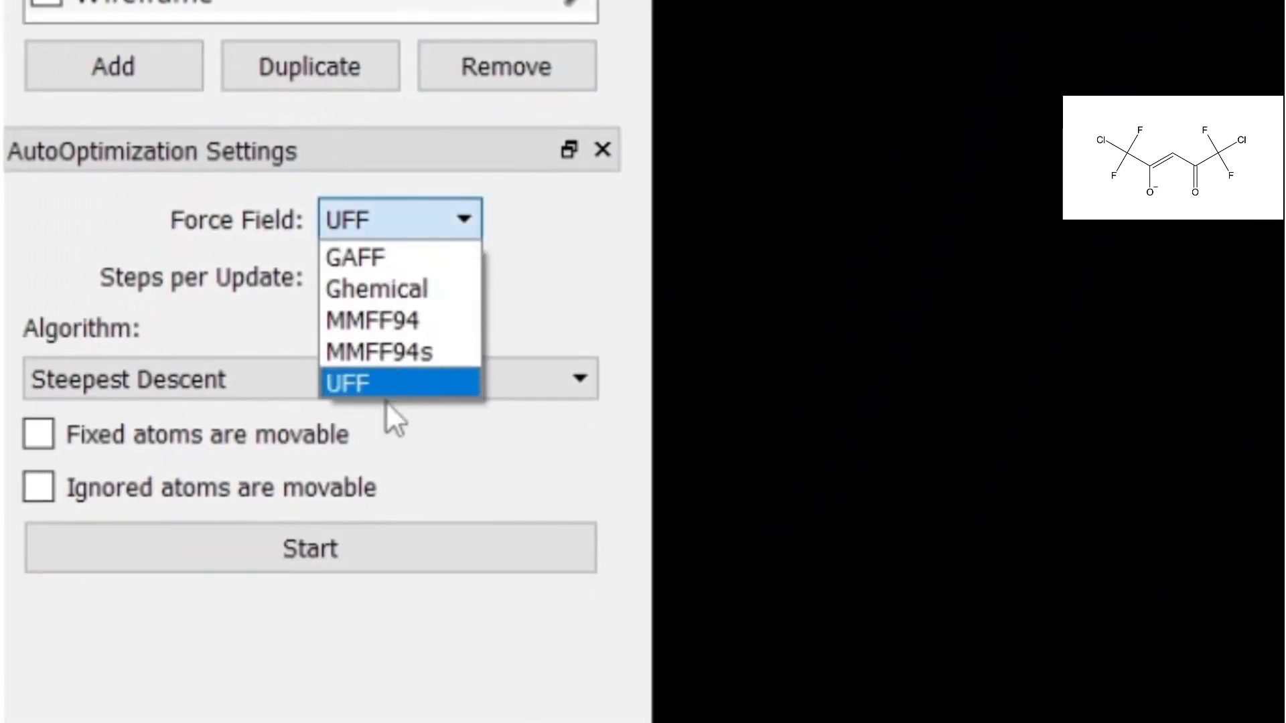
click(384, 381)
click(370, 529)
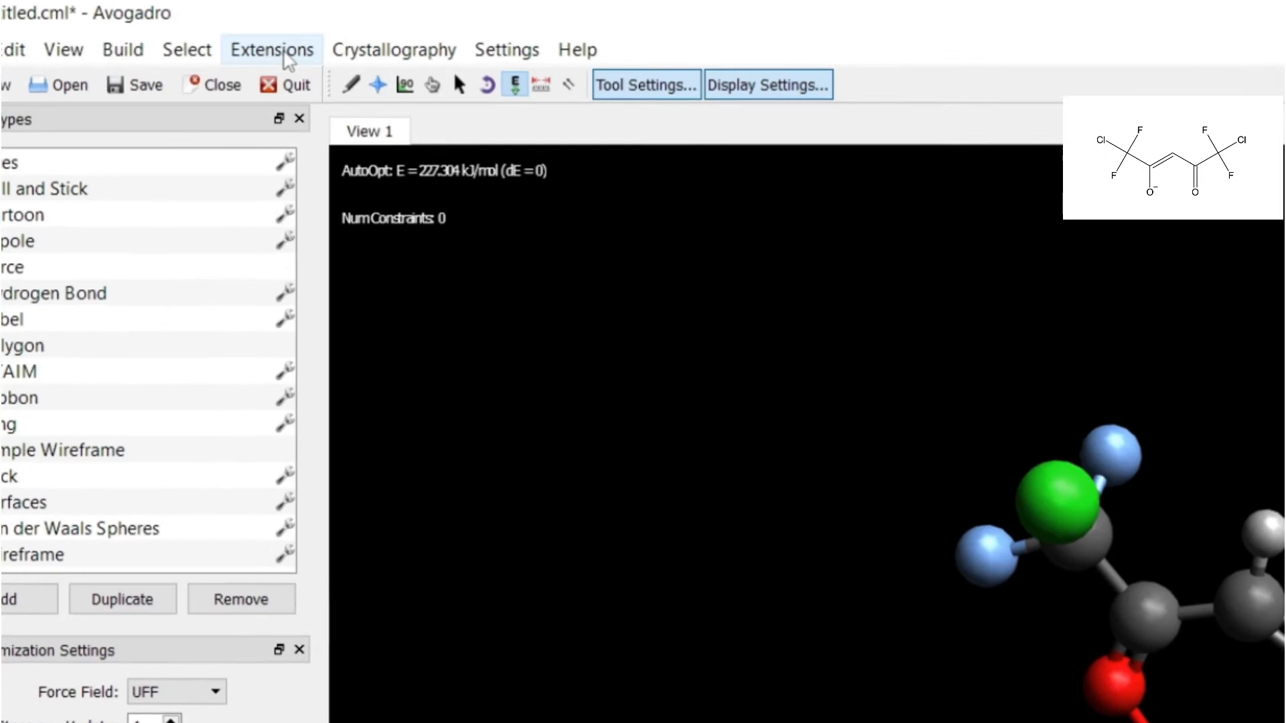
click(286, 59)
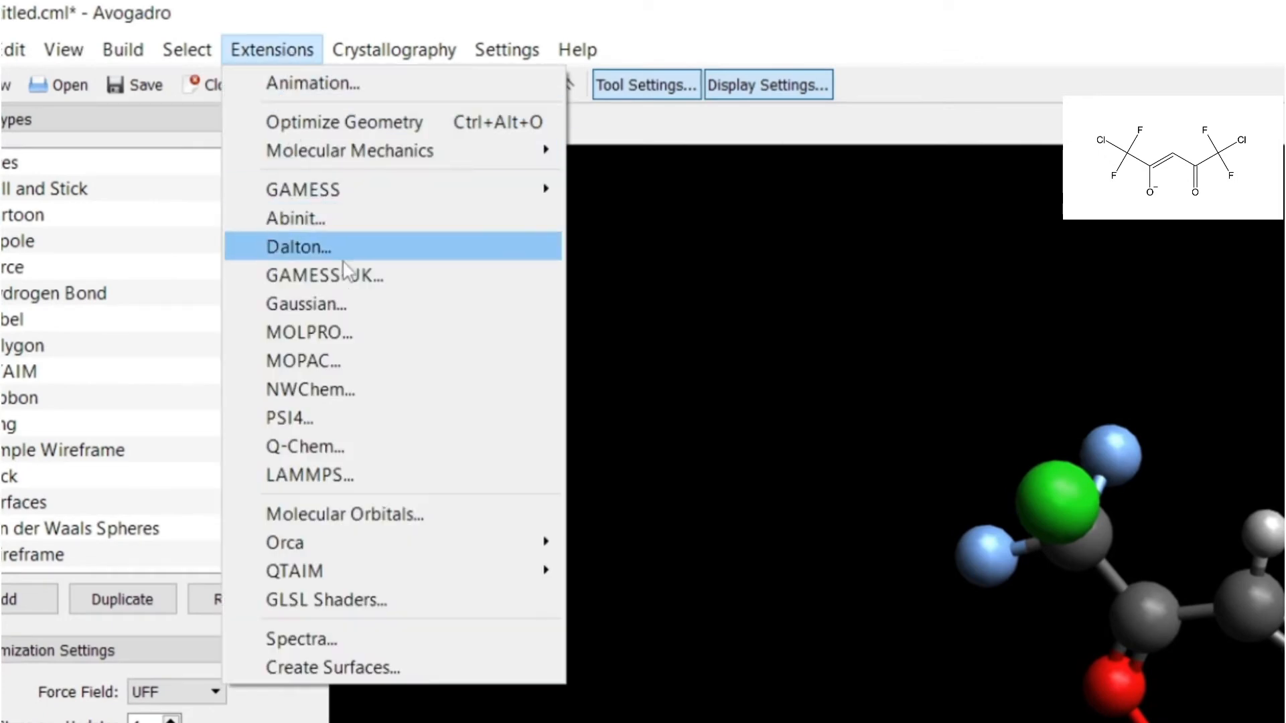
Generate a MOPAC RM1 Cartesian input titled 'Beta-diketonate ligand' with charge 2.
click(368, 353)
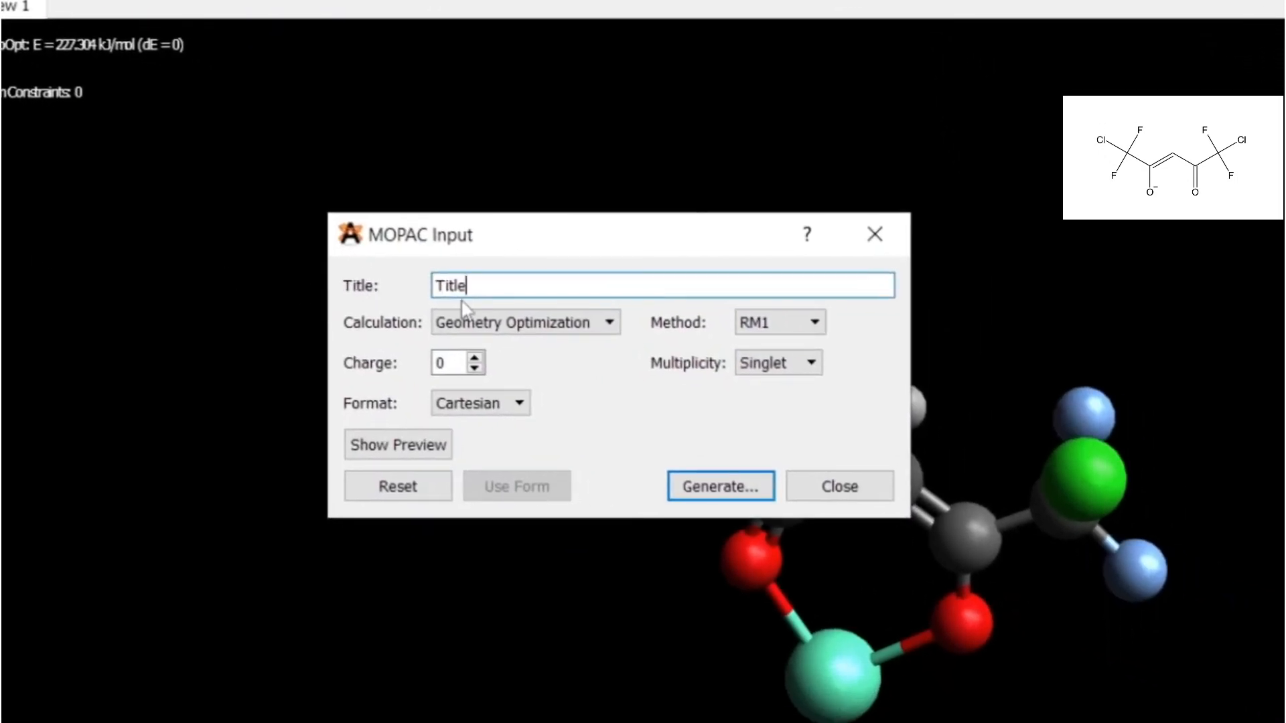
drag(624, 339, 571, 340)
text(Beta-diketonate ligand)
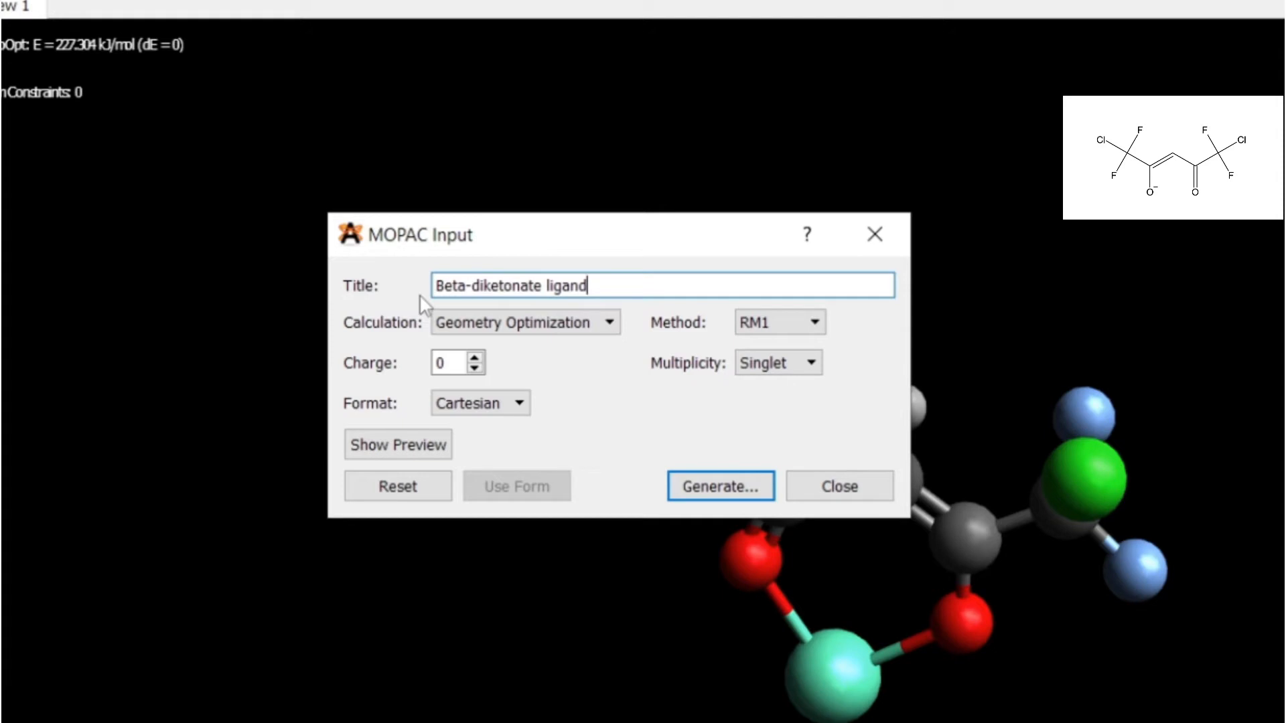
click(793, 323)
click(776, 437)
click(496, 406)
click(475, 424)
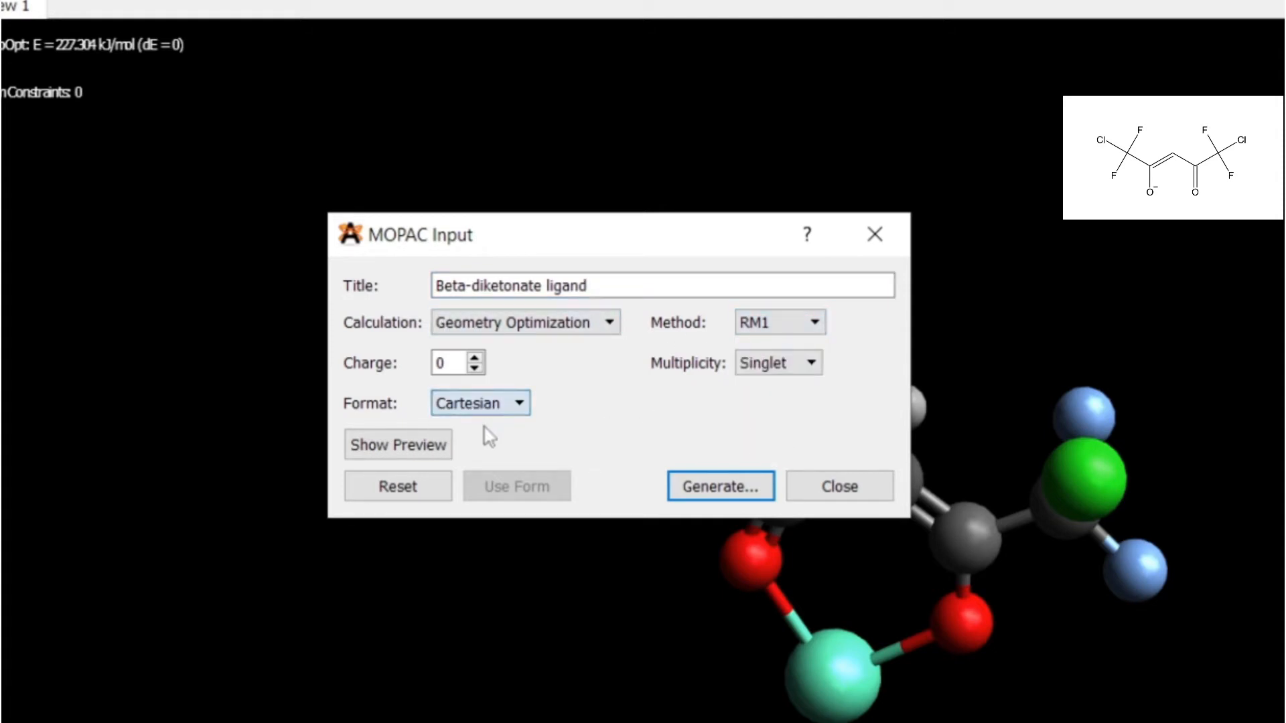
click(475, 358)
click(719, 481)
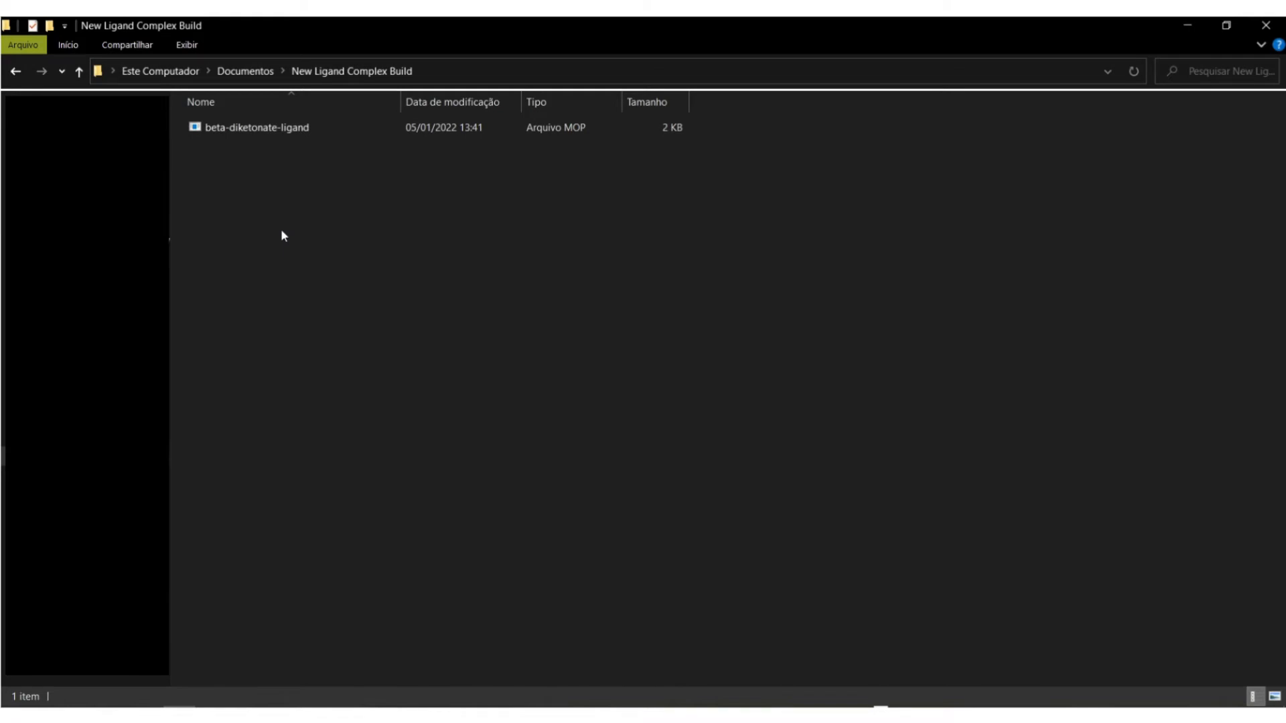
Open the beta-diketonate-ligand MOP file in Notepad.
right_click(314, 132)
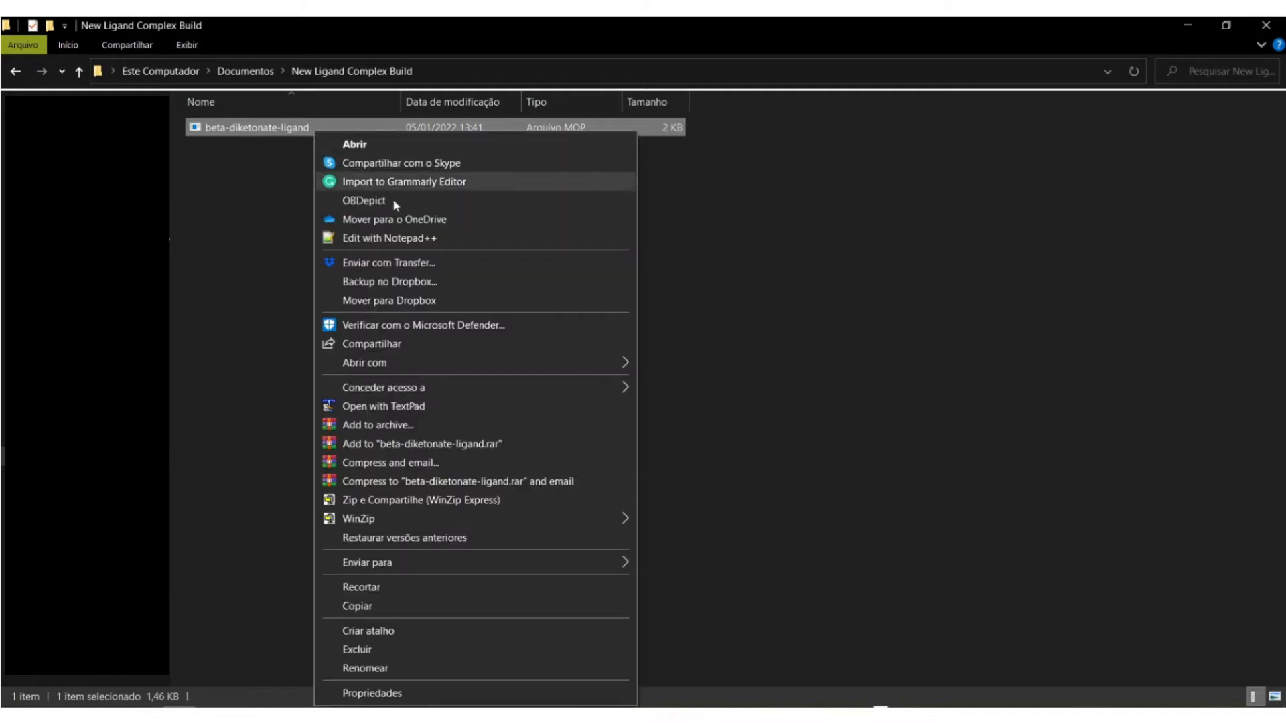
mouse_move(542, 364)
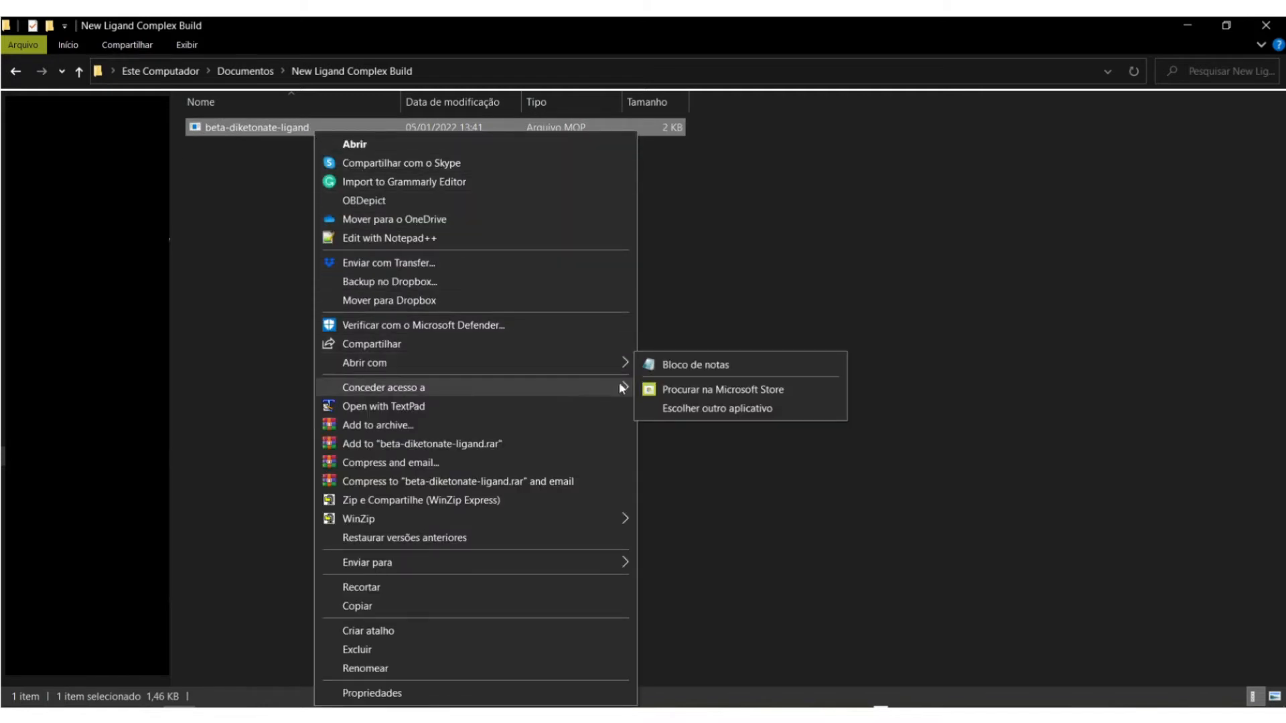
click(662, 364)
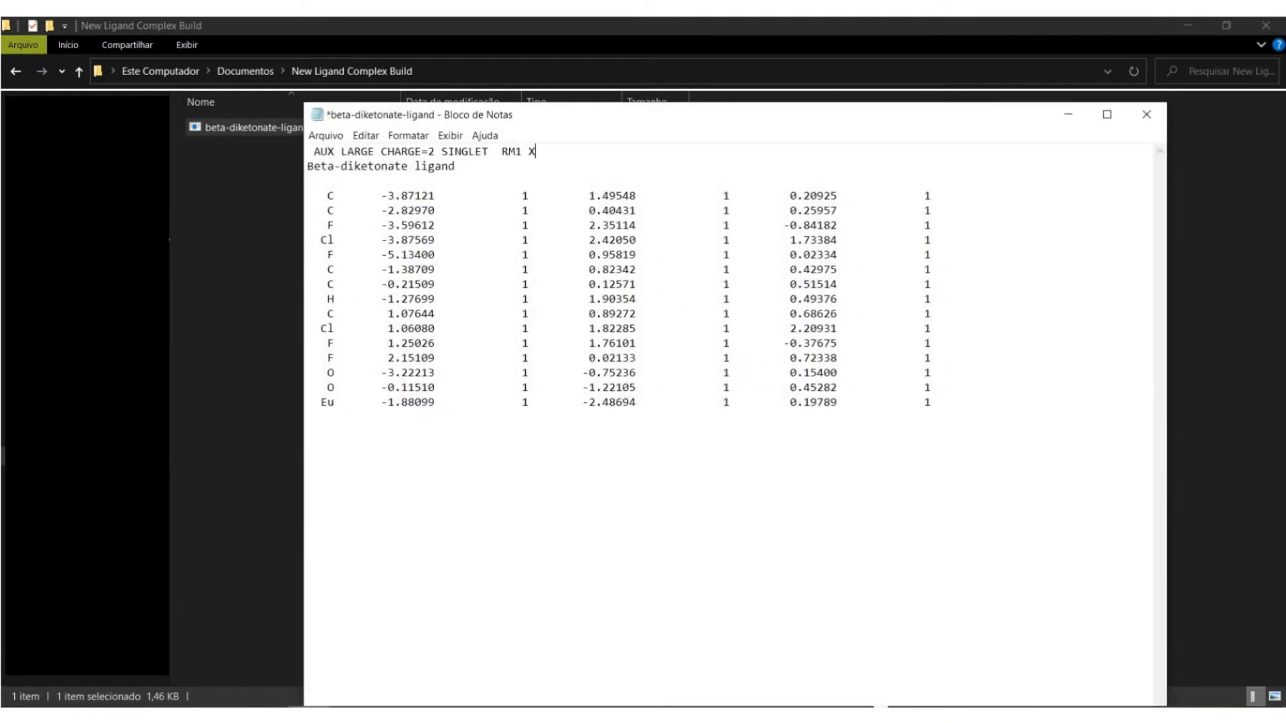
Save the MOP file with the XYZ keyword, close it, and run it through MOPAC.
key(ctrl+s)
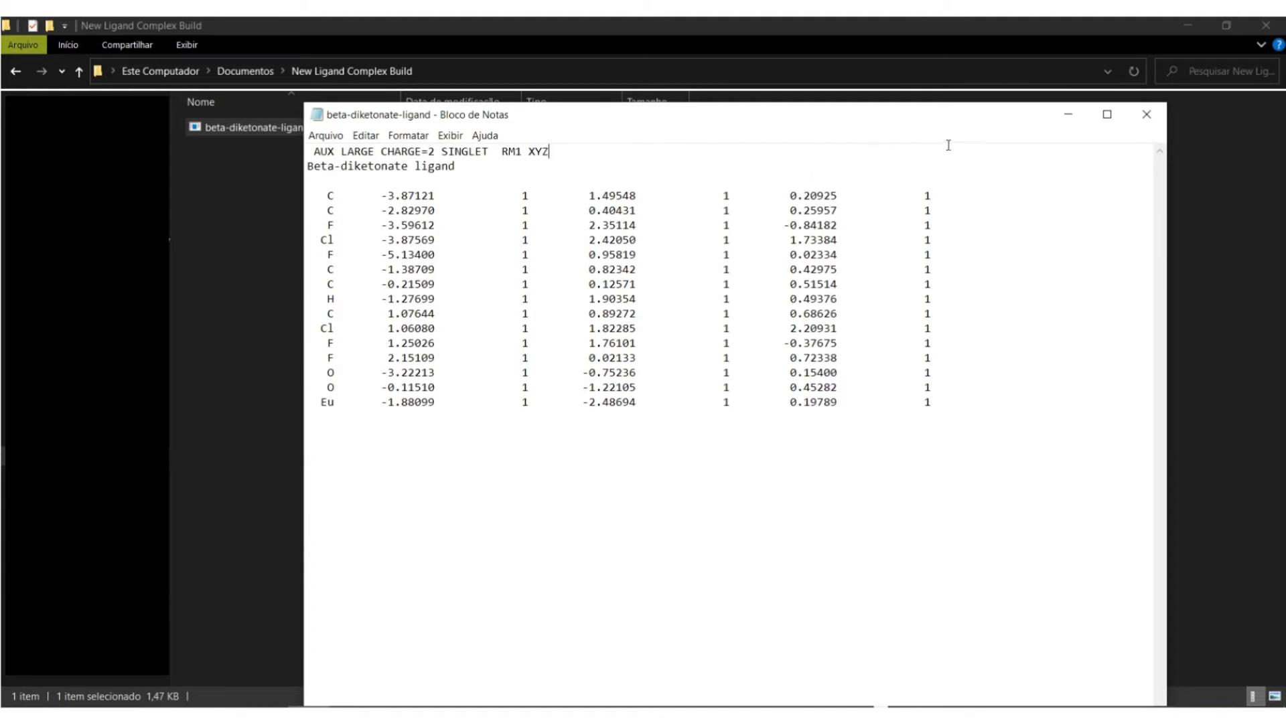
click(1142, 123)
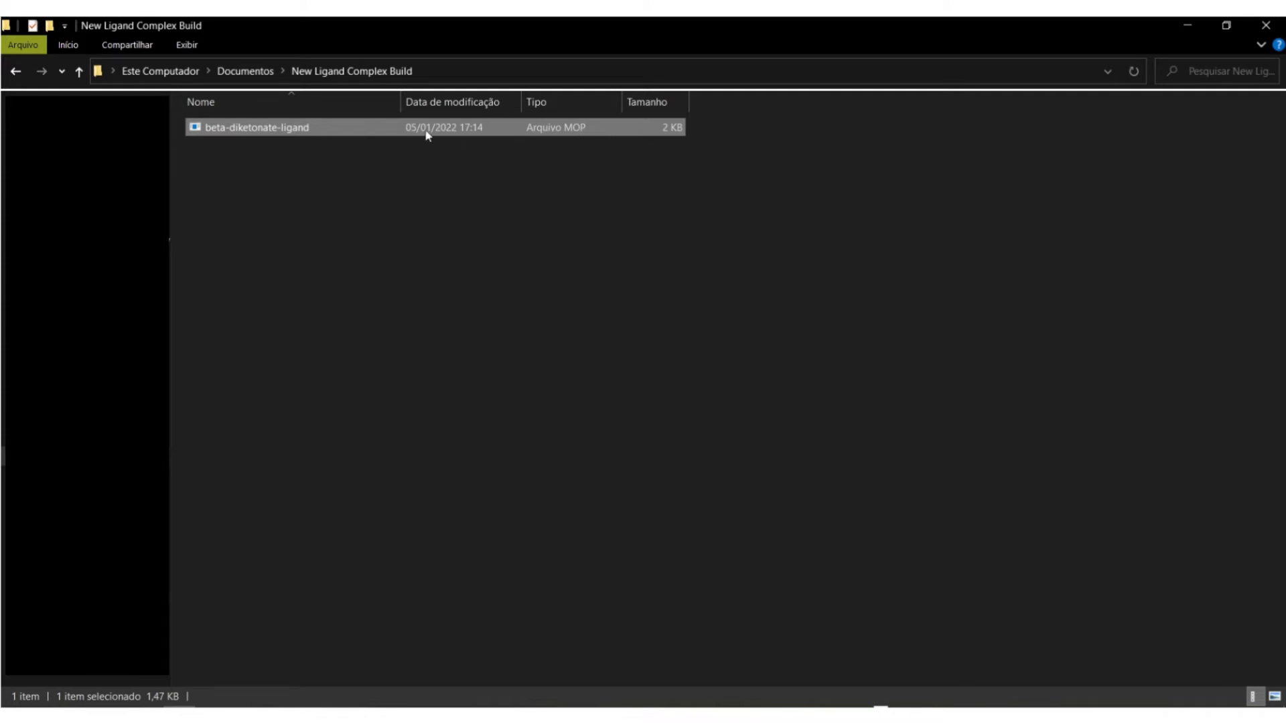
double_click(384, 126)
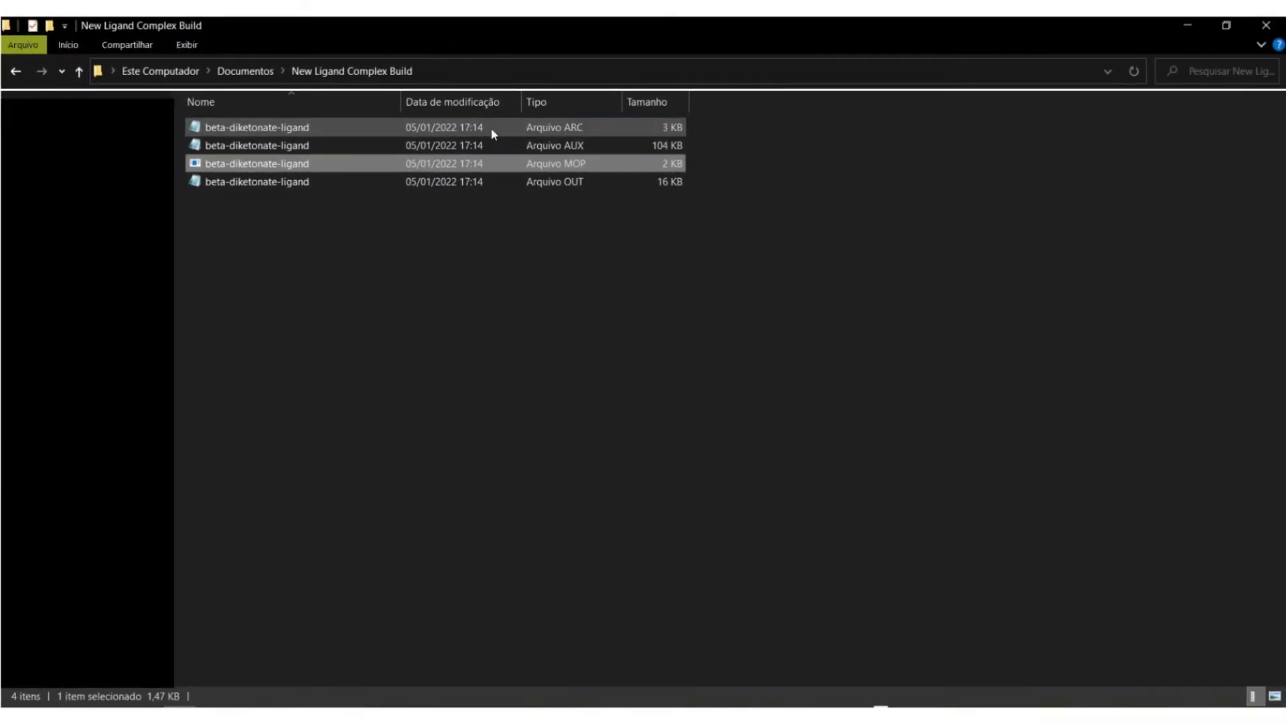
Open the ARC results file and select the final geometry block down to the Eu row.
double_click(490, 129)
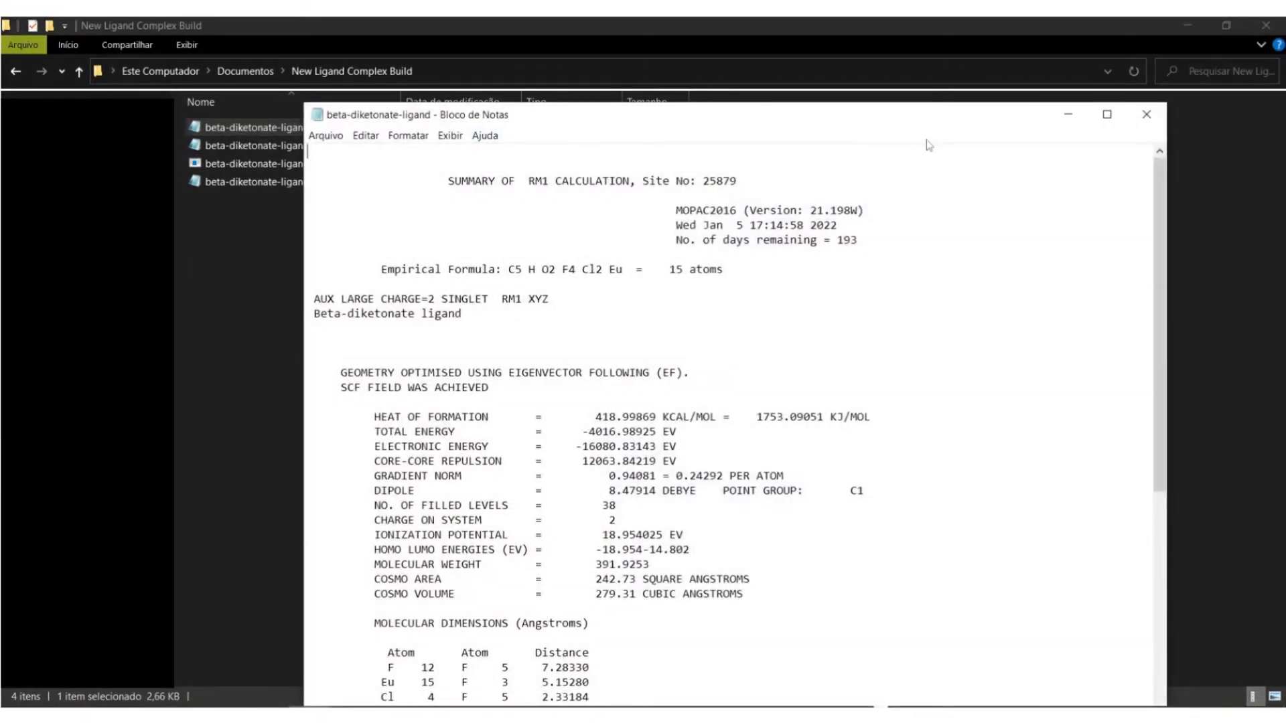
drag(1164, 217, 1175, 436)
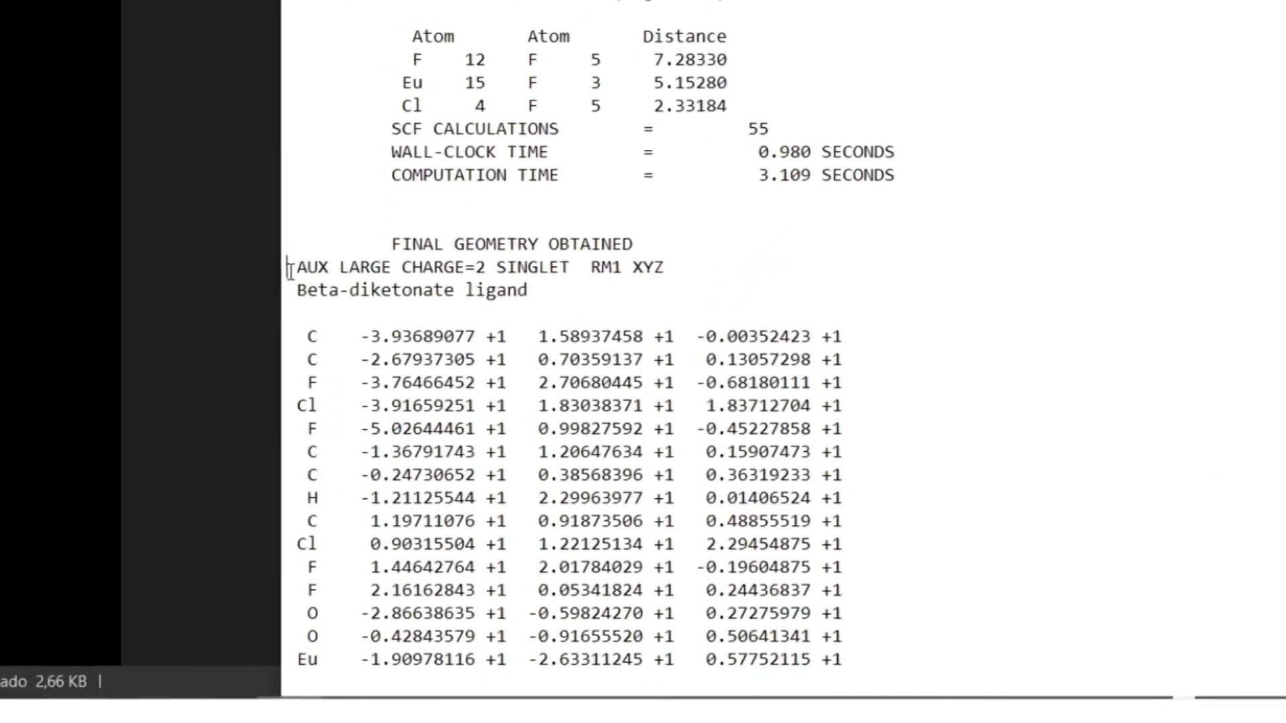
drag(289, 270, 905, 676)
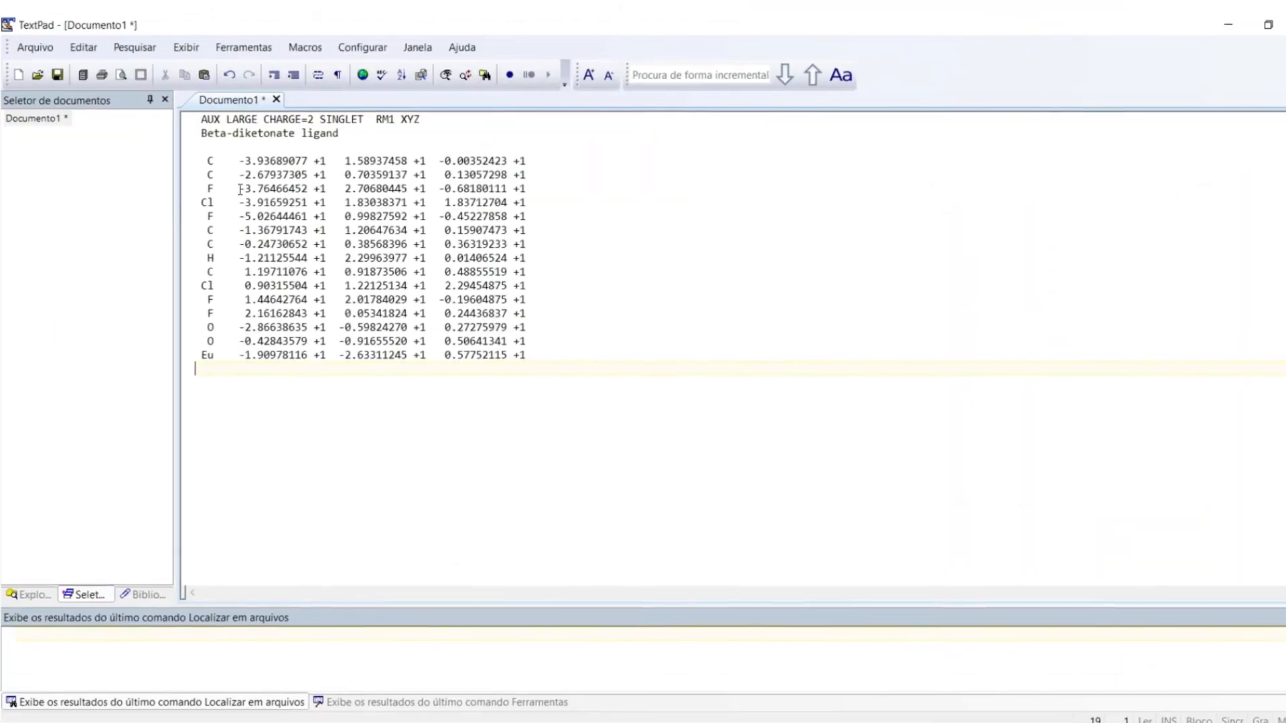
Replace the two header lines with the atom count 15 and a blank line.
drag(204, 148, 204, 117)
key(Delete)
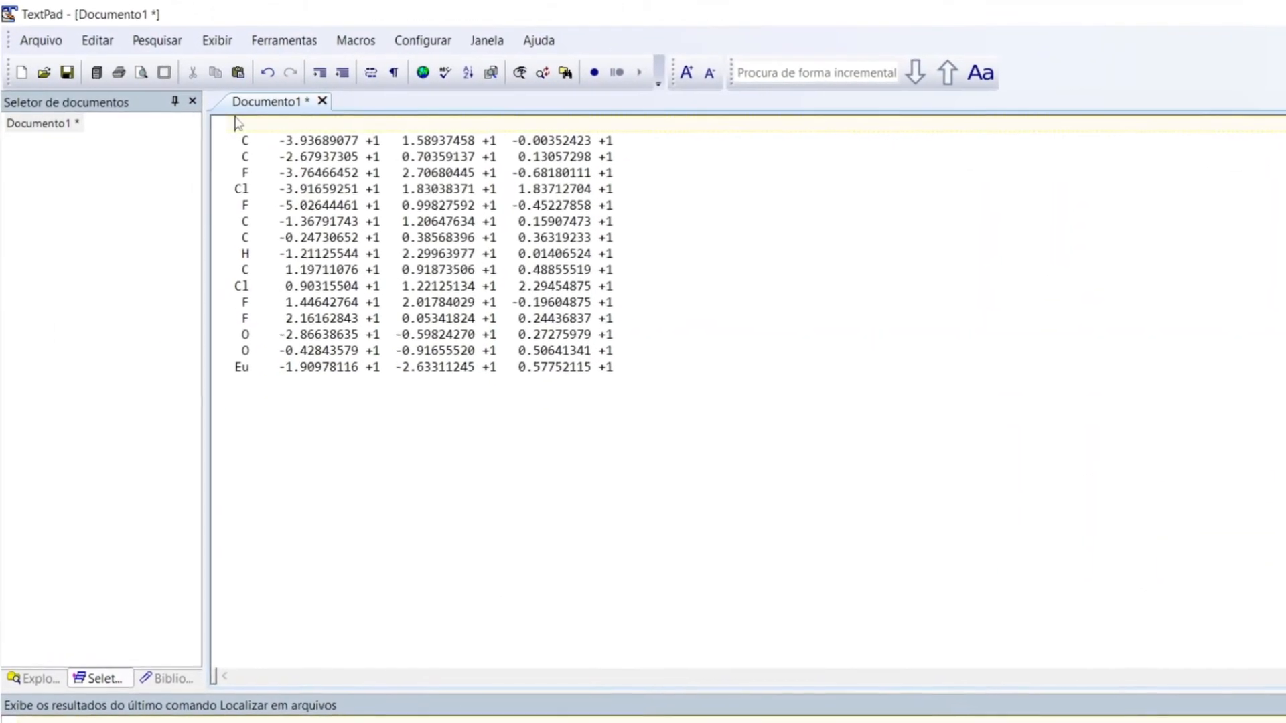
key(Return)
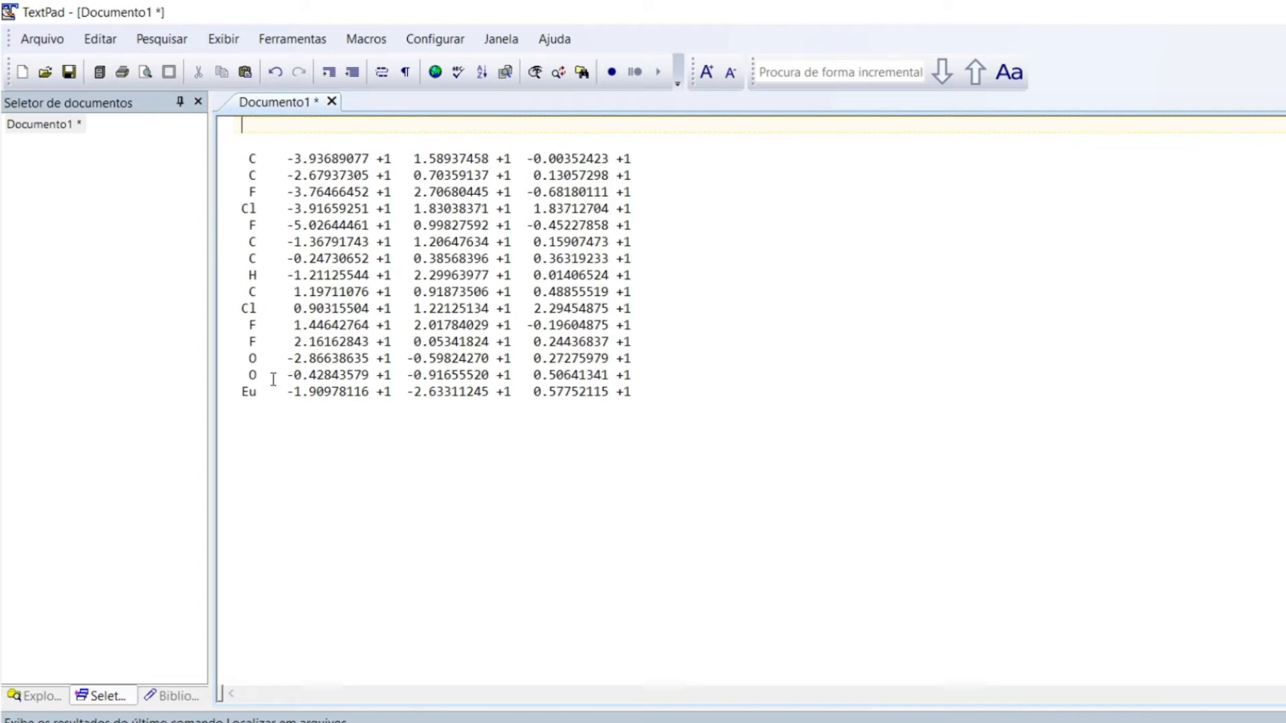
text(15)
Turn on block selection and delete all three +1 flag columns.
click(437, 42)
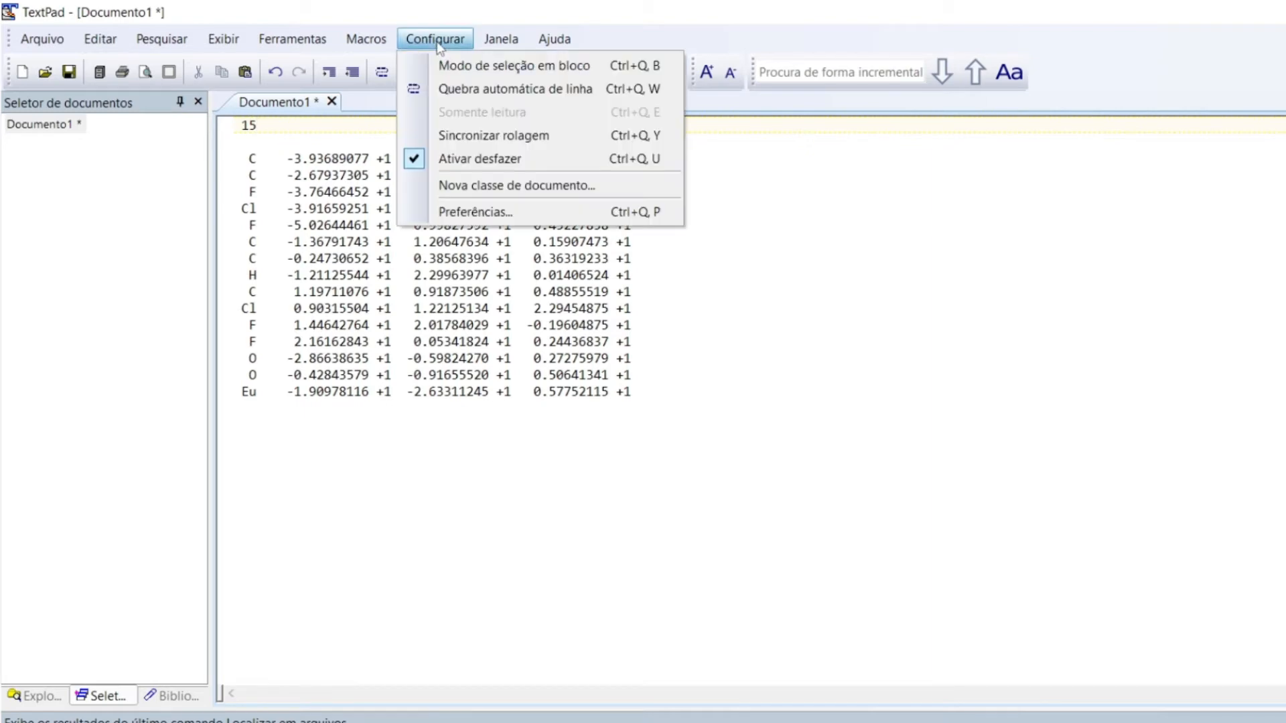
click(437, 65)
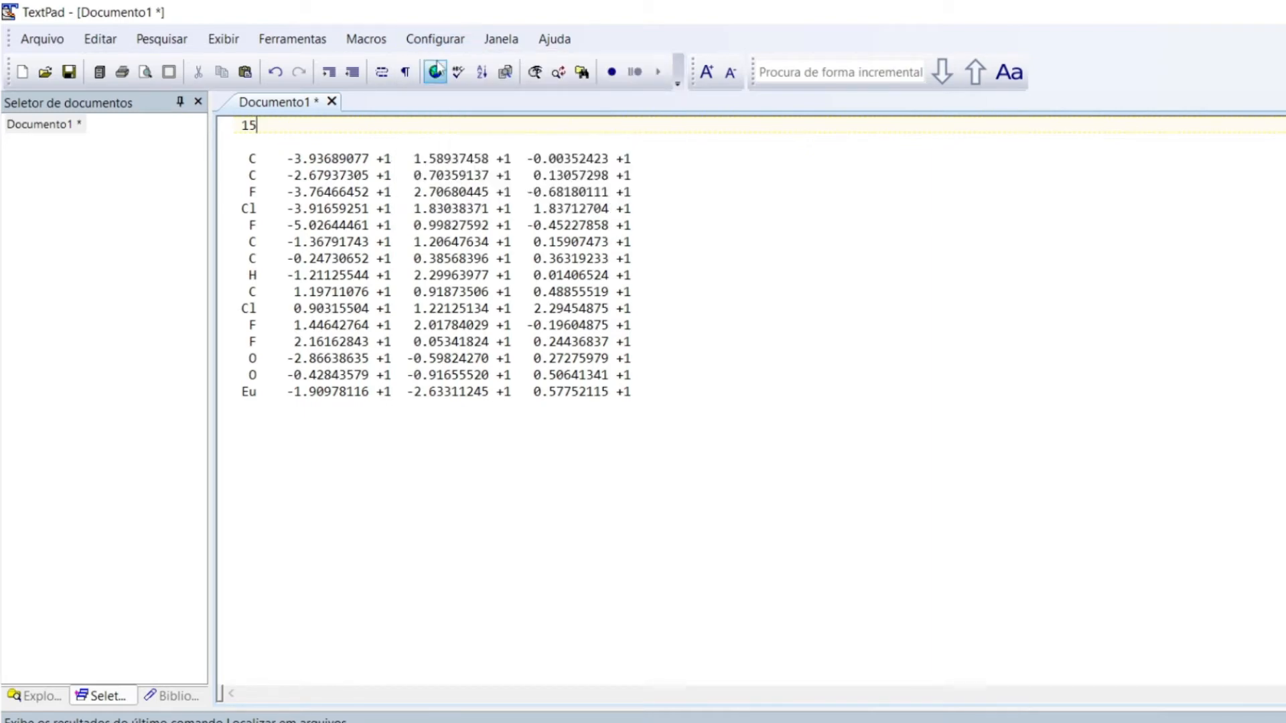
drag(377, 152, 402, 395)
key(Delete)
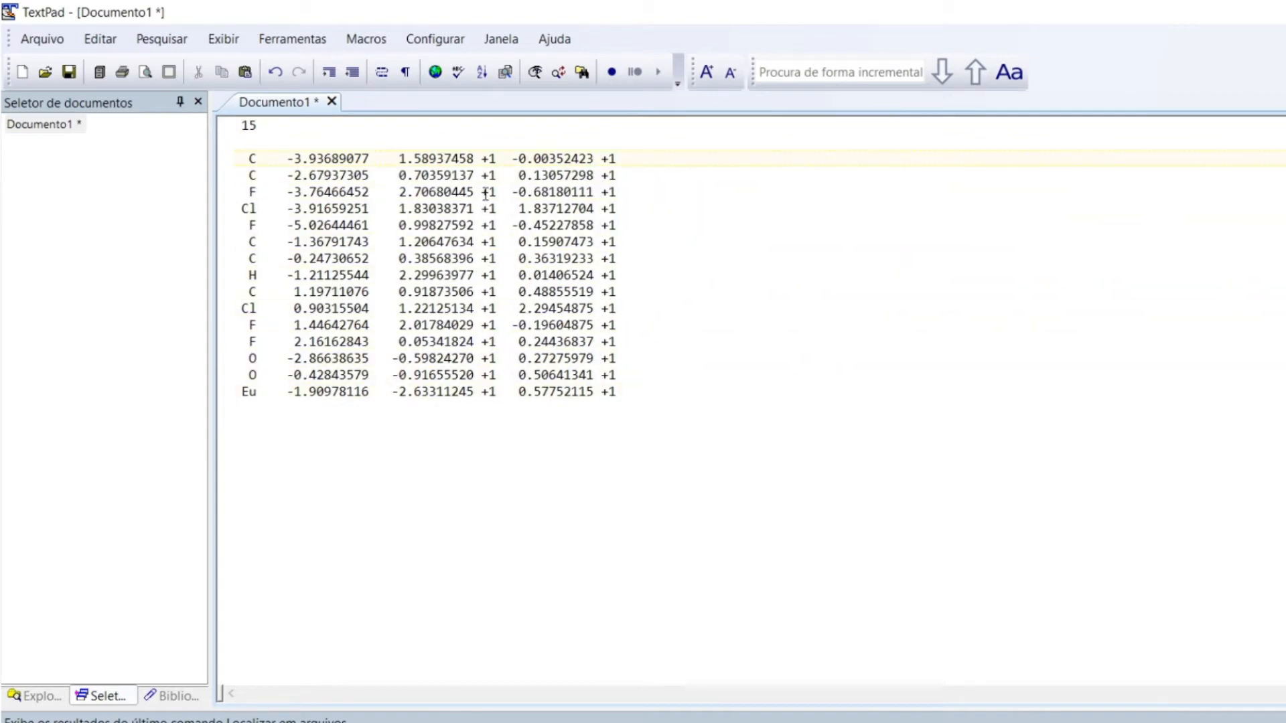
drag(484, 158, 499, 399)
key(Delete)
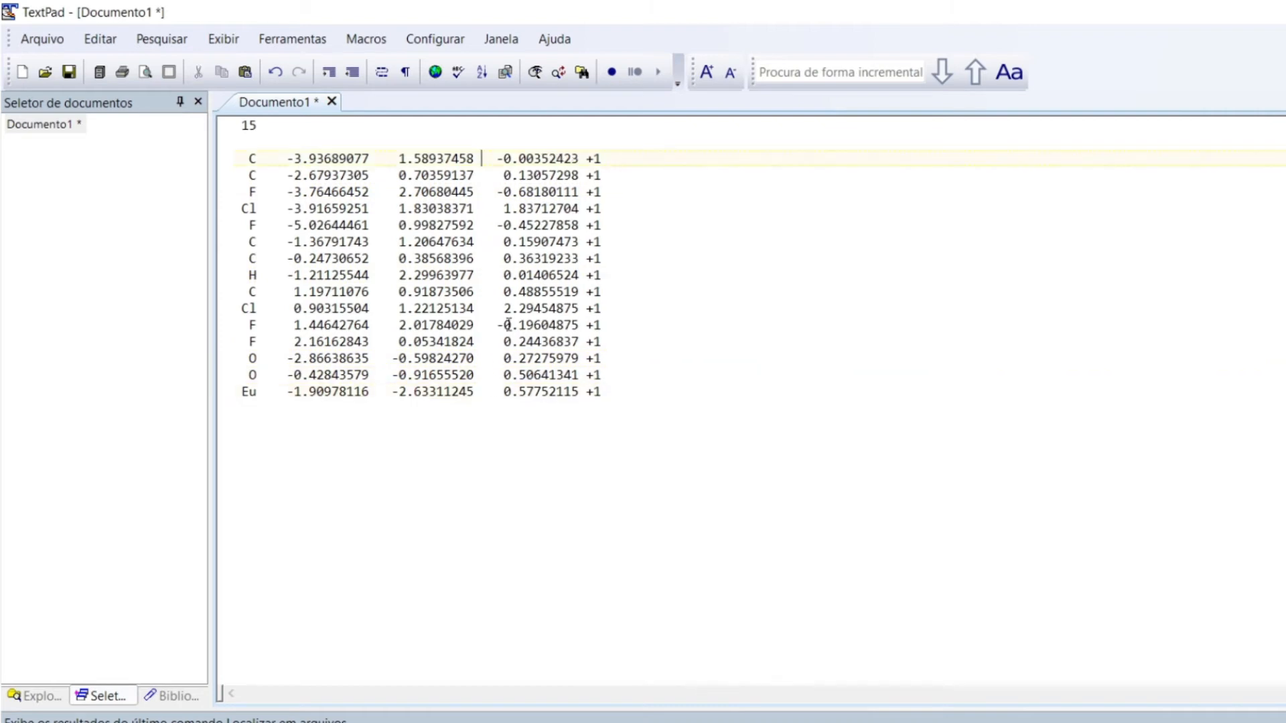
drag(586, 162, 605, 390)
key(Delete)
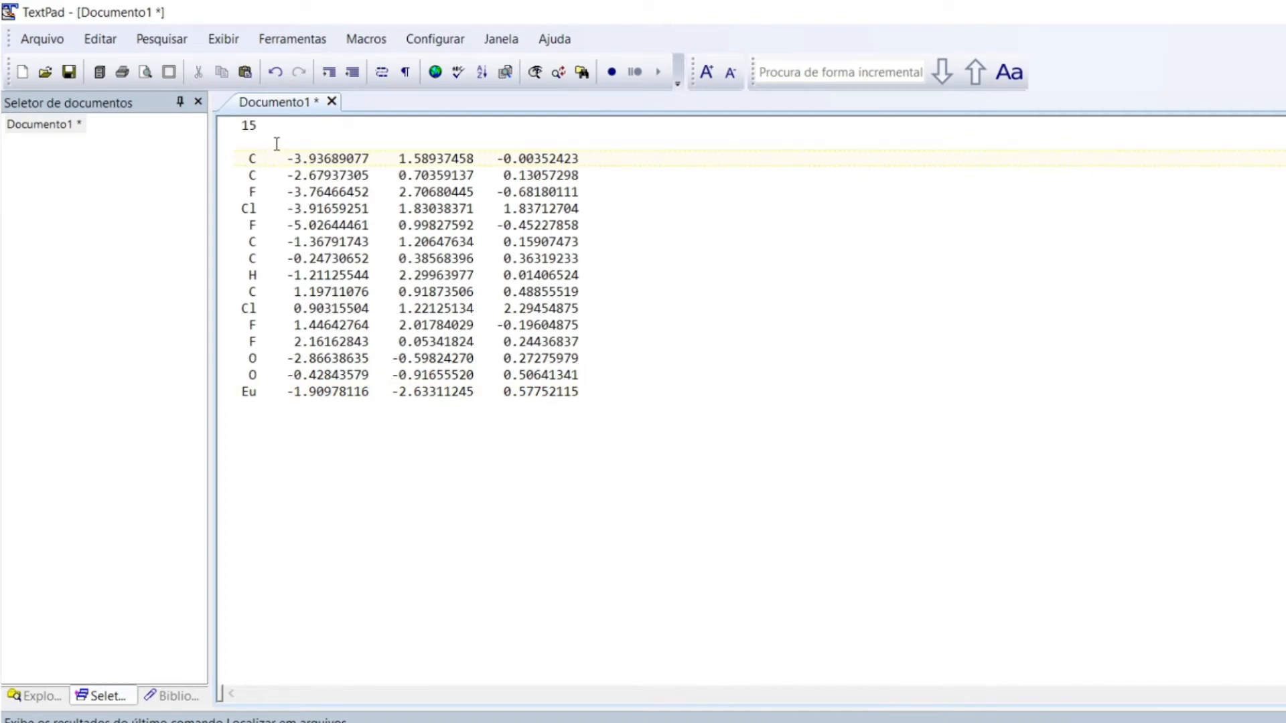
Save the TextPad coordinates as beta-diketonate-ligand.xyz with the All files type.
click(42, 39)
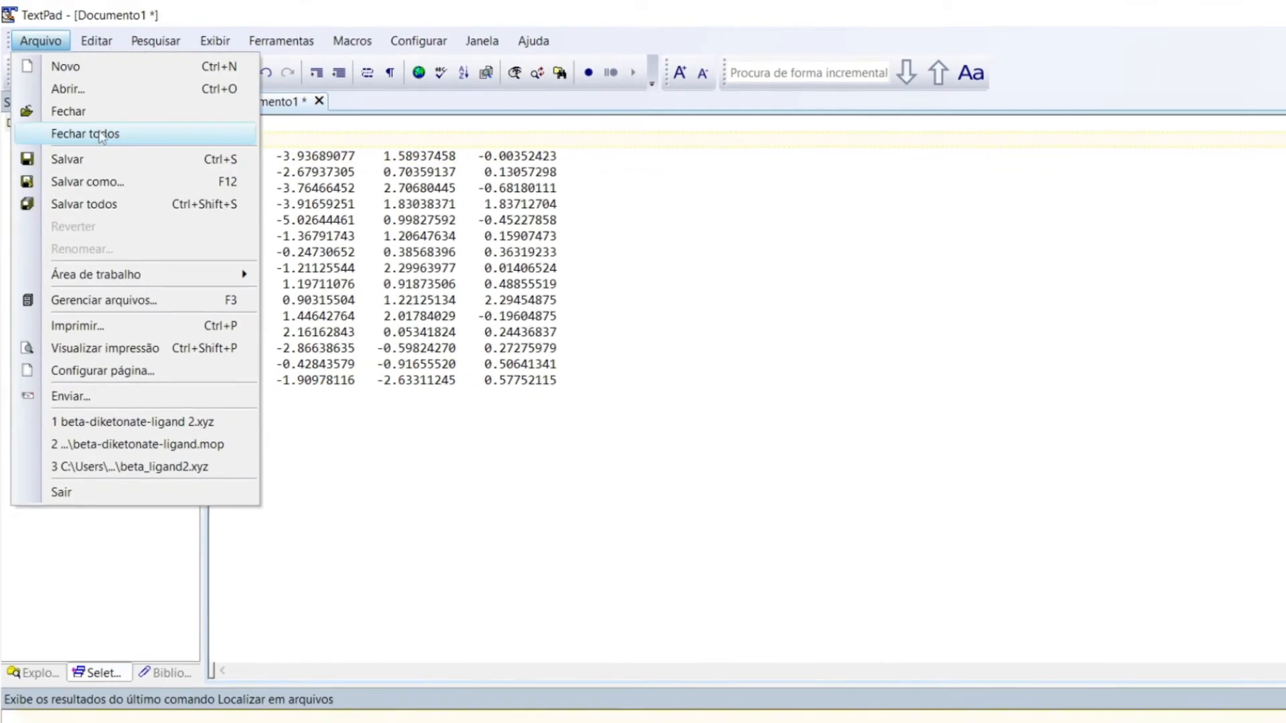
click(100, 181)
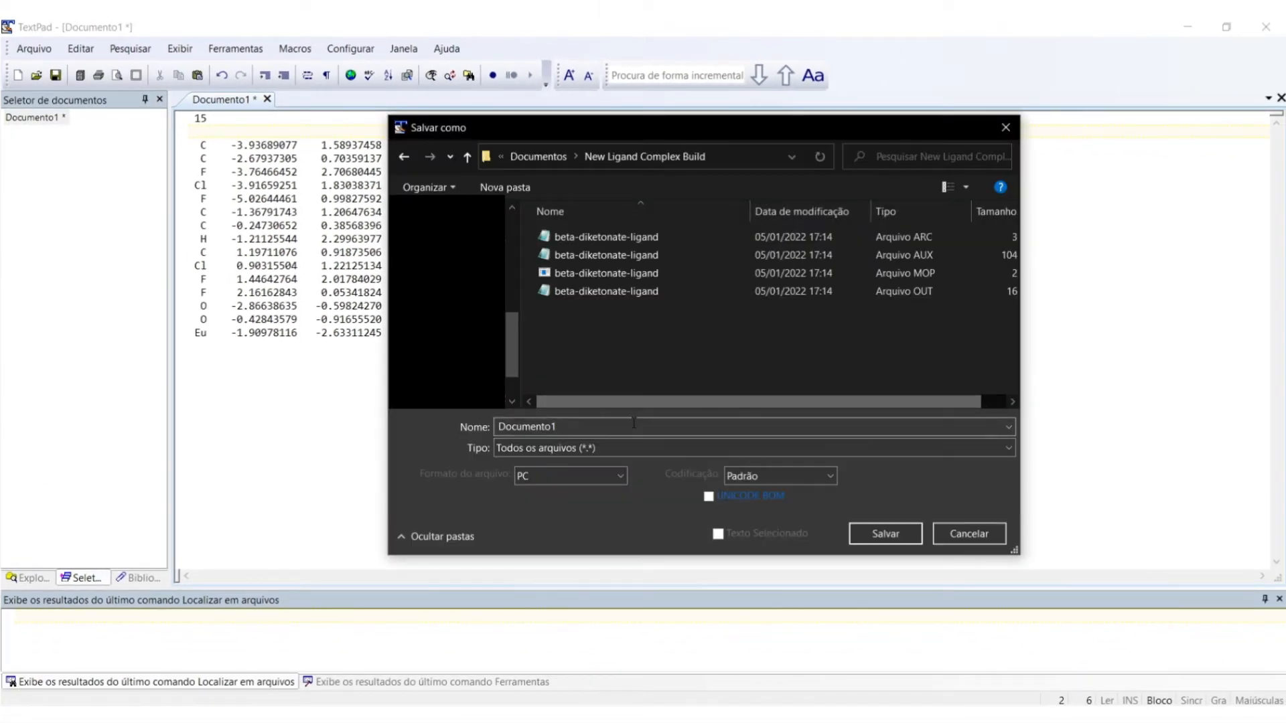
click(634, 424)
text(beta-diketonate-liga)
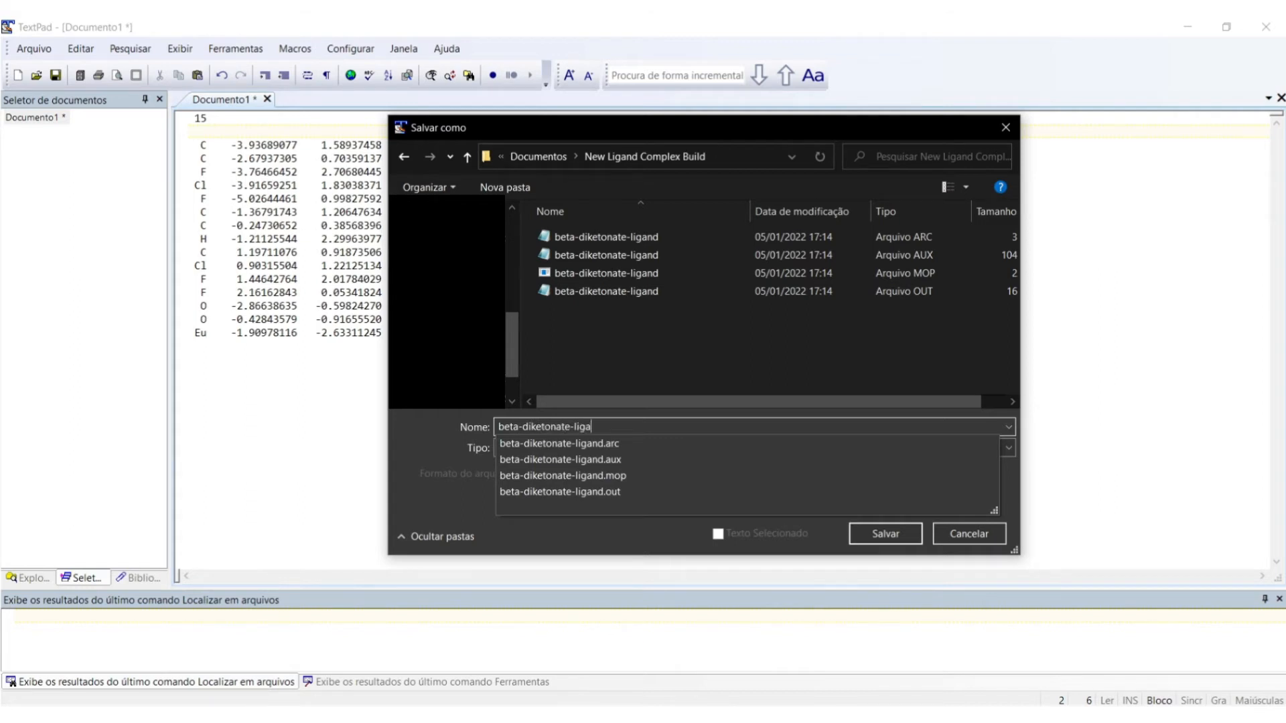
text(.xyz)
click(633, 448)
click(600, 525)
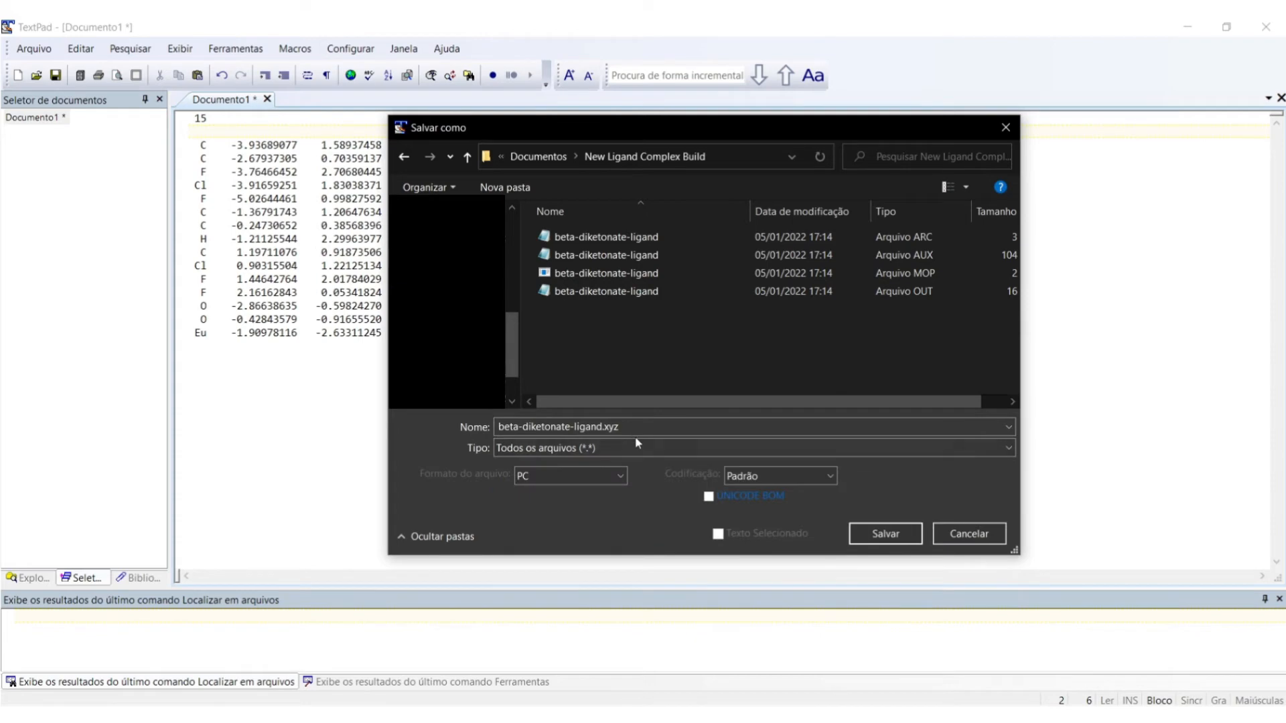
click(864, 530)
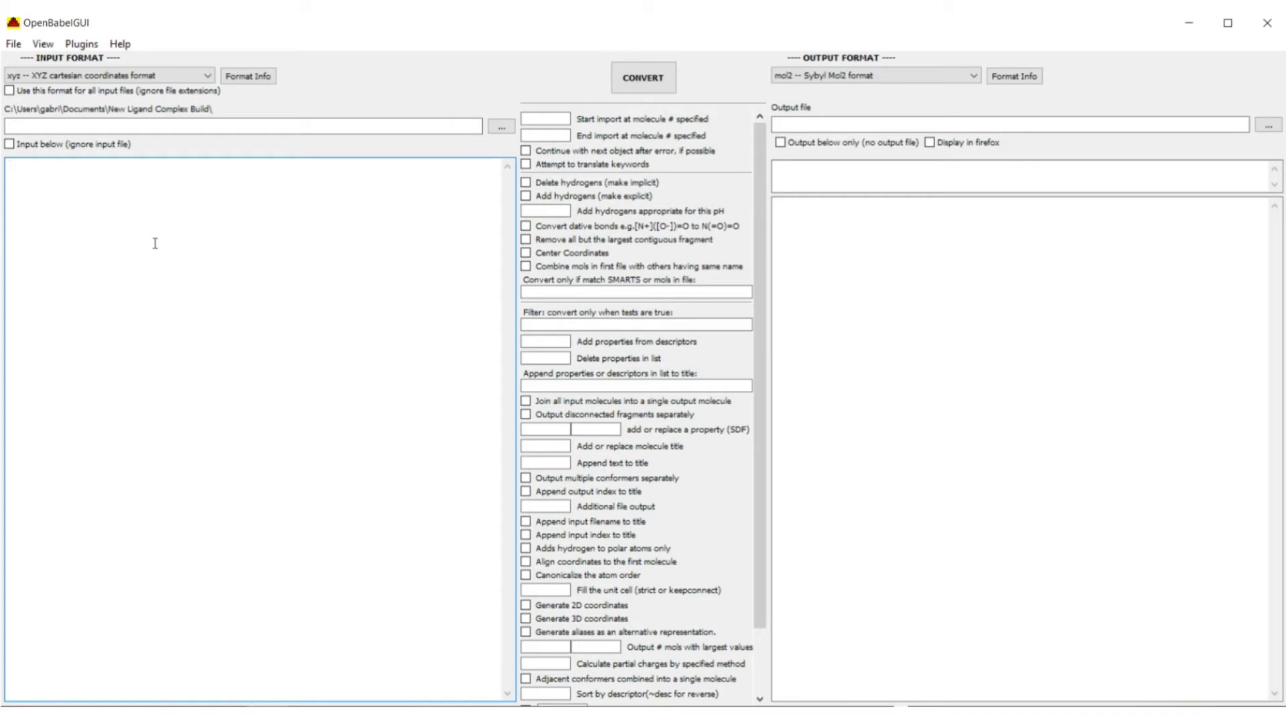
Load beta-diketonate-ligand.xyz as the XYZ input in OpenBabelGUI.
click(107, 75)
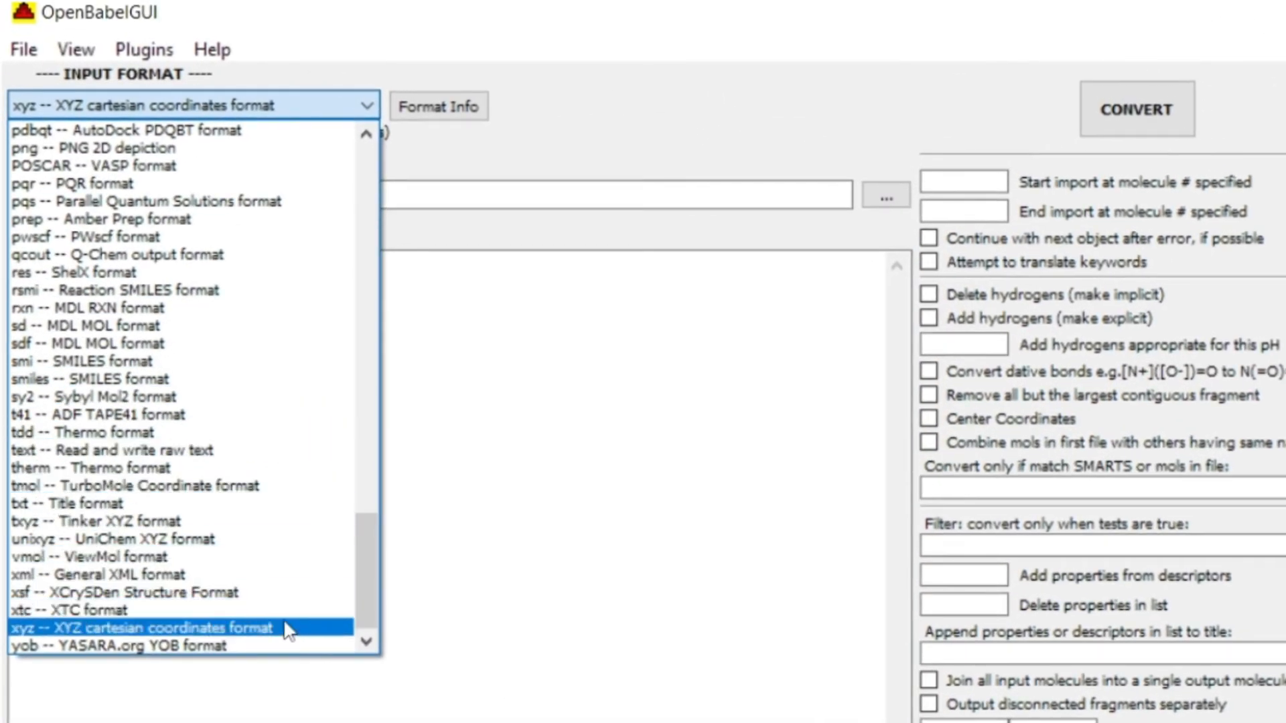
click(302, 628)
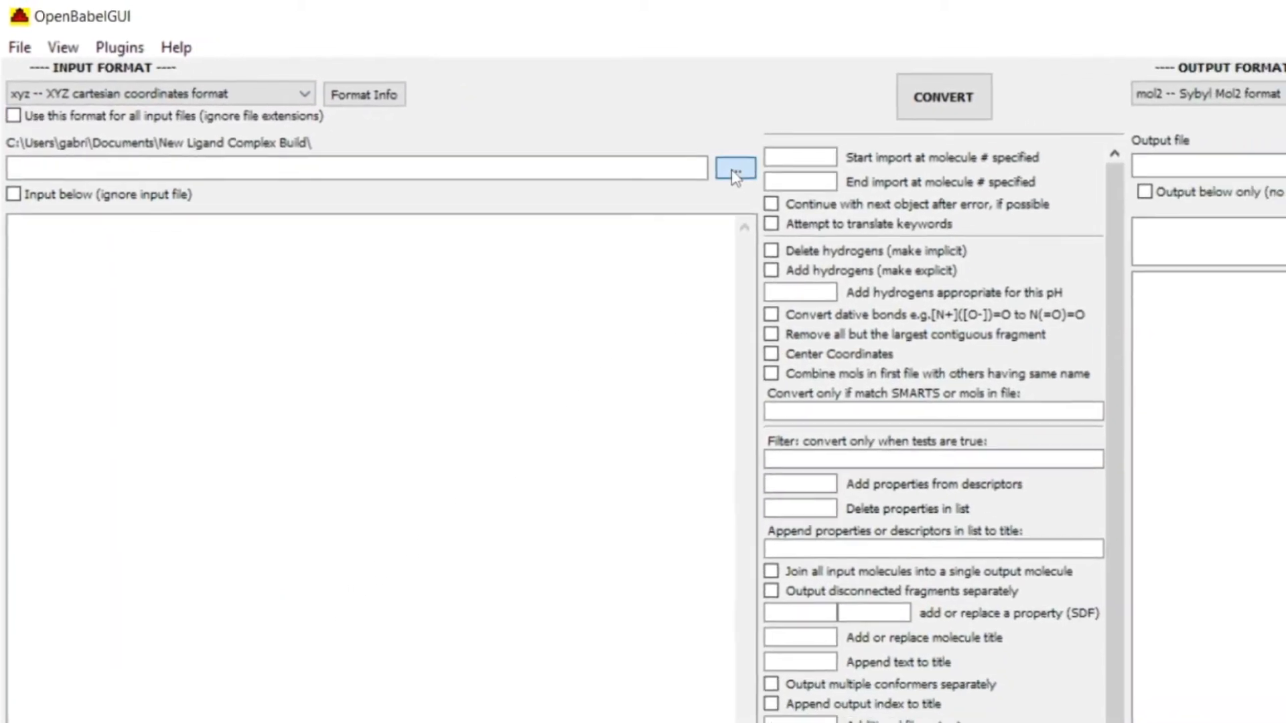
click(542, 135)
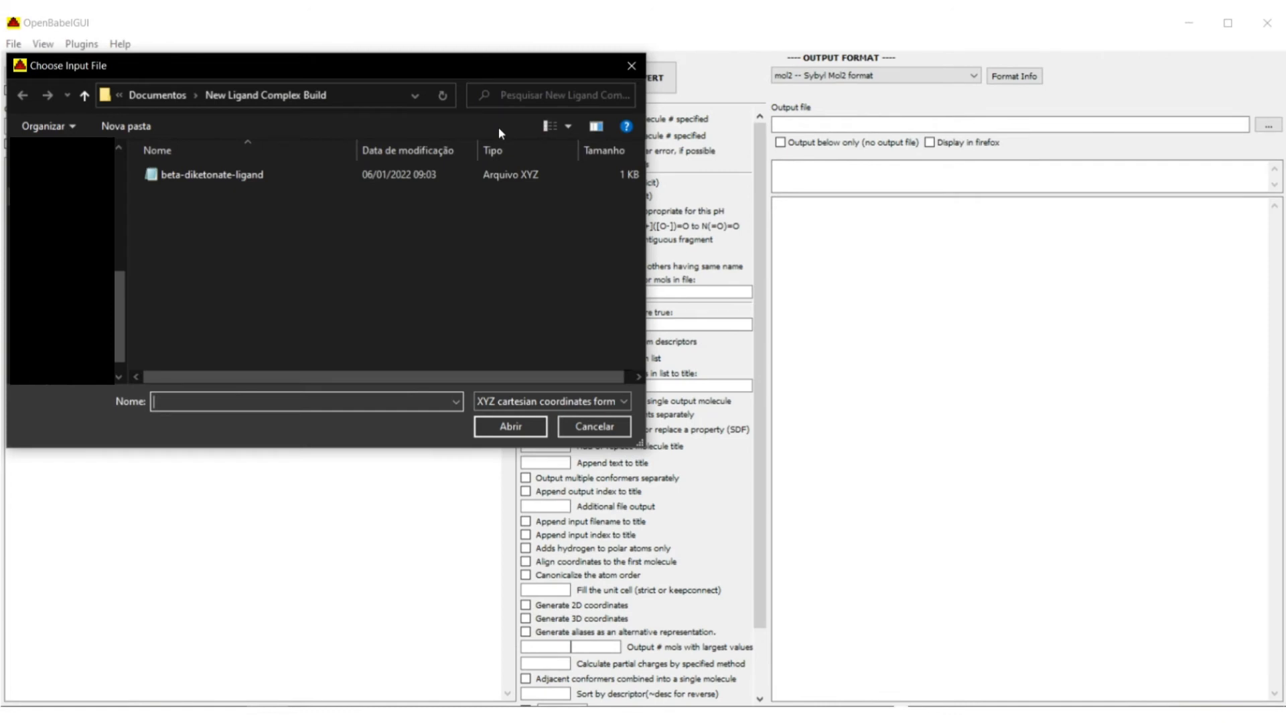
double_click(392, 175)
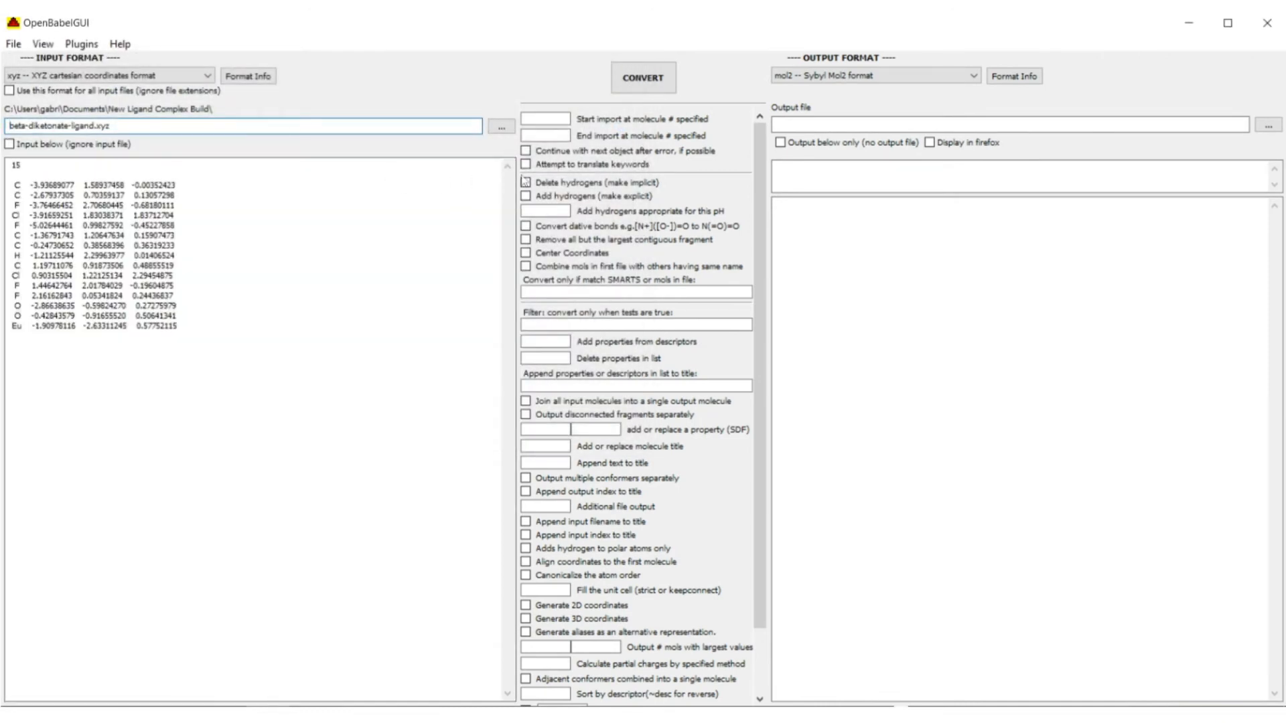
Convert it to Sybyl Mol2 and write the output file as beta-diketonate-ligand.
click(924, 75)
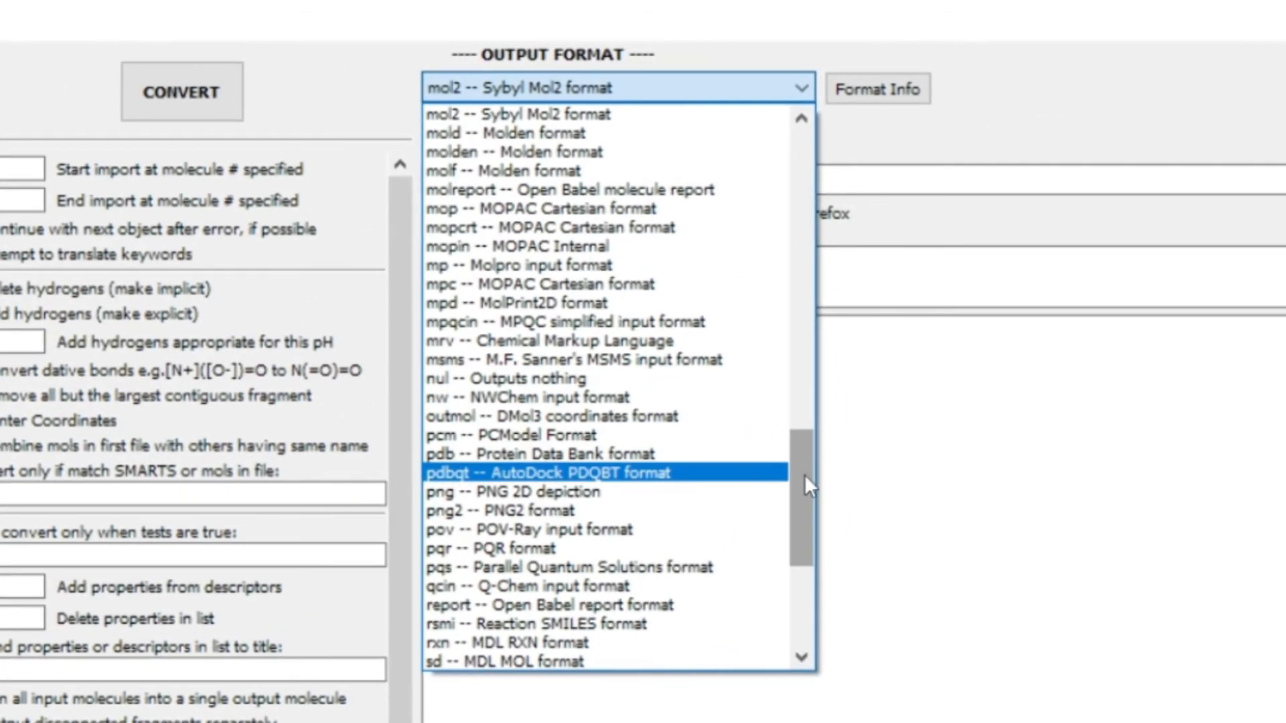
click(729, 118)
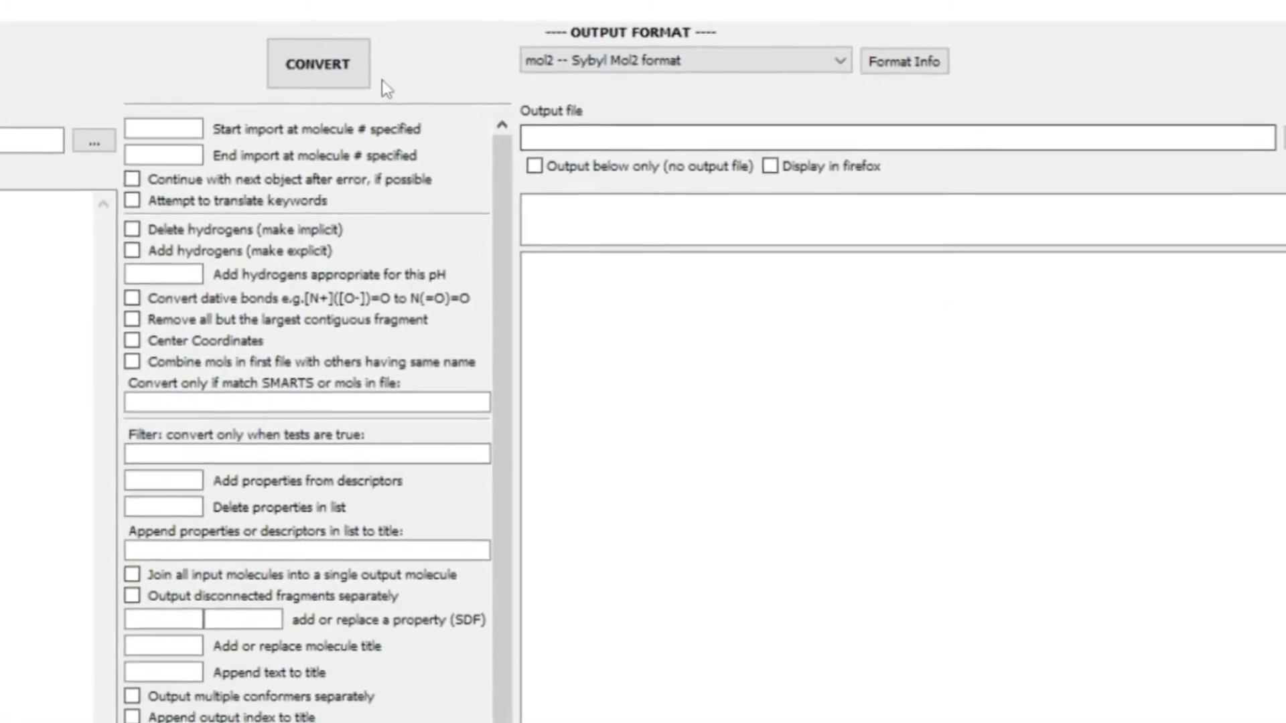
click(320, 70)
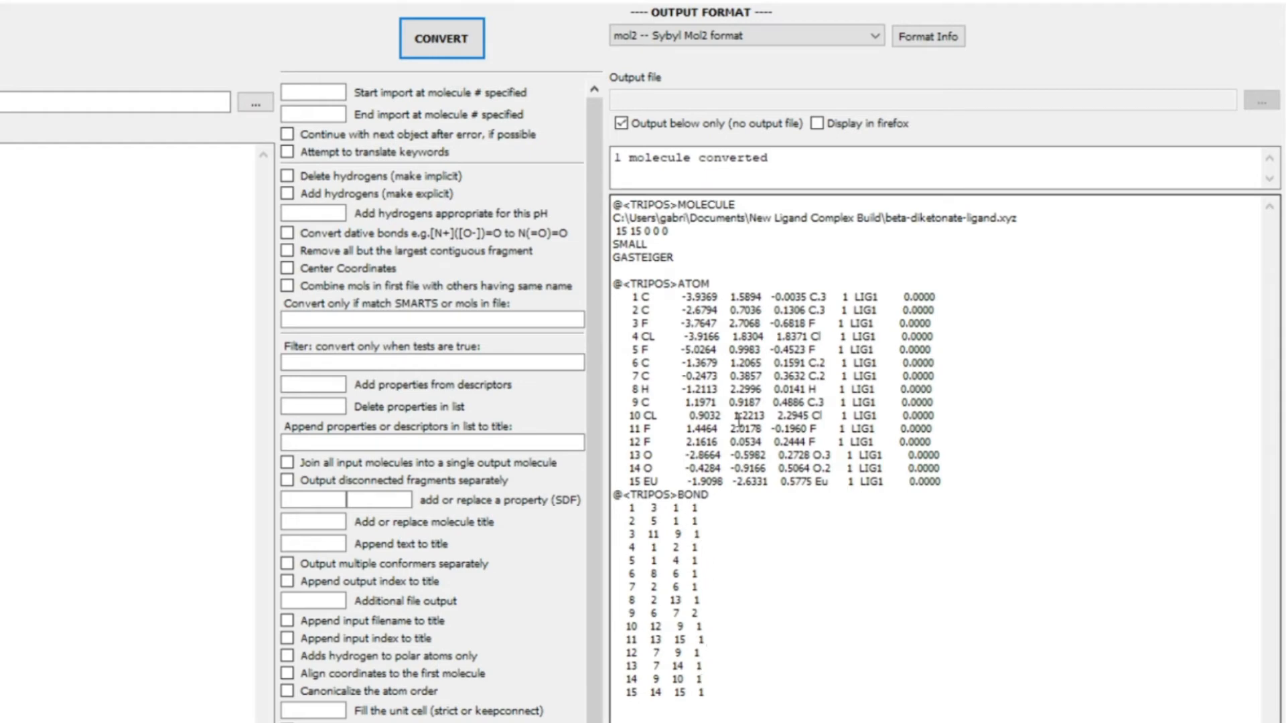
click(631, 126)
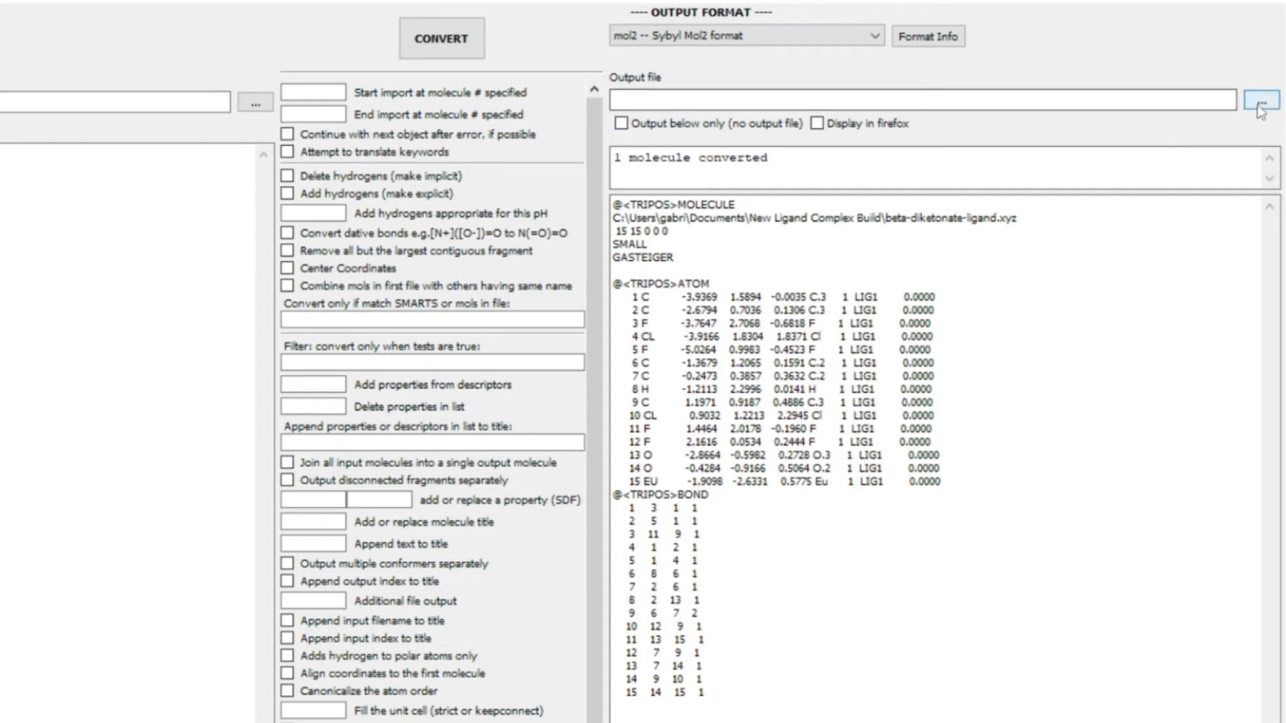
click(1261, 100)
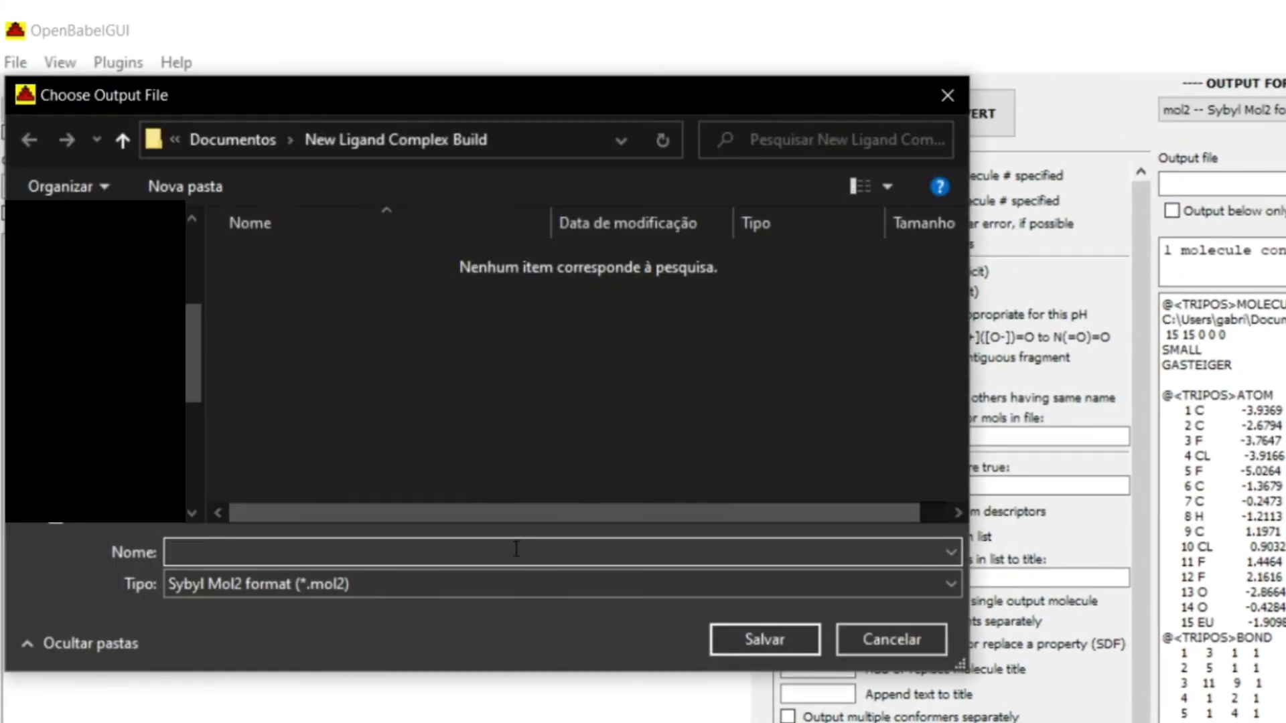
text(beta-diketonate-ligand)
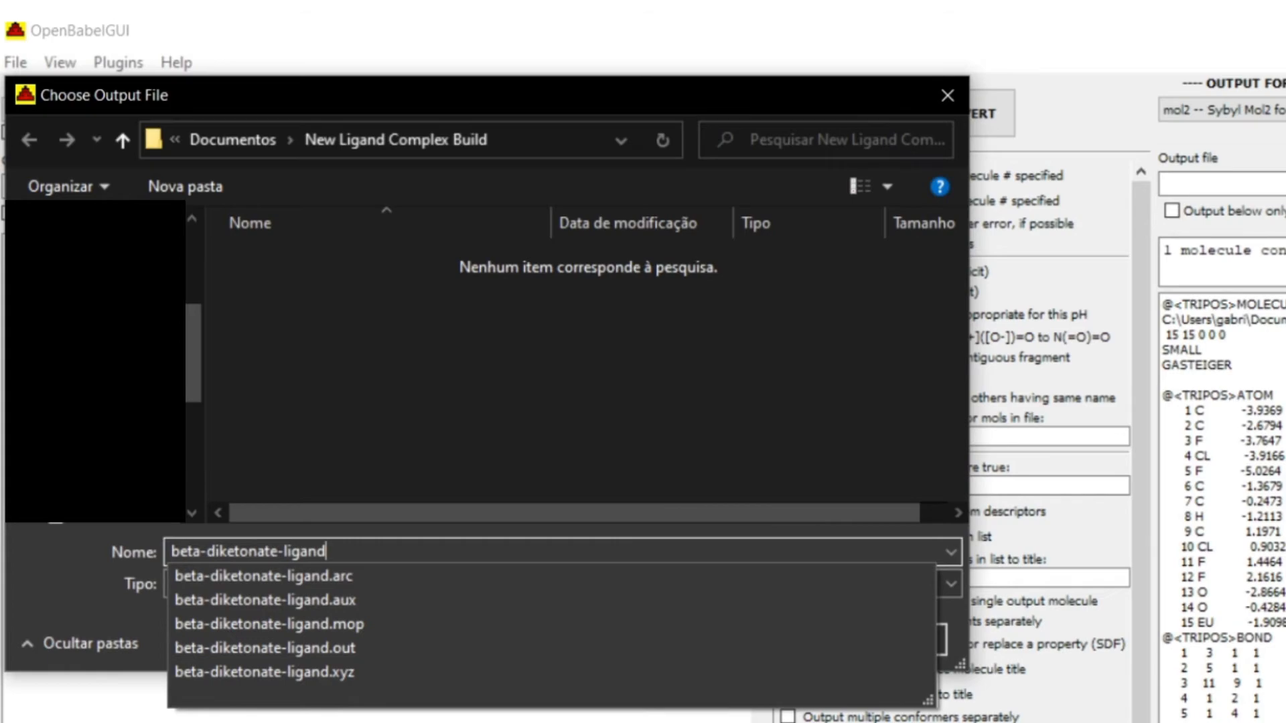
click(442, 519)
click(725, 637)
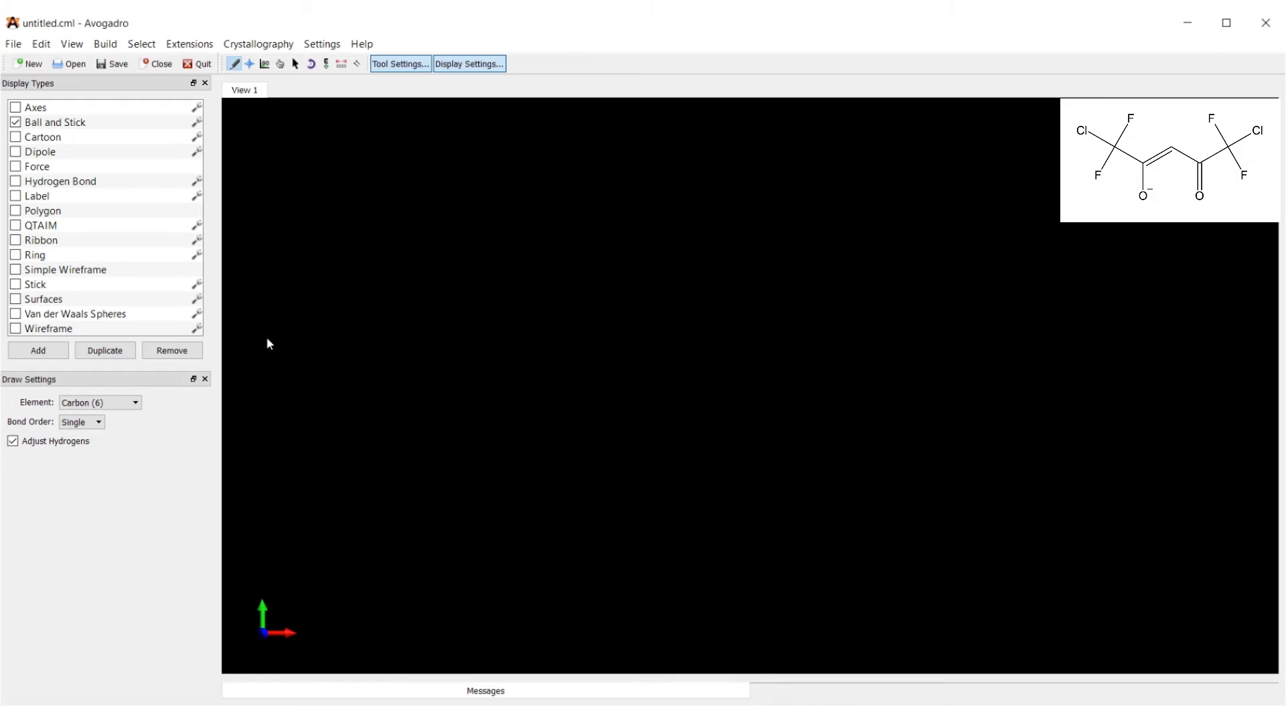
Open beta-diketonate-ligand.mol2 in Avogadro.
click(14, 44)
click(37, 80)
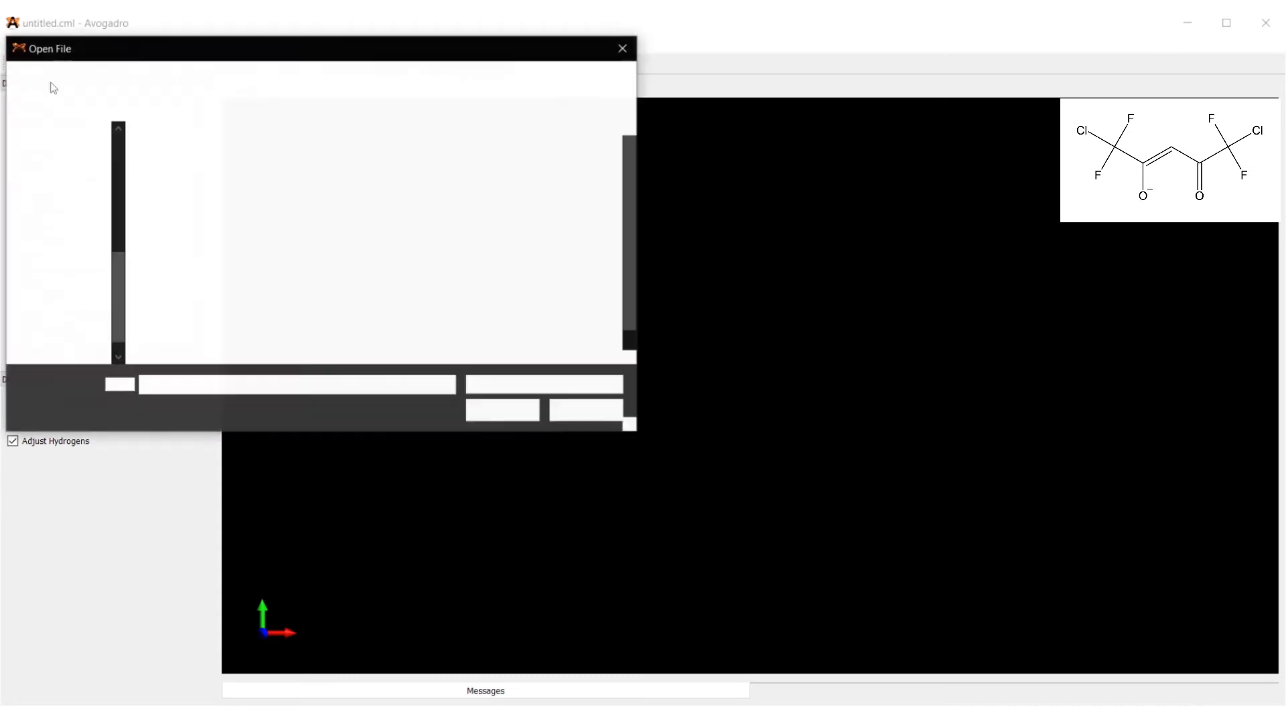
double_click(280, 159)
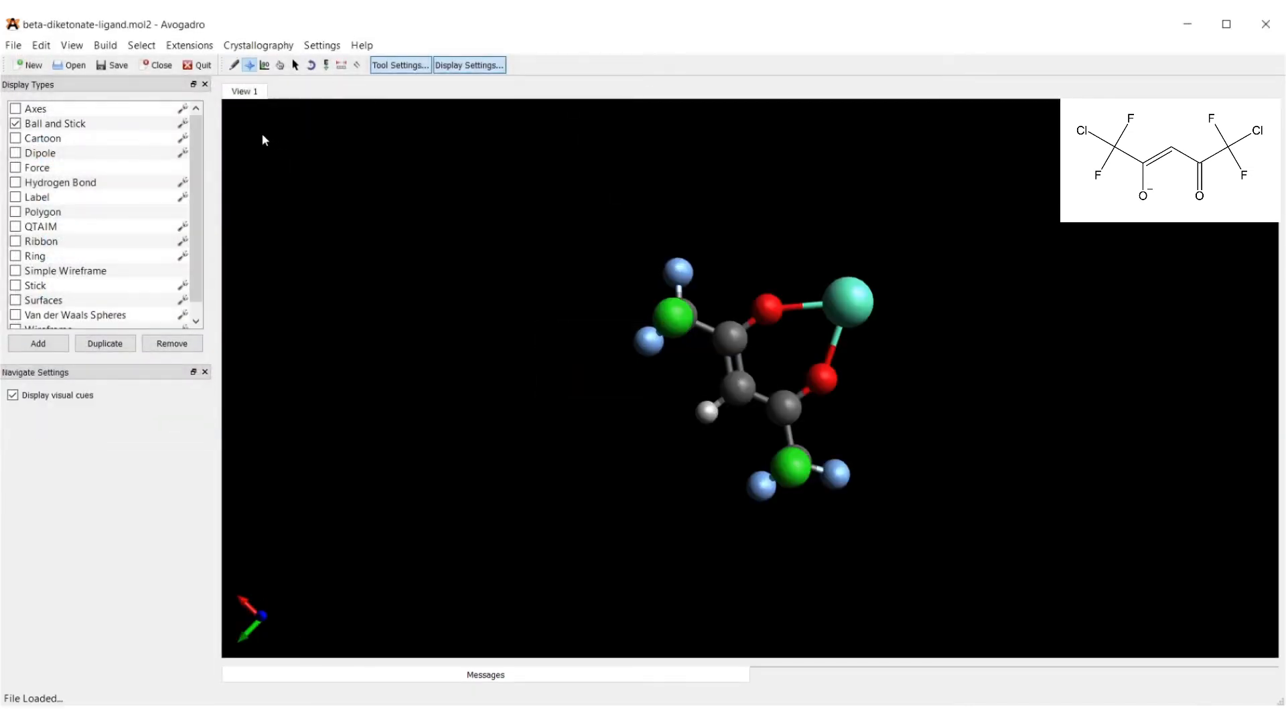
Delete the europium atom and both O–H hydrogens, then save the ligand.
click(234, 65)
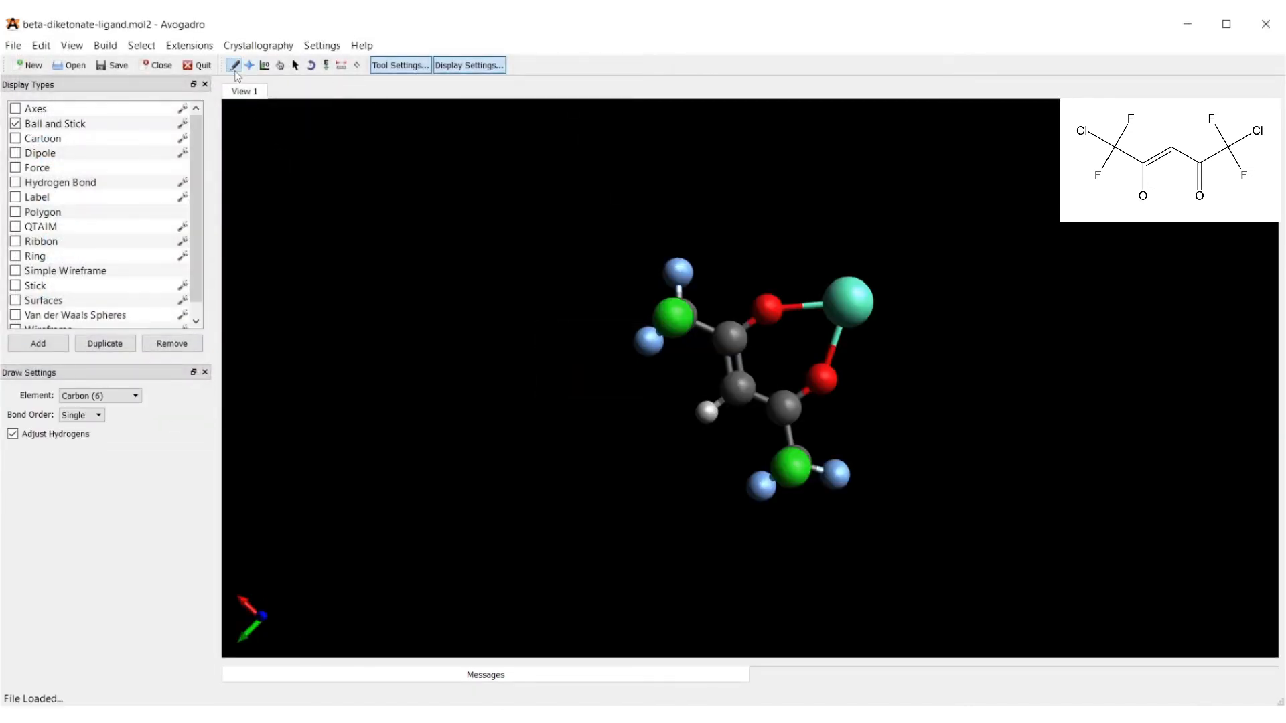
right_click(842, 299)
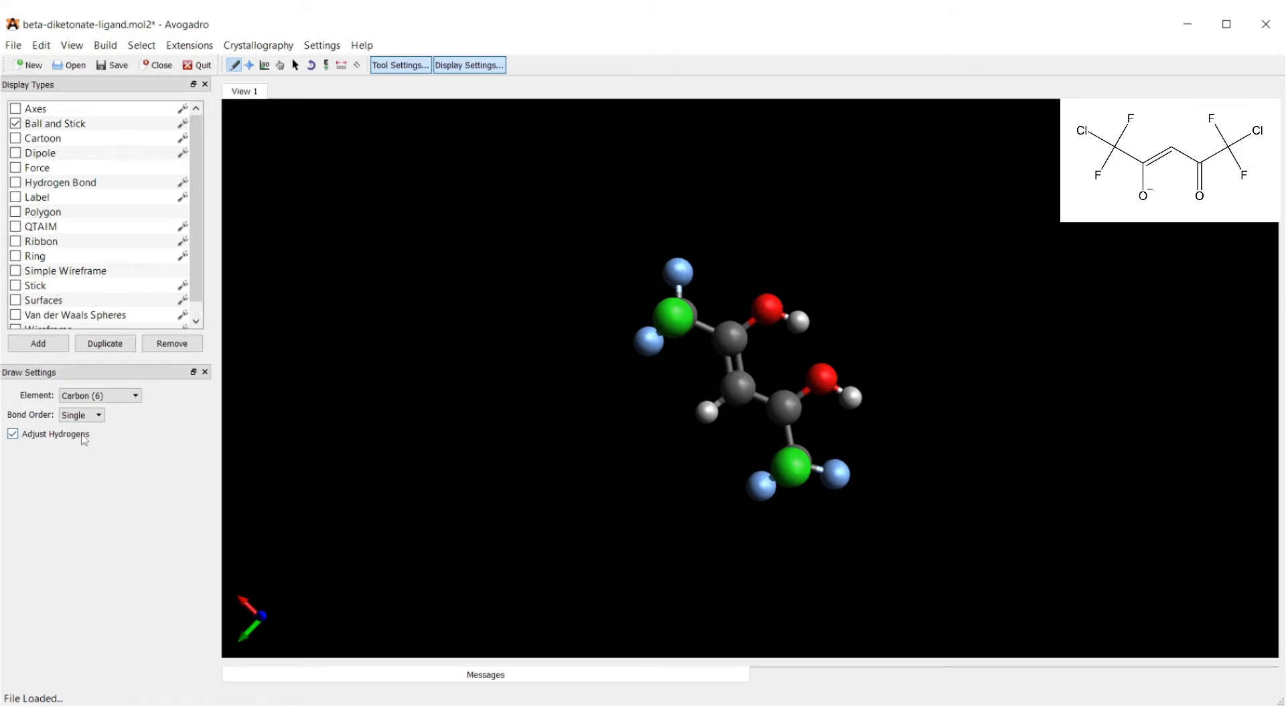
right_click(799, 325)
right_click(850, 398)
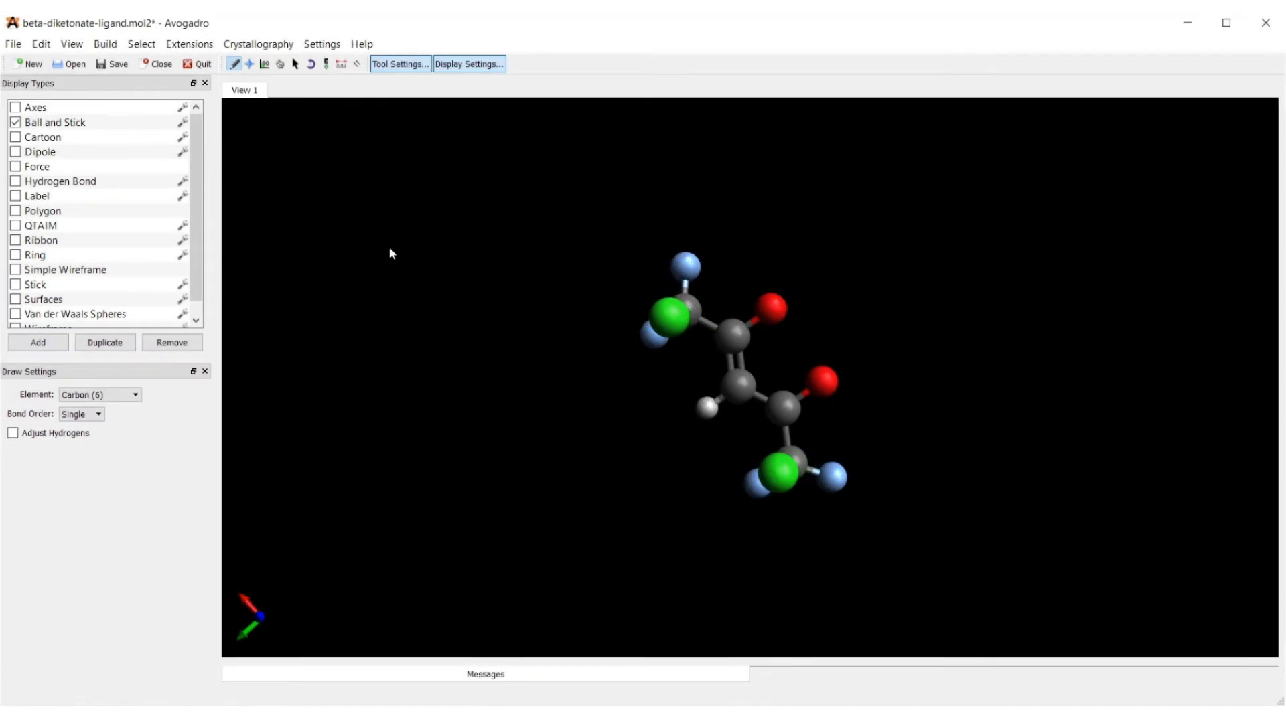
click(18, 46)
click(37, 137)
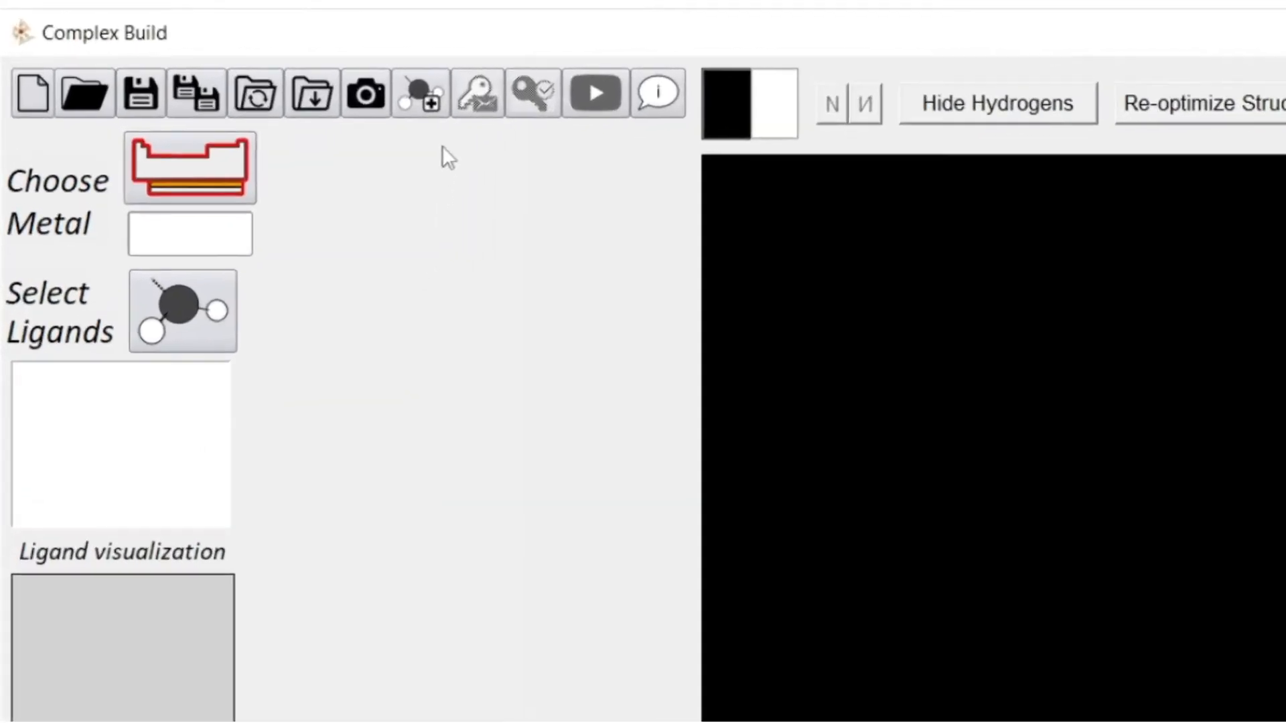
Load beta-diketonate-ligand.mol2 into a new add-ligand form for a 3-D preview.
click(413, 92)
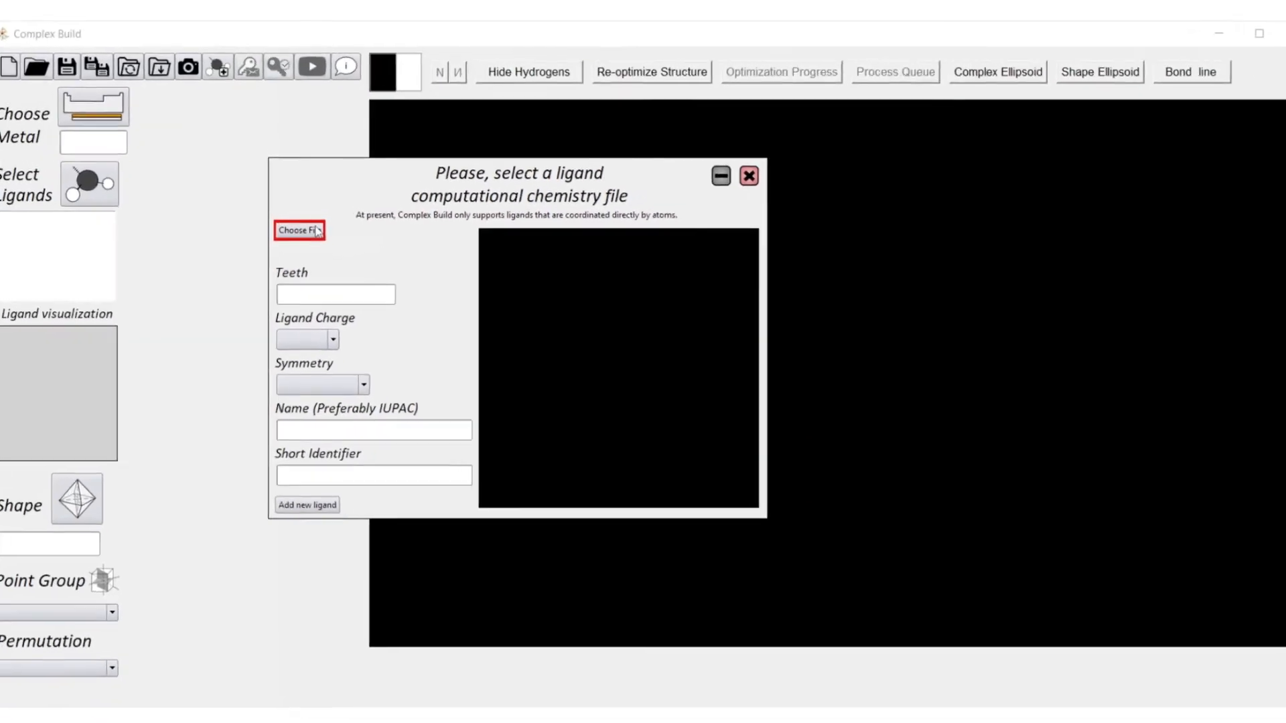
click(317, 232)
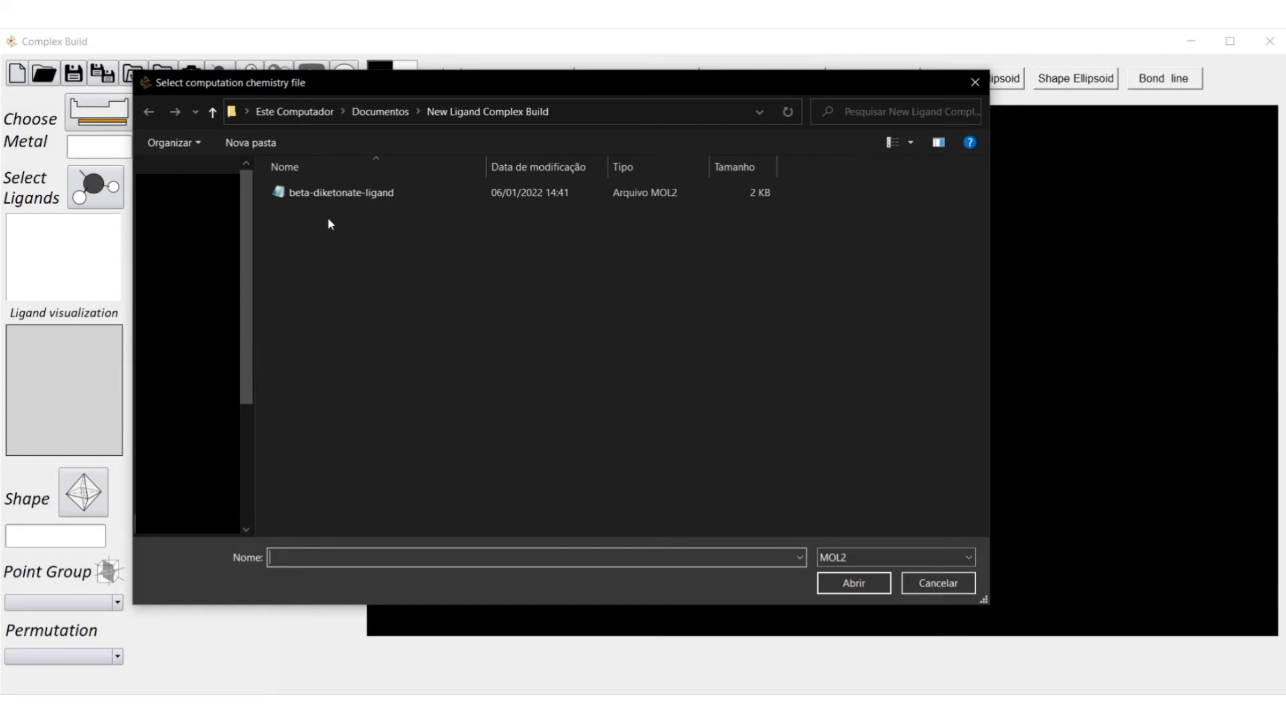
double_click(339, 196)
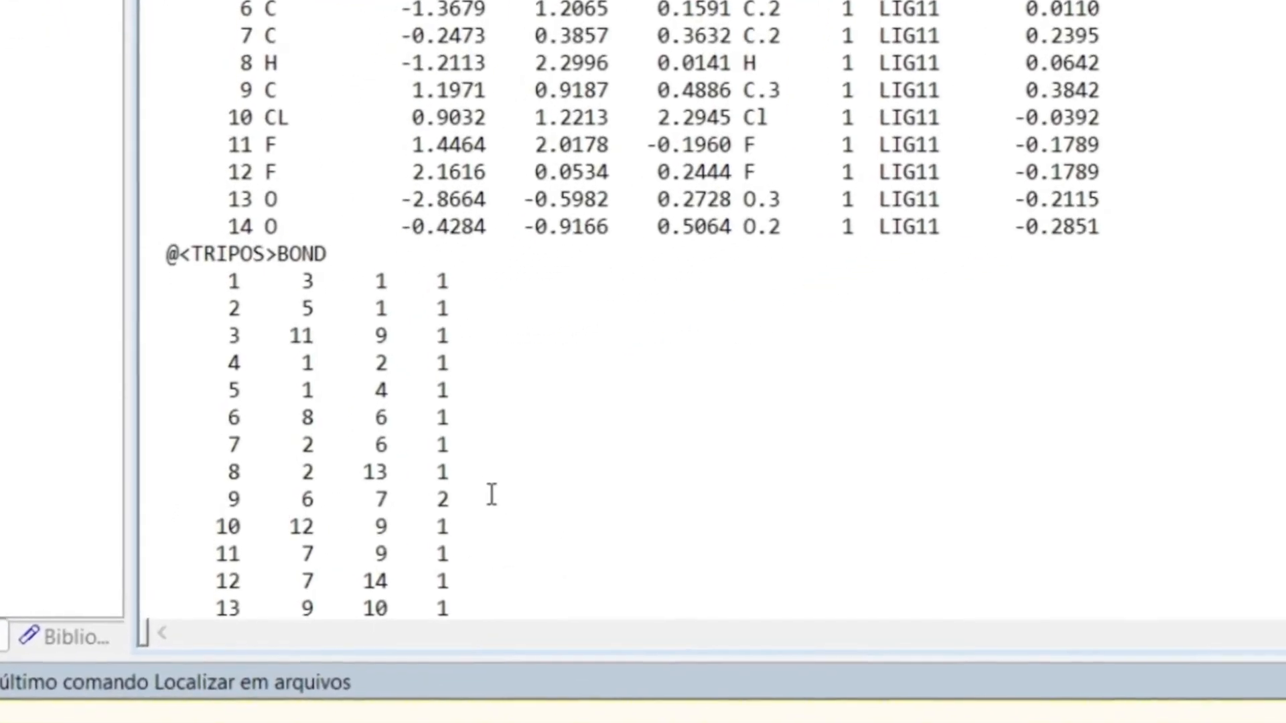
Change the bond types of rows 7, 8, 9 and 12 to 'ar' and save the mol2.
double_click(440, 445)
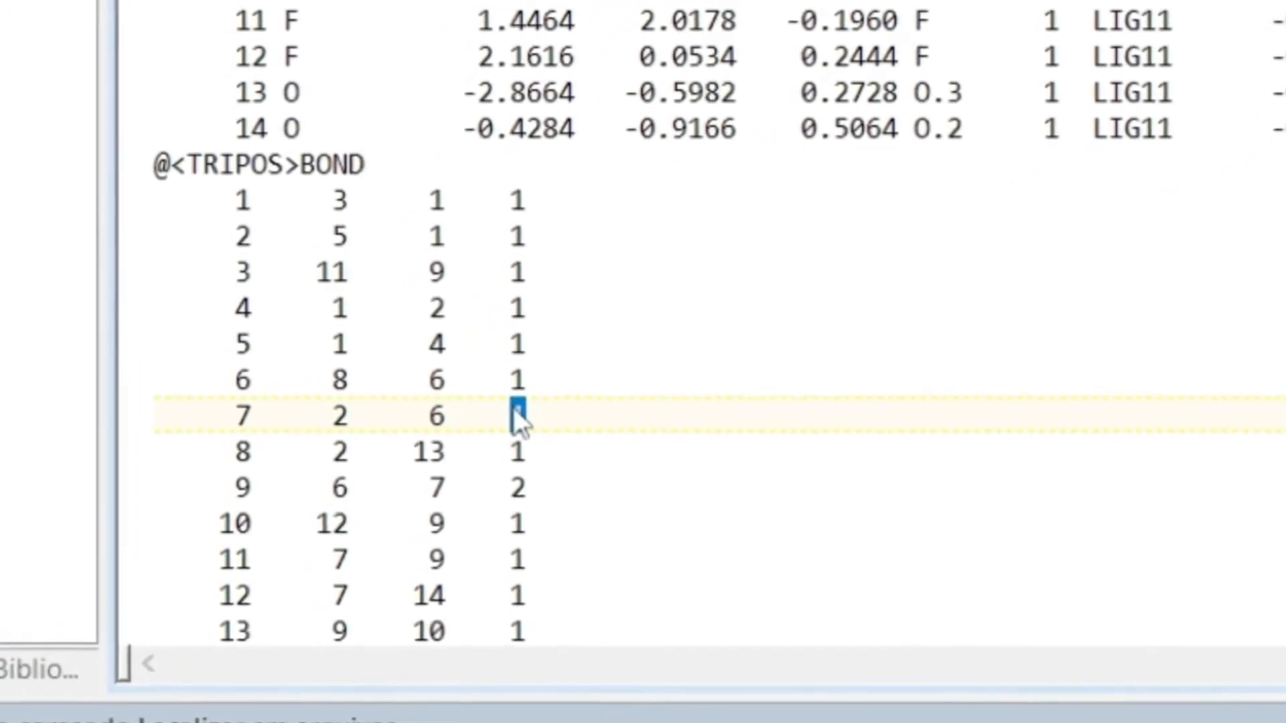
text(ar)
key(Down)
key(BackSpace)
text(a)
key(BackSpace)
text(ar)
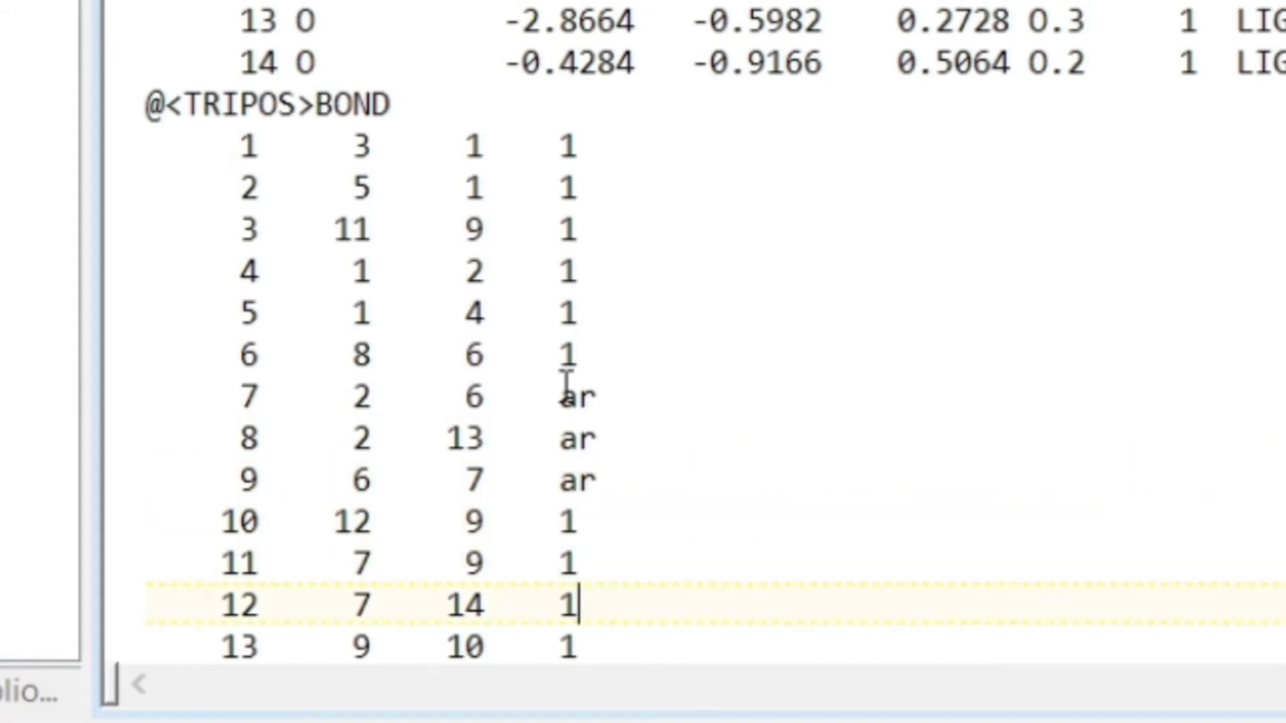
key(BackSpace)
text(ar)
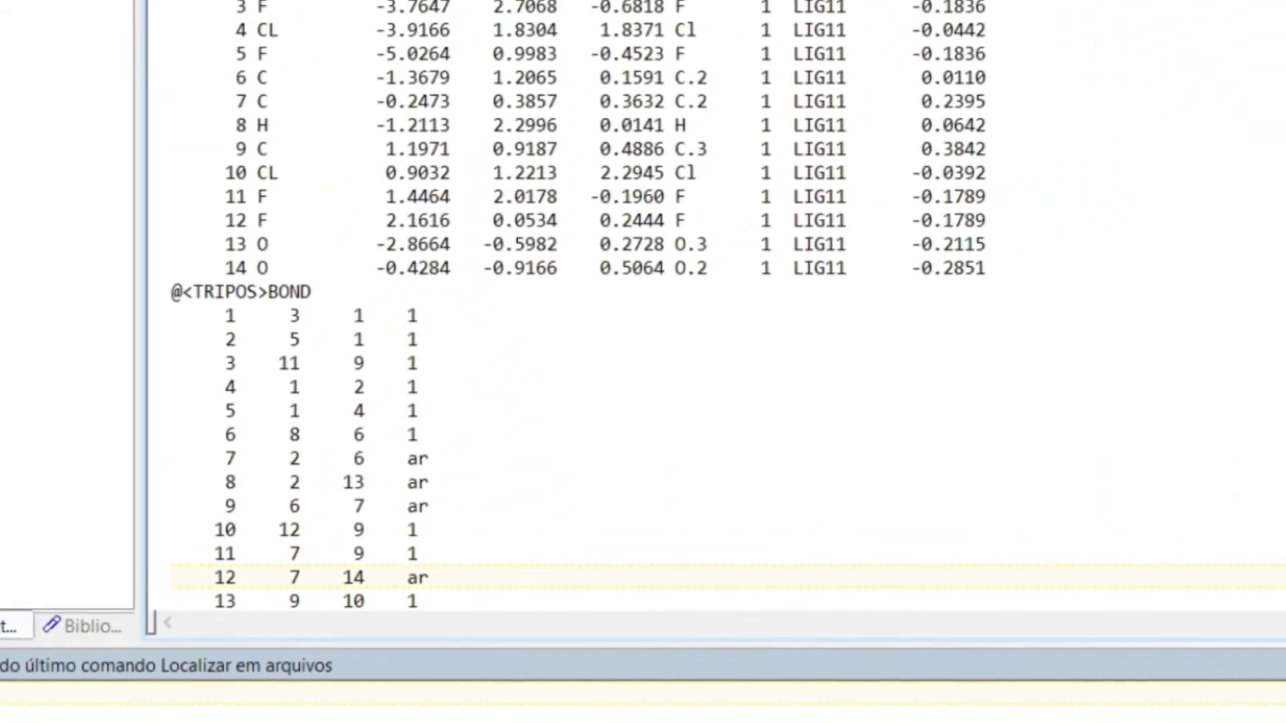
click(31, 47)
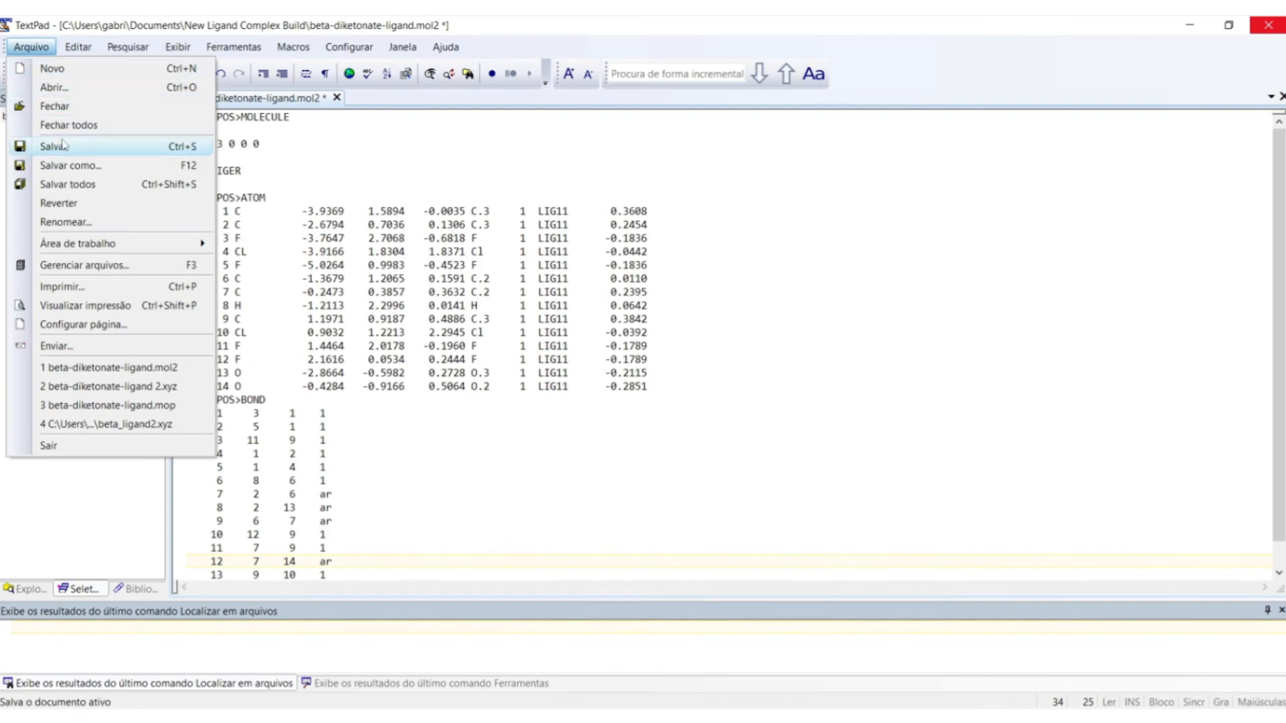
click(65, 144)
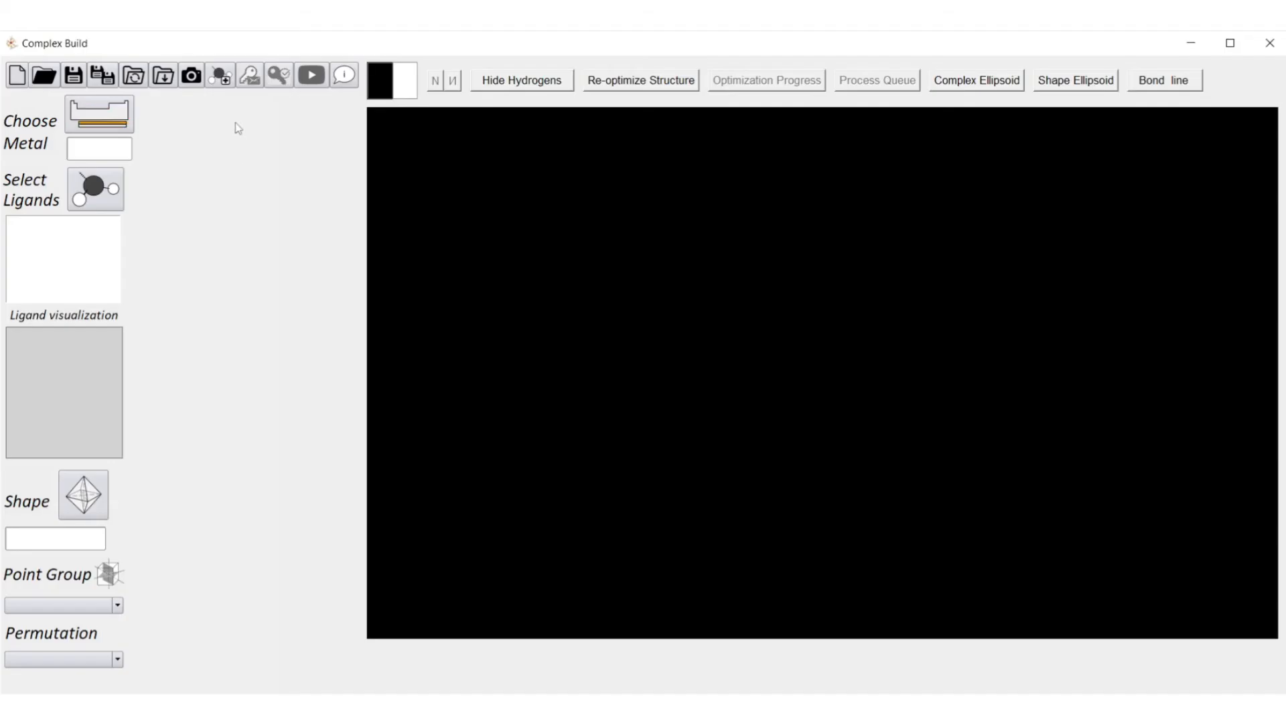
Reload the edited beta-diketonate-ligand.mol2 into a fresh add-ligand form.
click(221, 78)
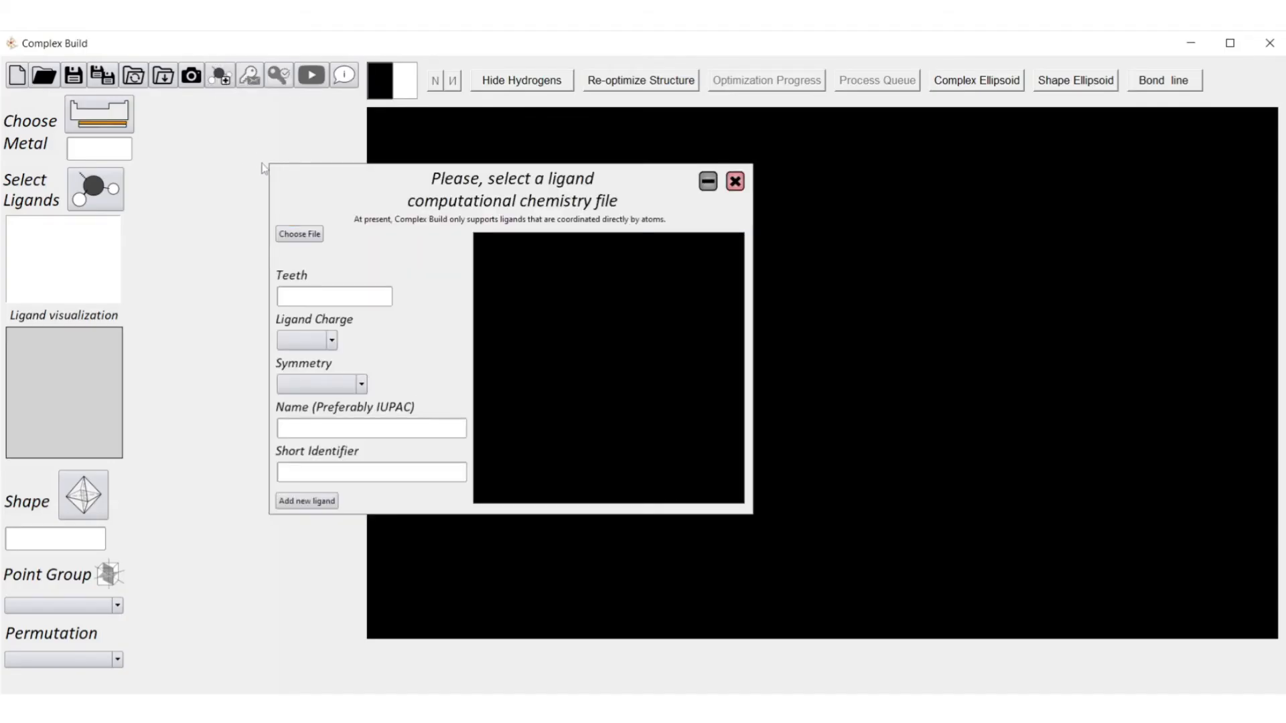
click(295, 233)
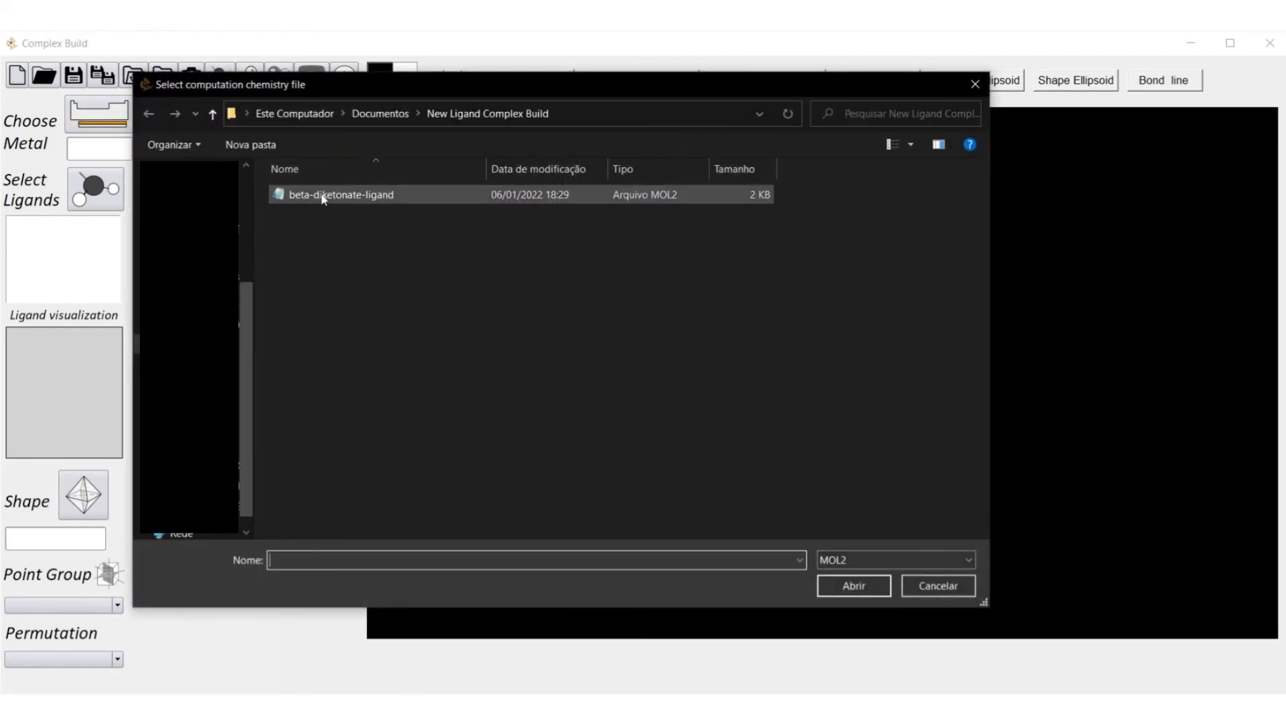
double_click(322, 201)
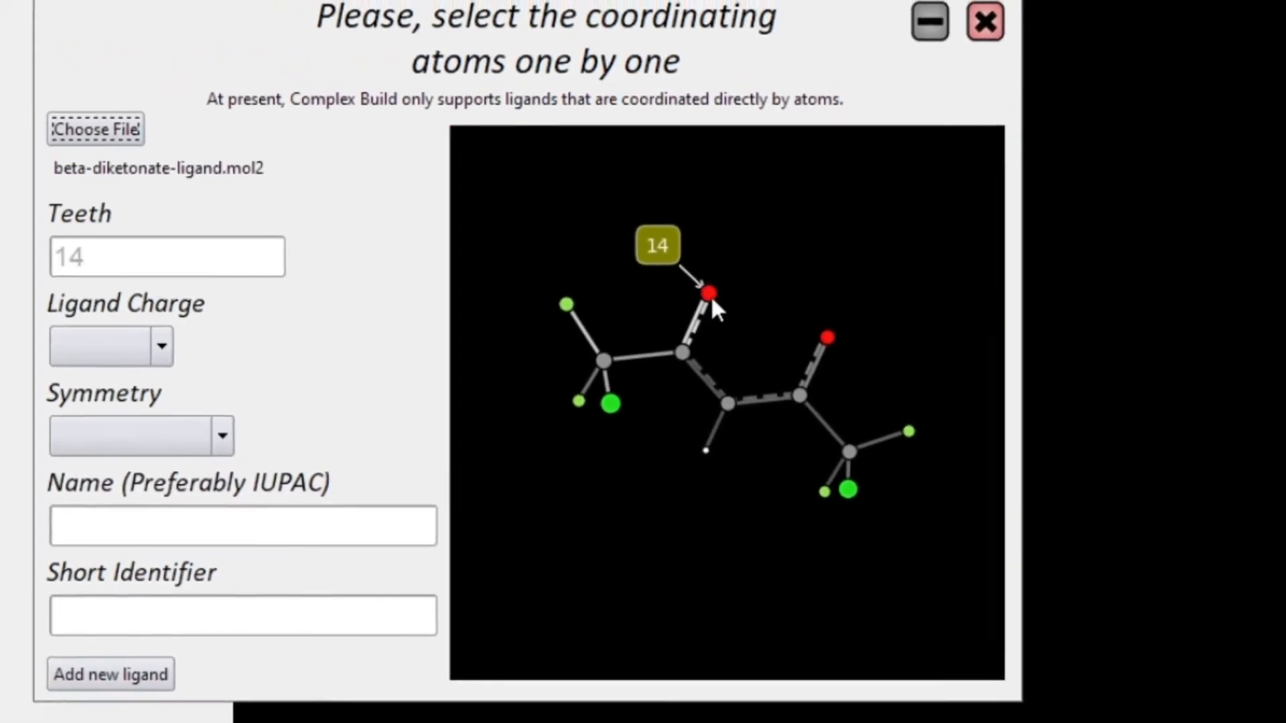
Keep only oxygens 13 and 14 as teeth, deselecting the tried carbons 7, 6 and 2.
click(710, 294)
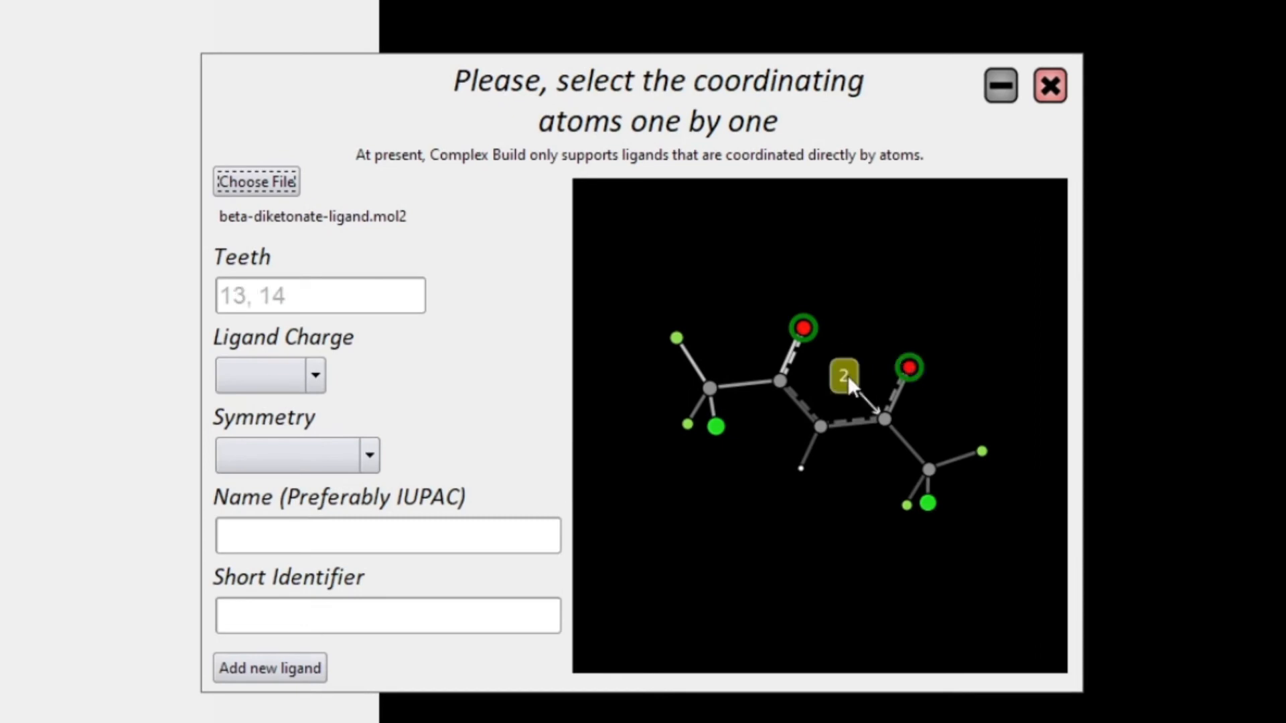
click(781, 390)
click(821, 426)
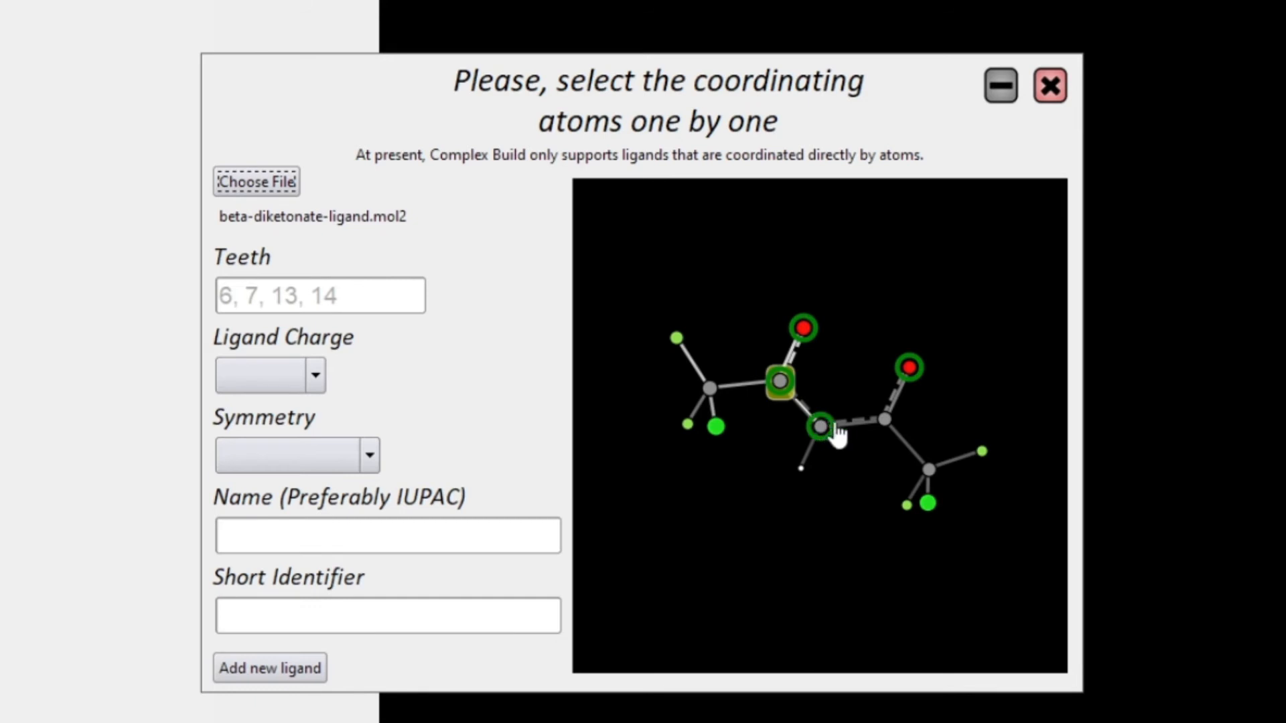
click(881, 421)
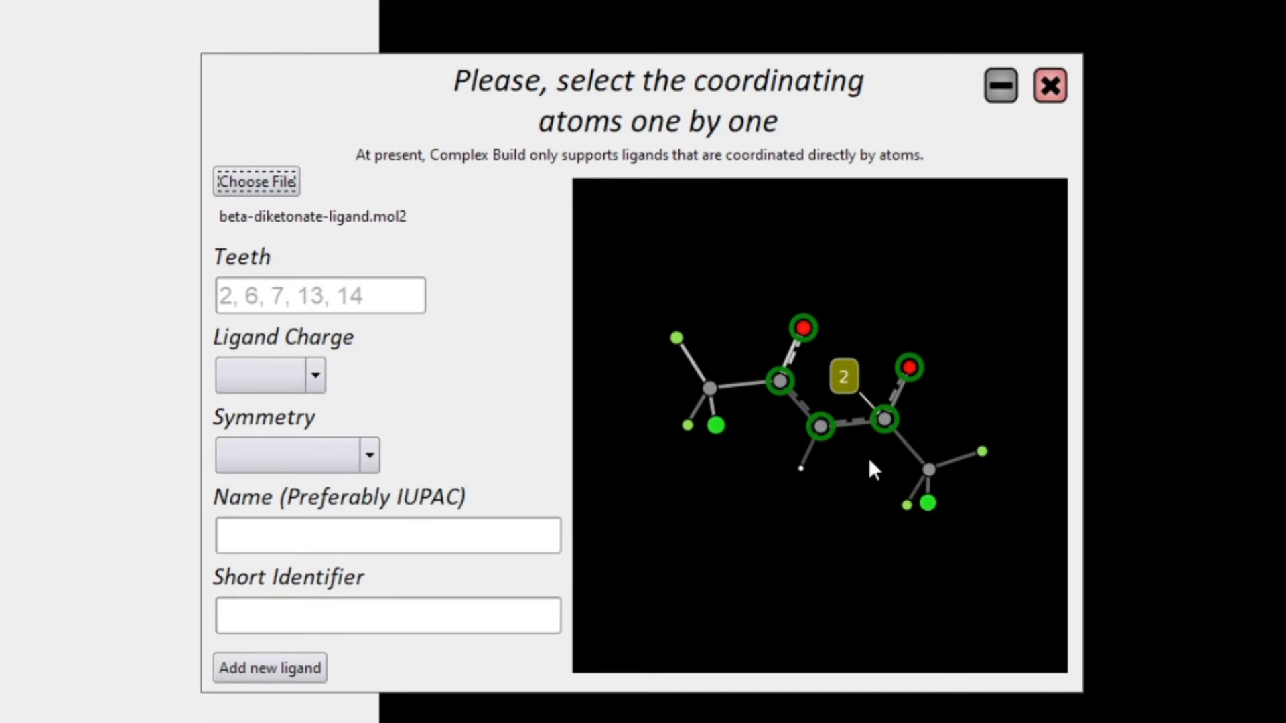
click(879, 422)
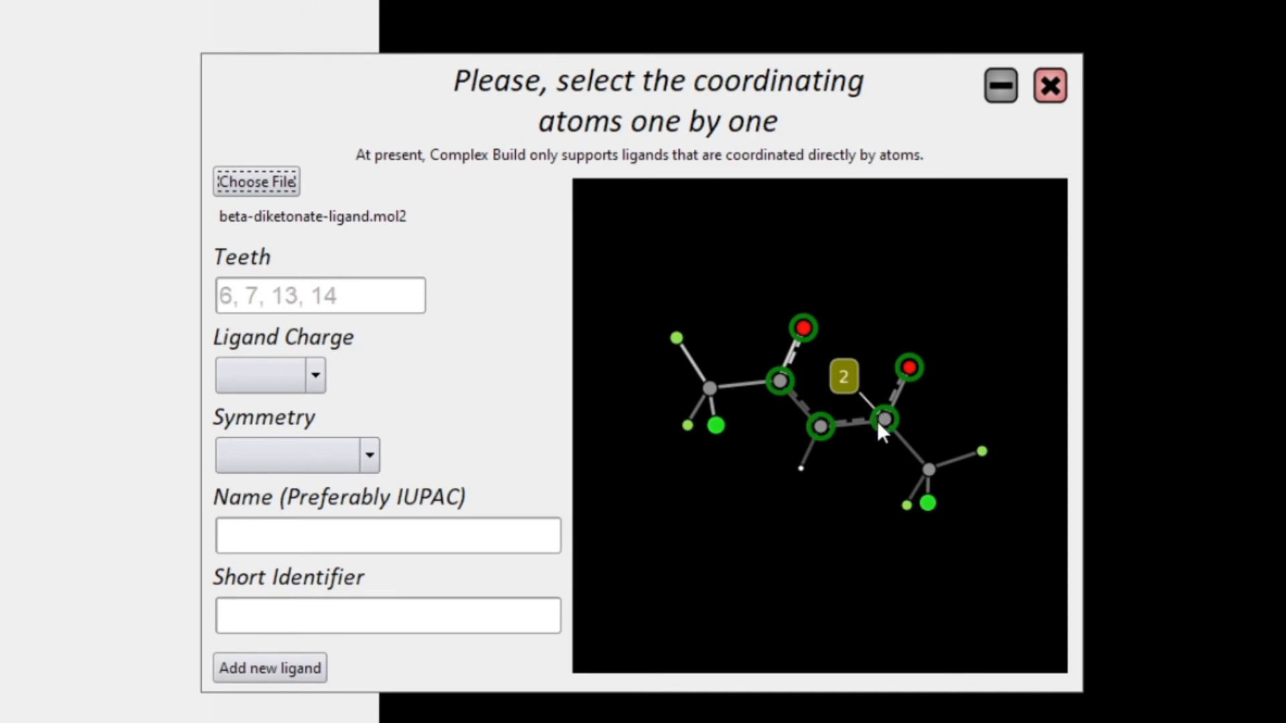
click(821, 428)
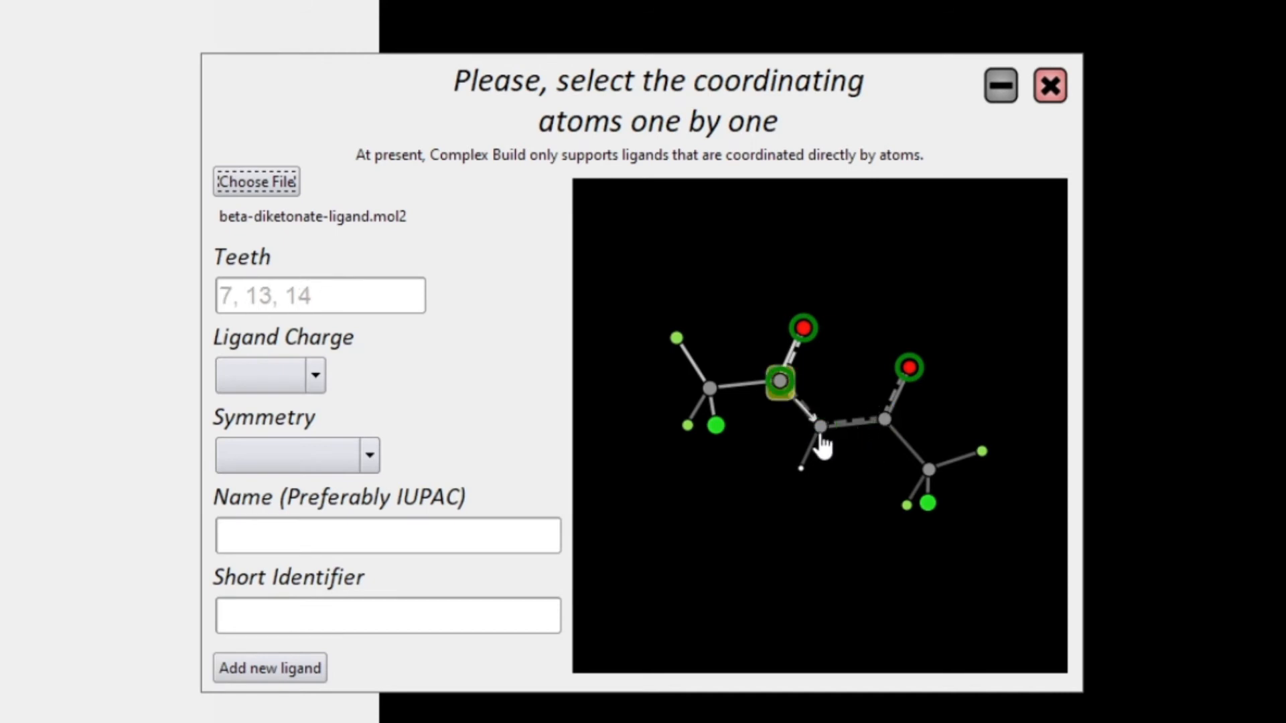
click(781, 382)
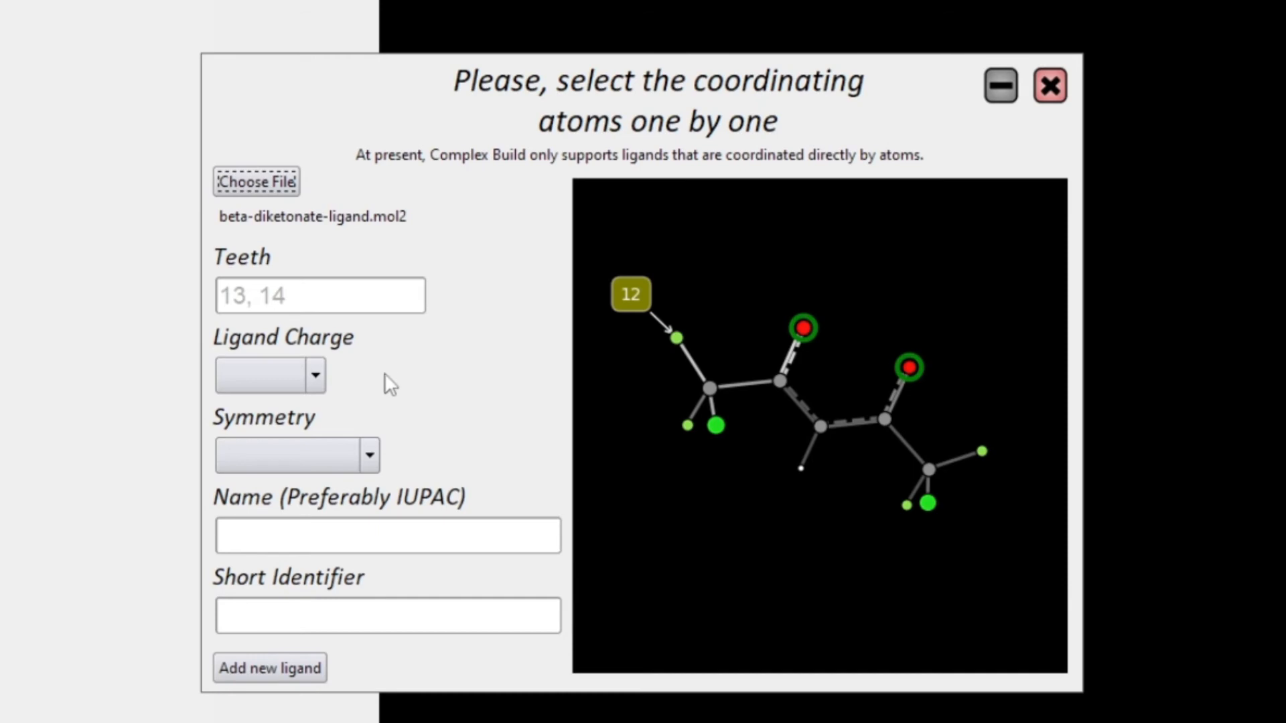
click(314, 376)
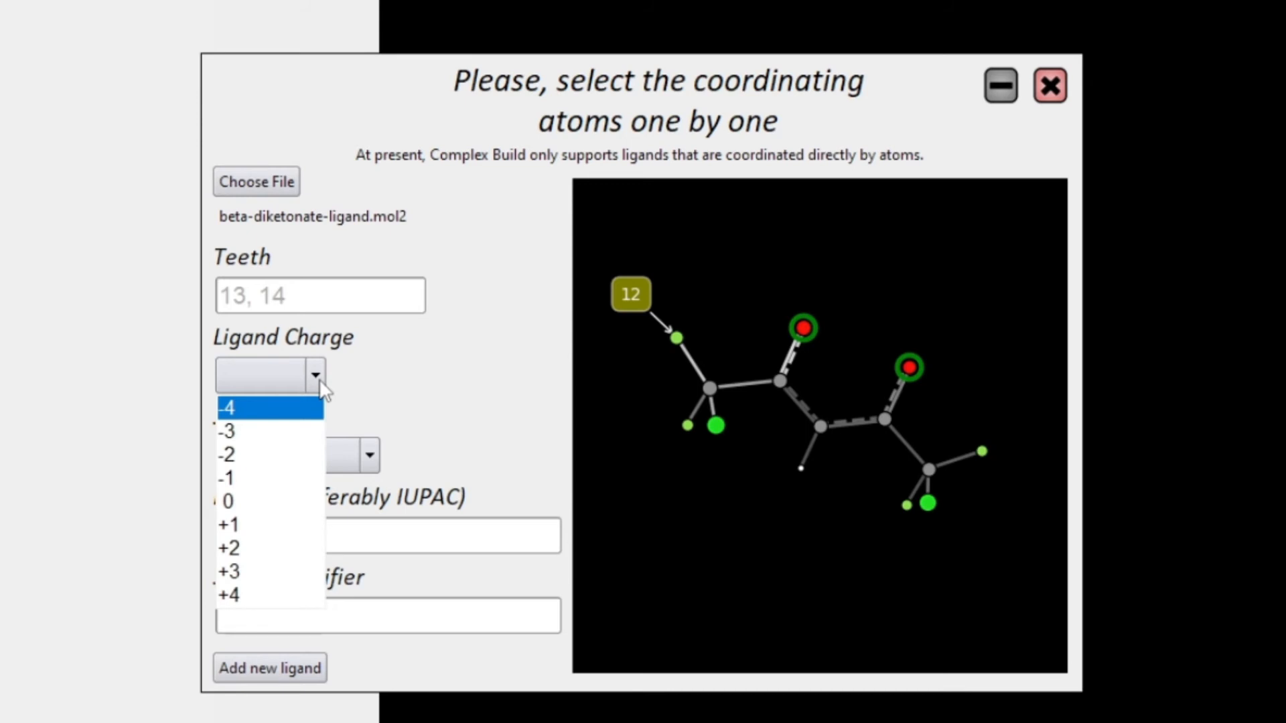
Set the ligand charge to -1 and its symmetry to AA.
click(315, 480)
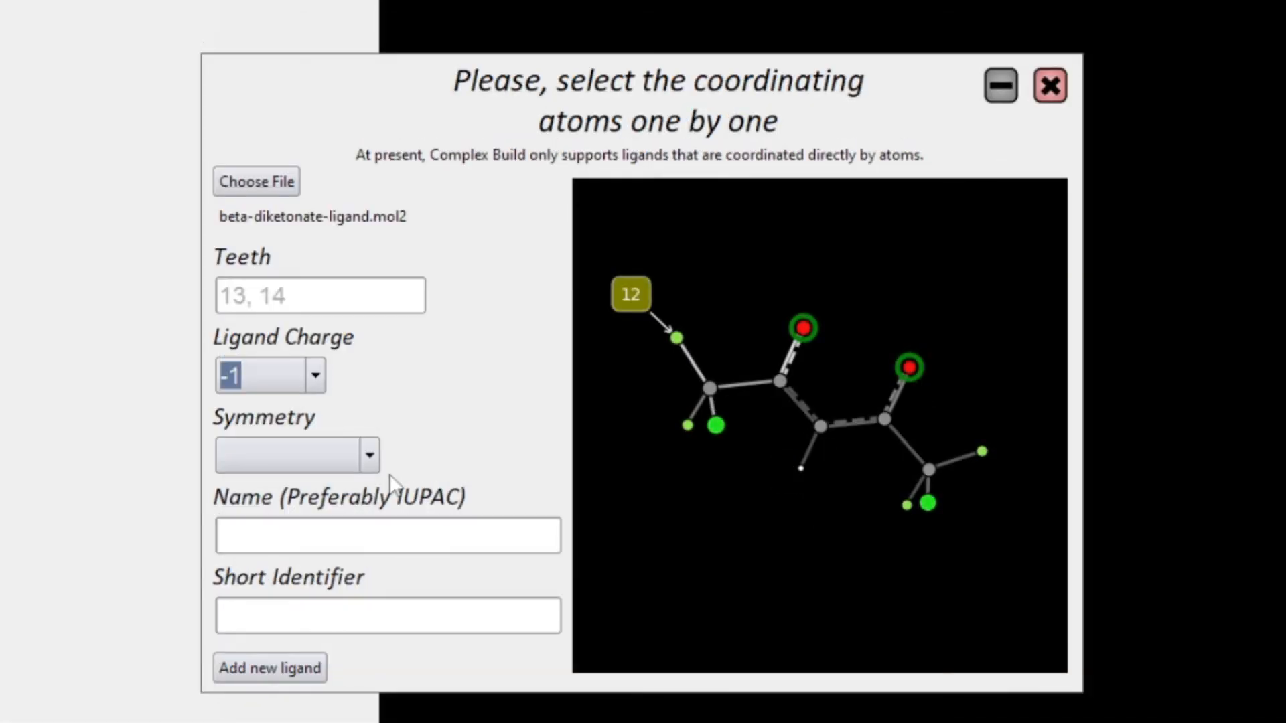
click(369, 455)
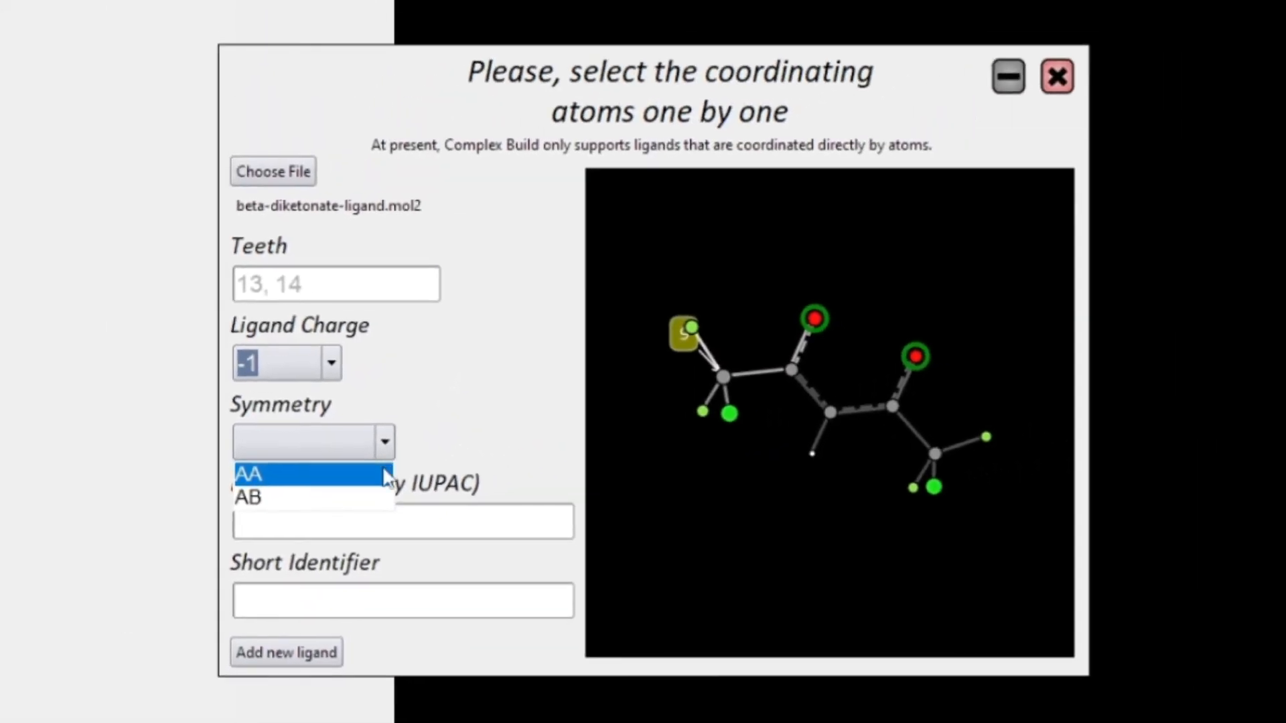
click(314, 475)
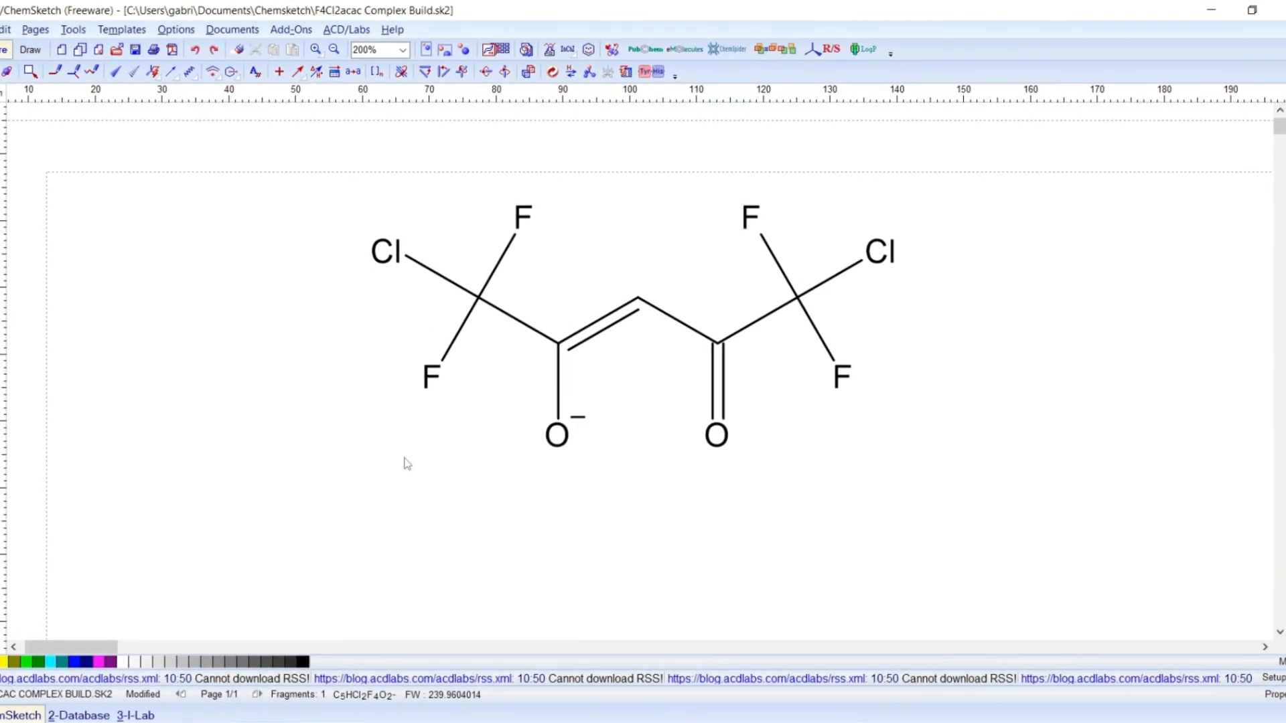
Generate the IUPAC name for the sketched dichloro-tetrafluoro diketonate in ChemSketch.
click(73, 29)
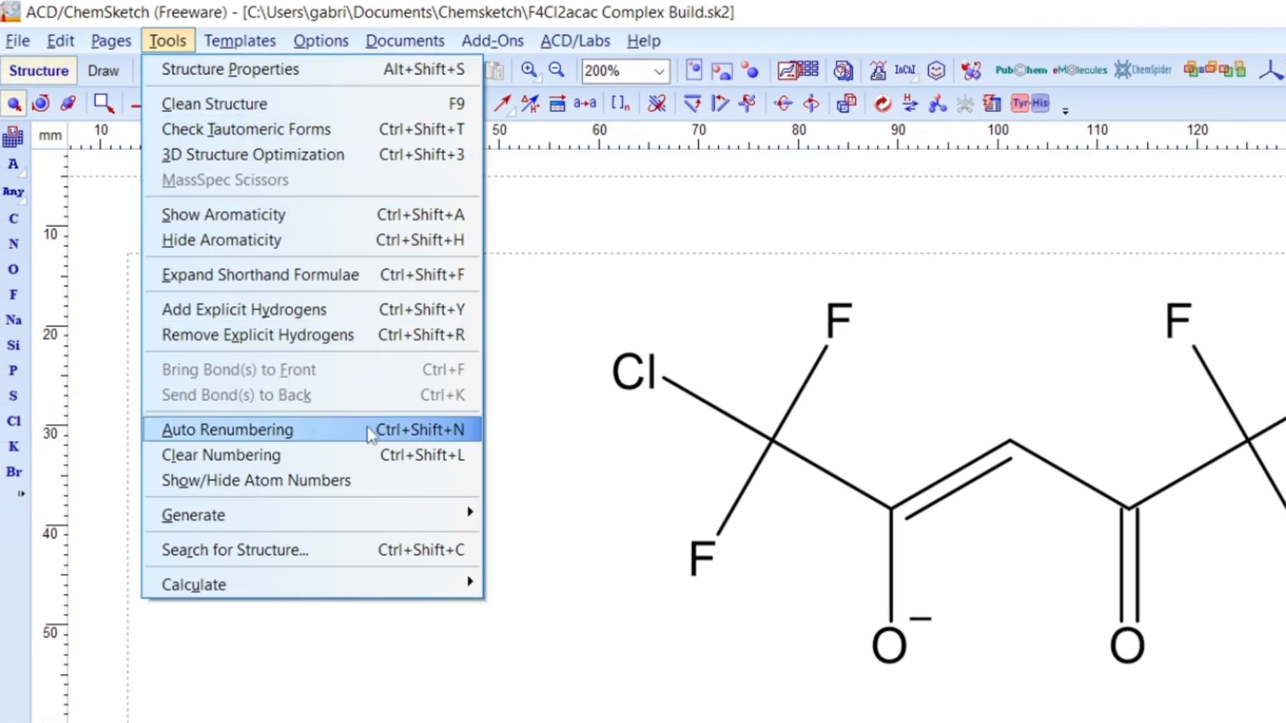
mouse_move(423, 518)
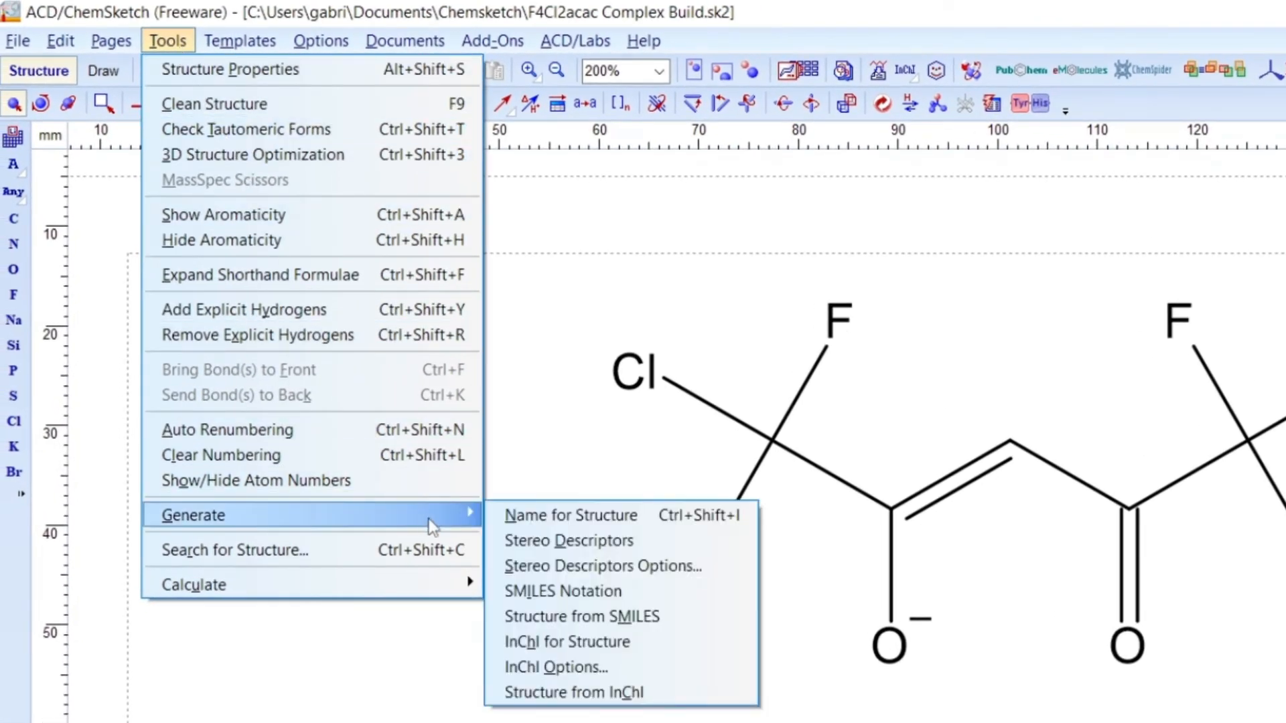
click(512, 516)
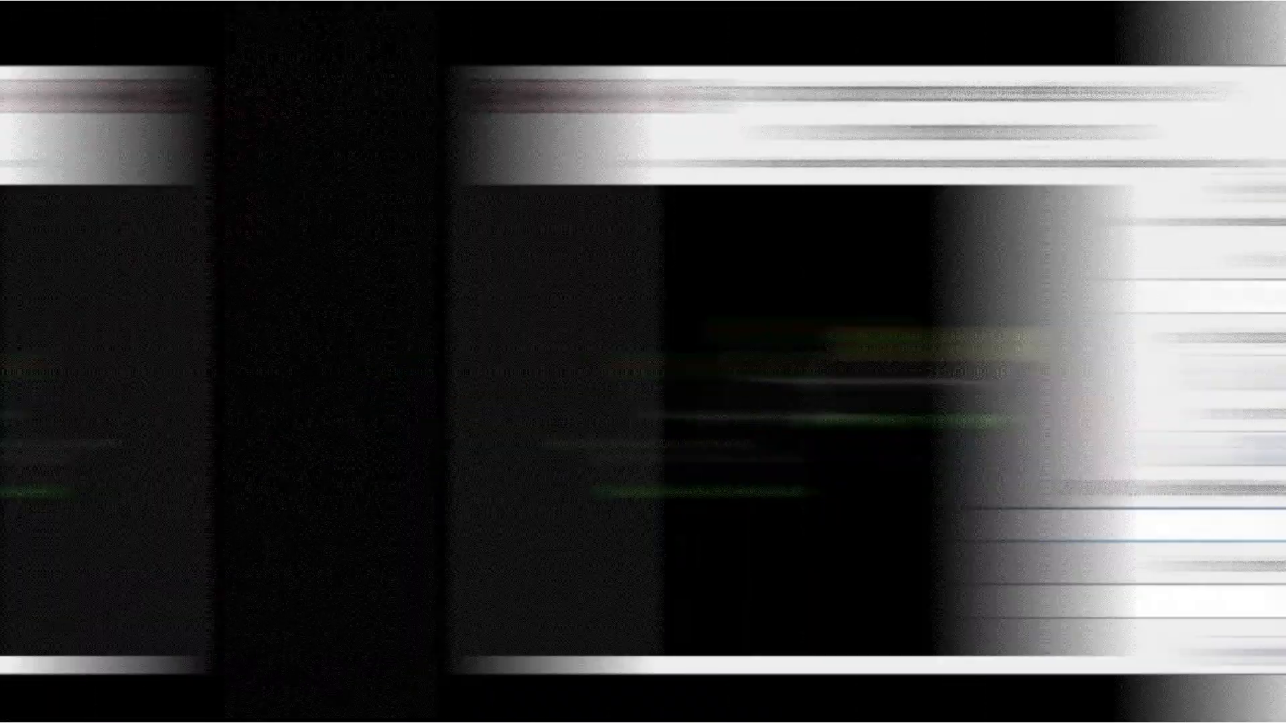
Paste the IUPAC name, enter short identifier F4Cl2acac, and add the ligand to the database.
key(ctrl+v)
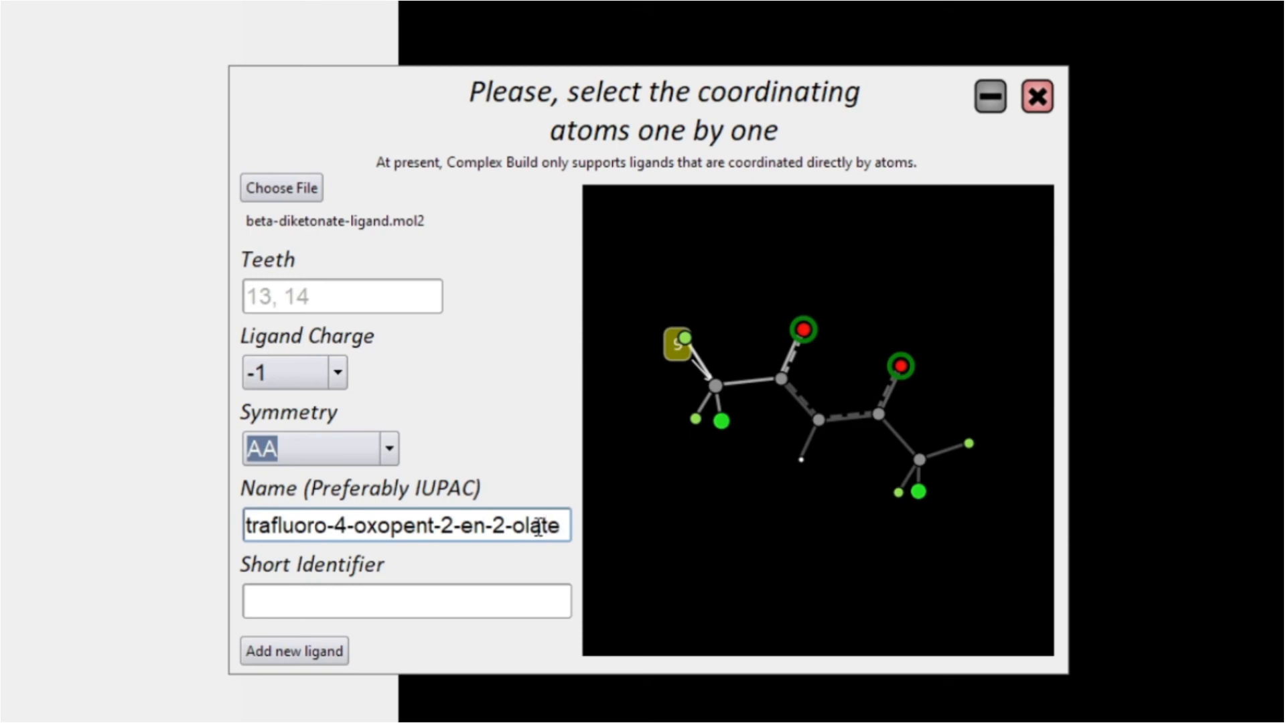
key(Left)
key(Left)
key(Left)
key(Left)
key(Left)
key(Left)
key(Left)
key(Left)
key(Left)
key(Left)
key(Left)
key(Left)
key(Left)
key(Left)
key(Left)
key(Left)
key(Left)
key(Left)
key(Left)
key(Left)
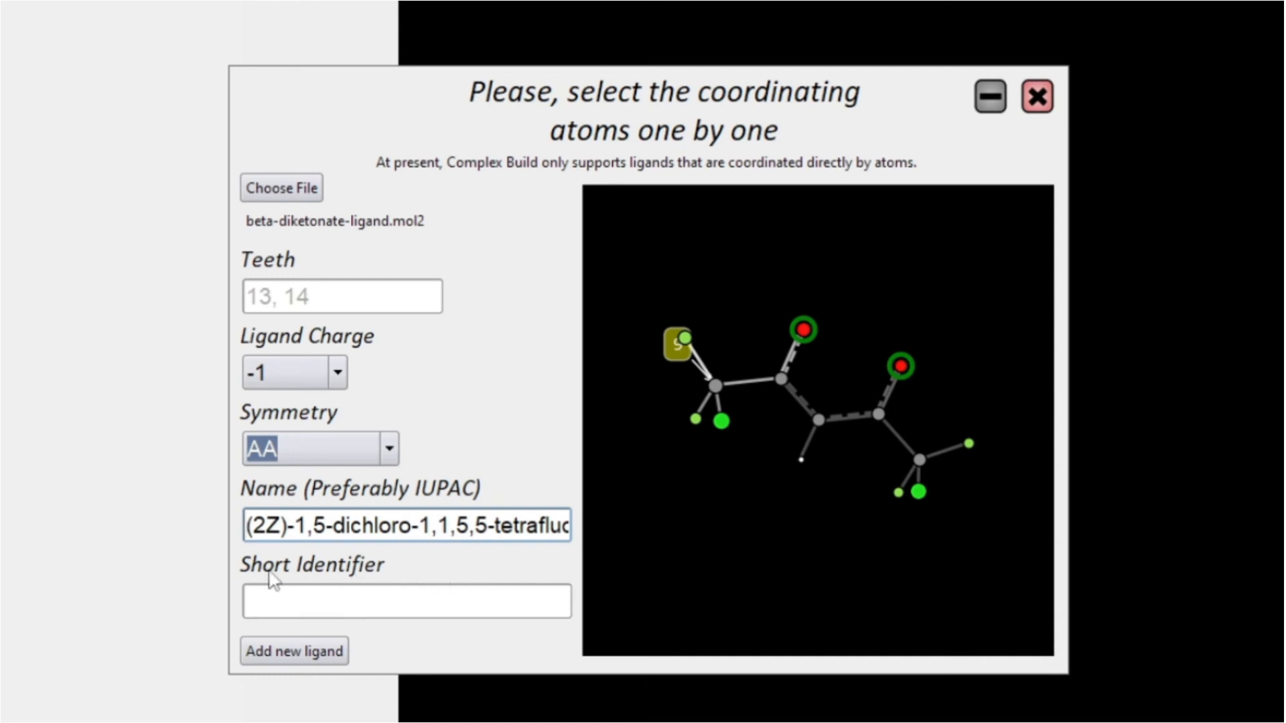
click(389, 592)
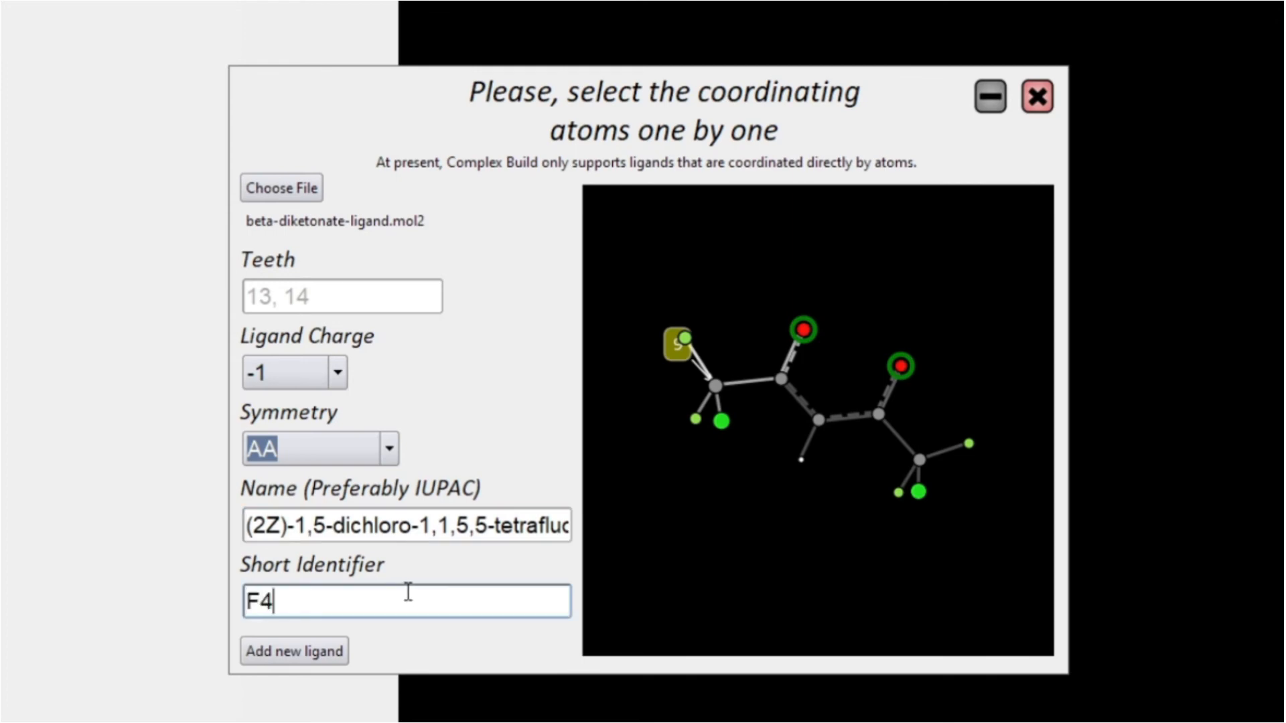
text(F4Cl2acac)
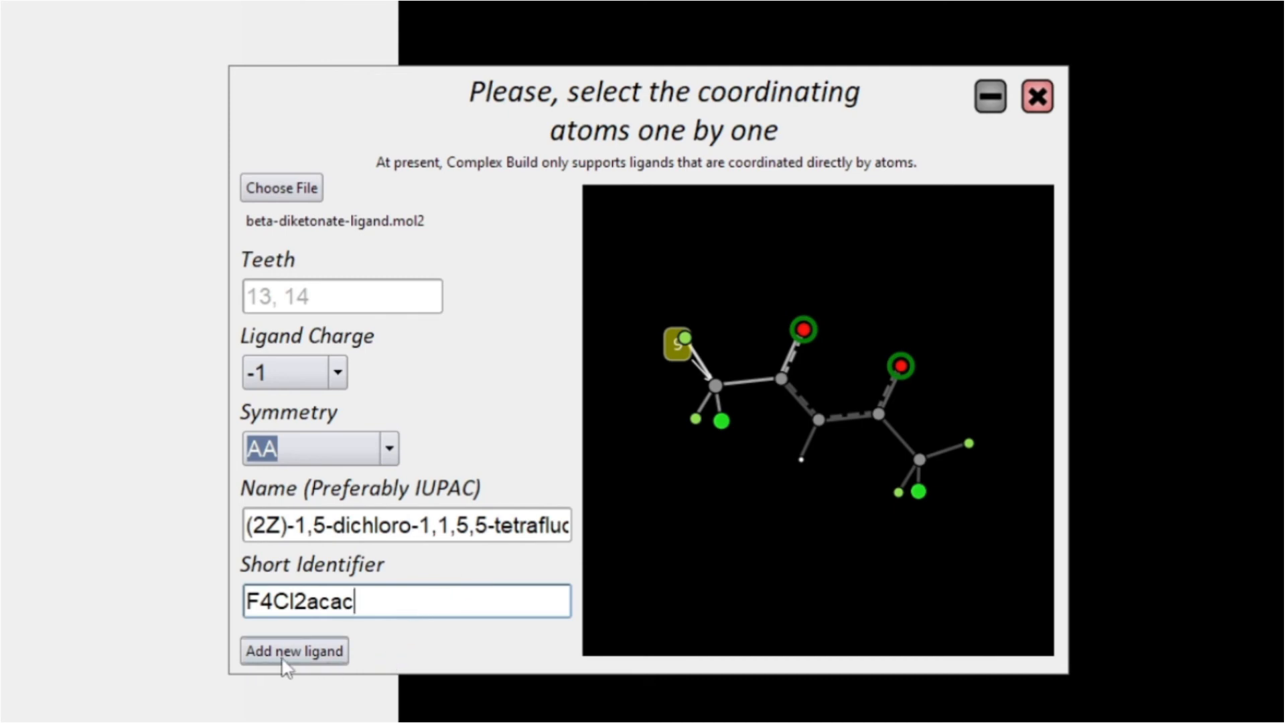
click(305, 652)
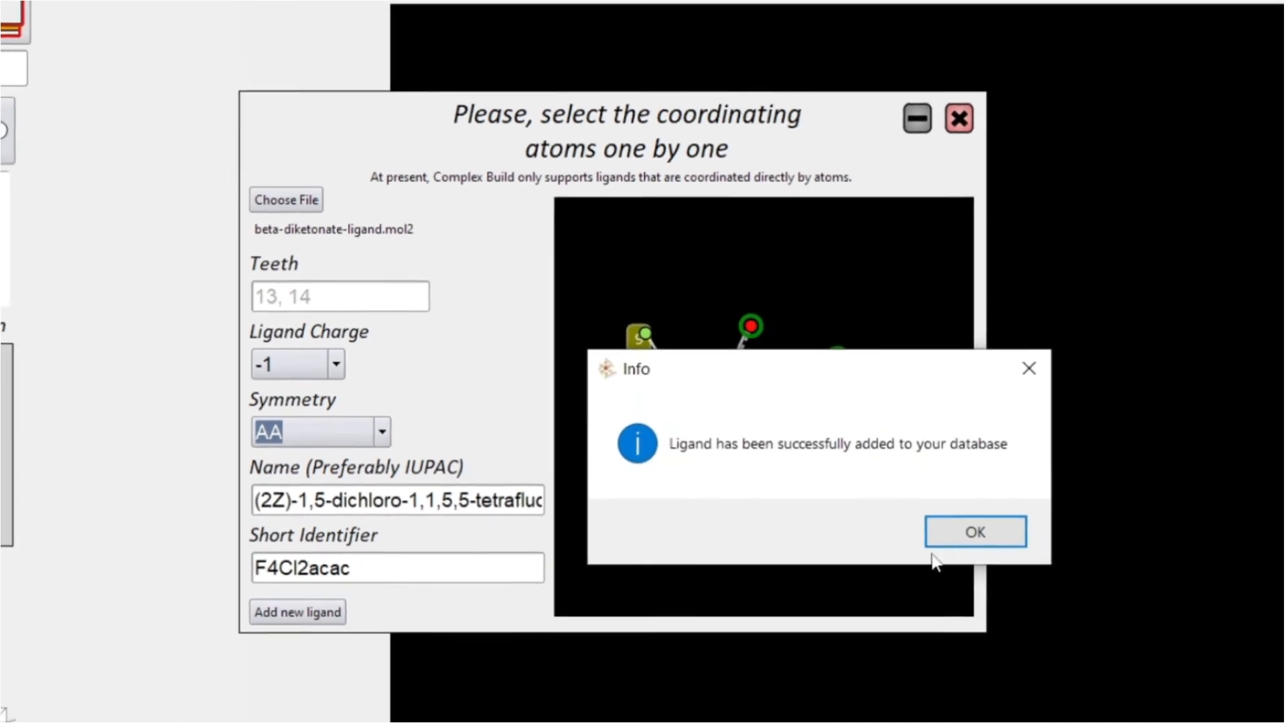
click(958, 536)
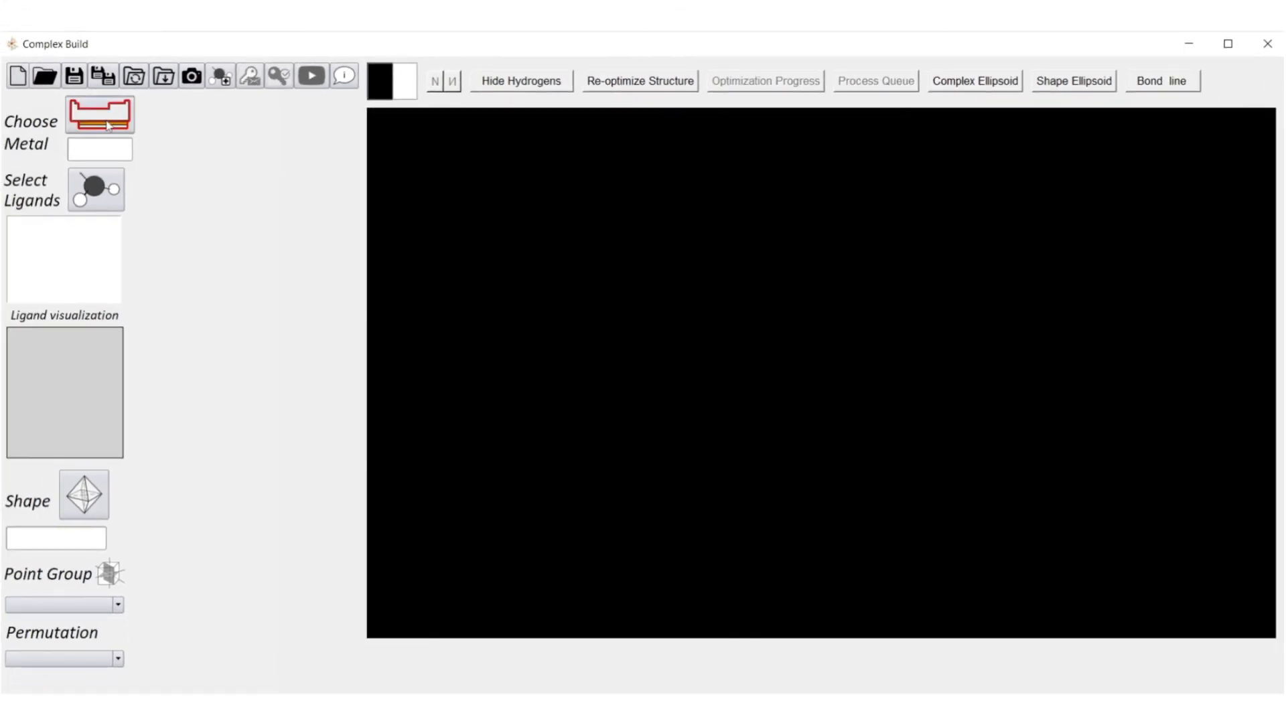
Set the central metal to europium with oxidation state +3.
click(108, 125)
click(620, 539)
click(553, 225)
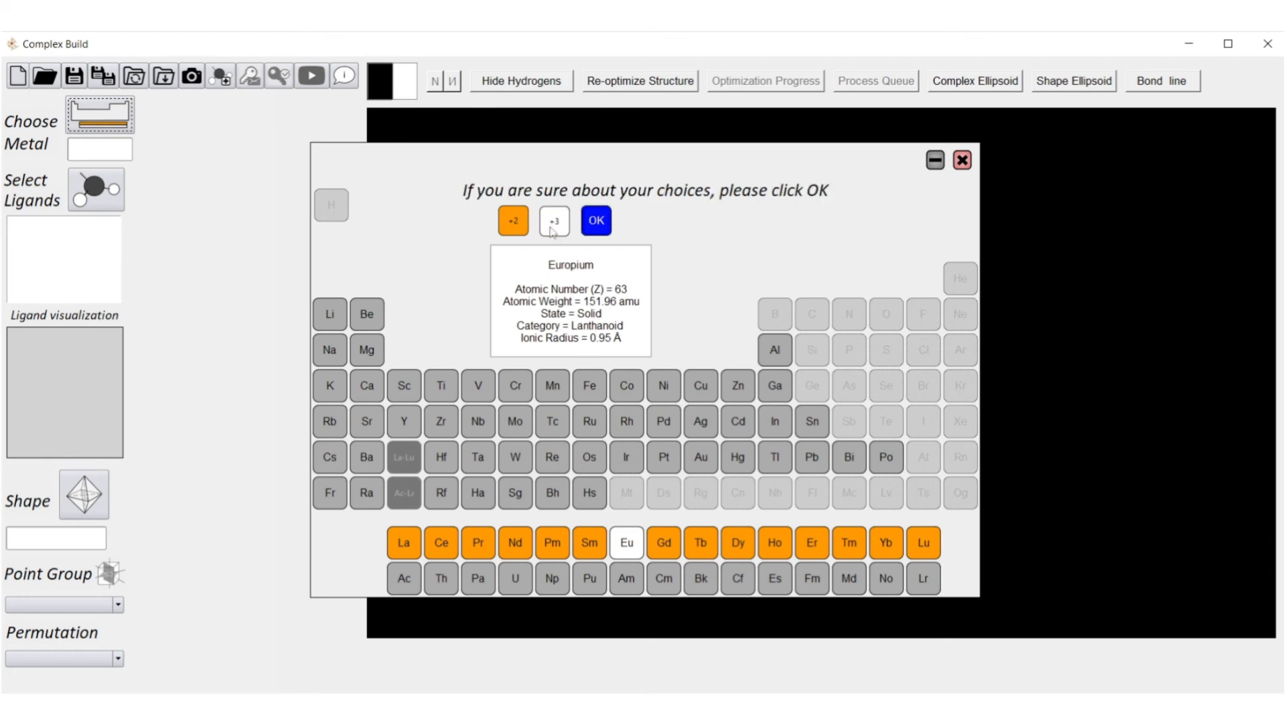
click(596, 220)
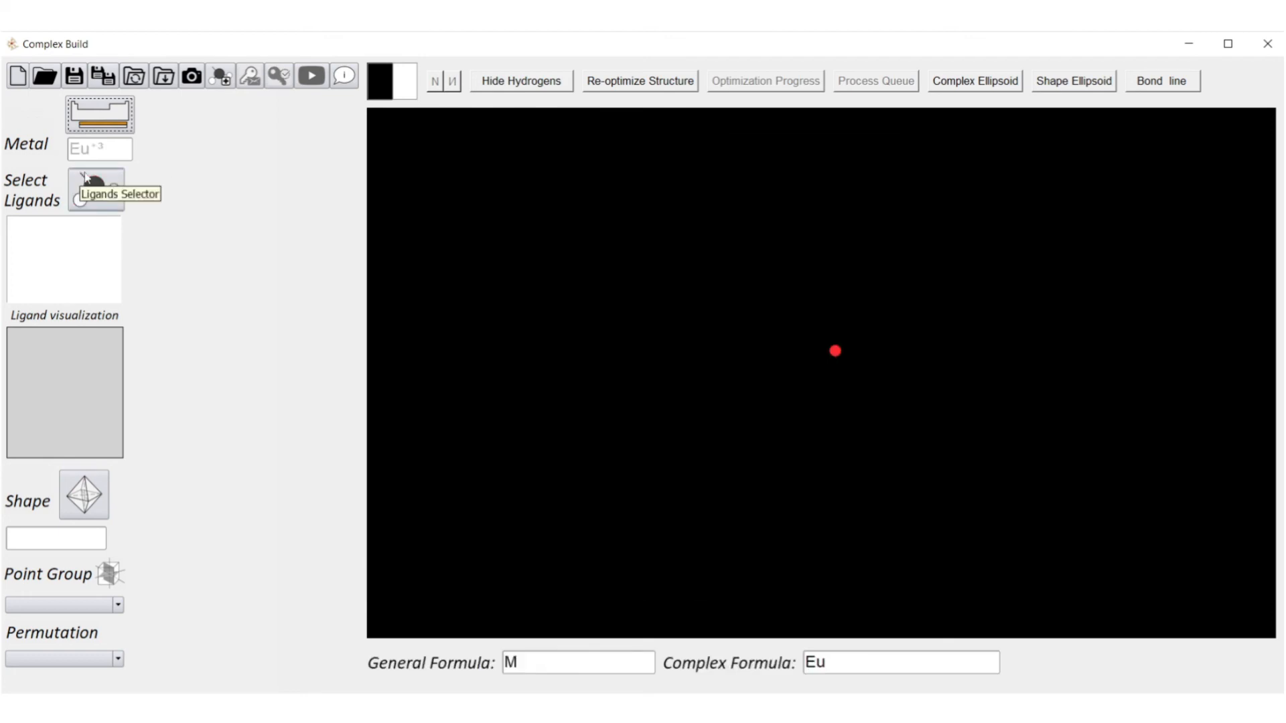
Filter the ligand list to bidentate, search for F4Cl2acac, and preview it.
click(85, 176)
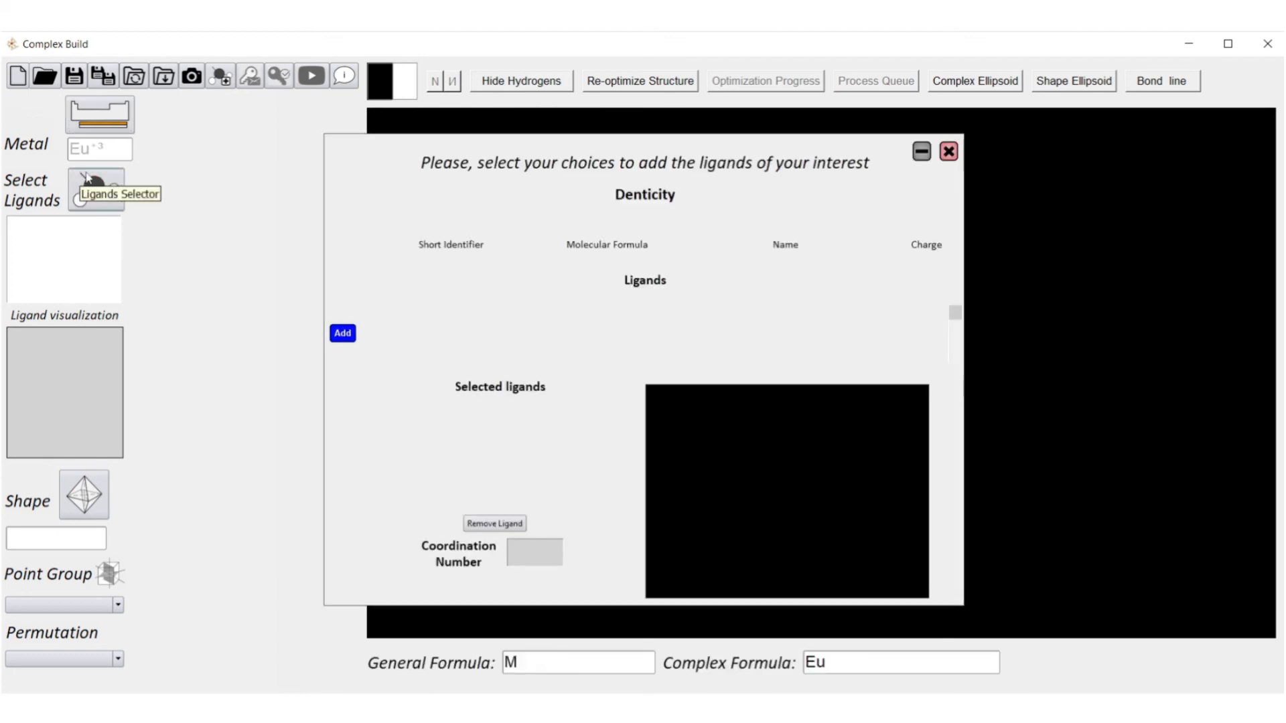
click(586, 221)
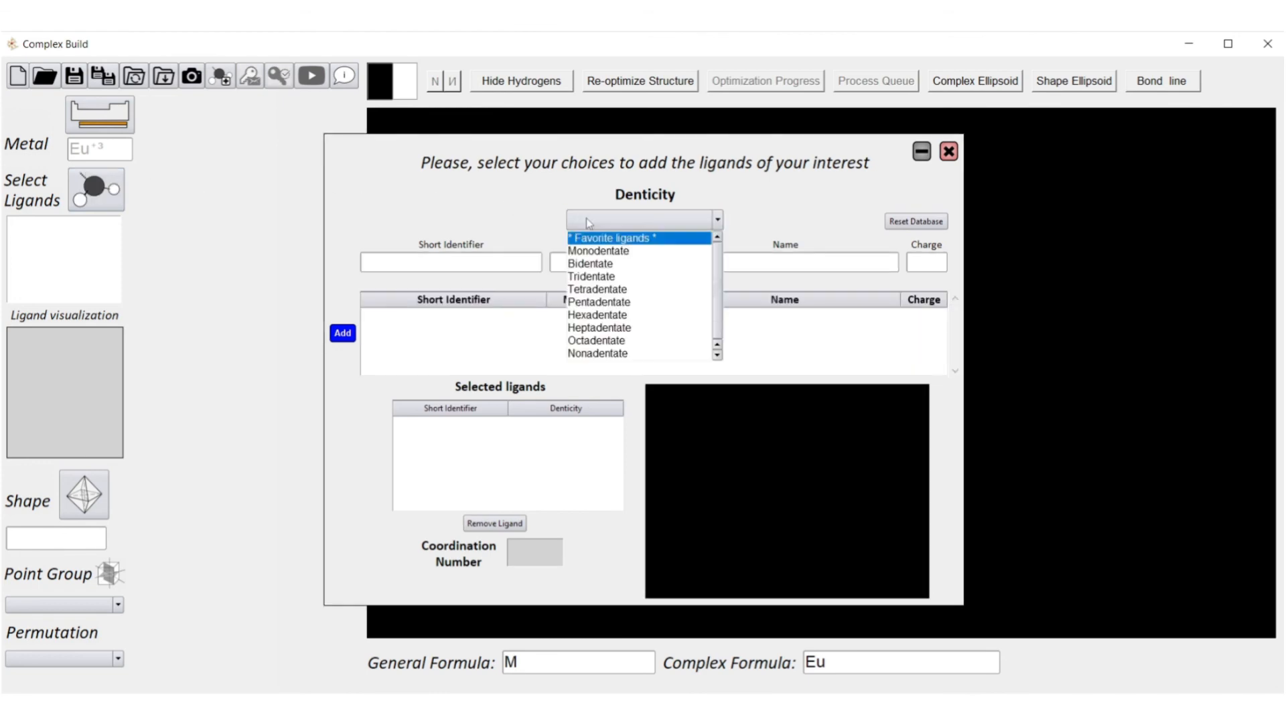
click(596, 263)
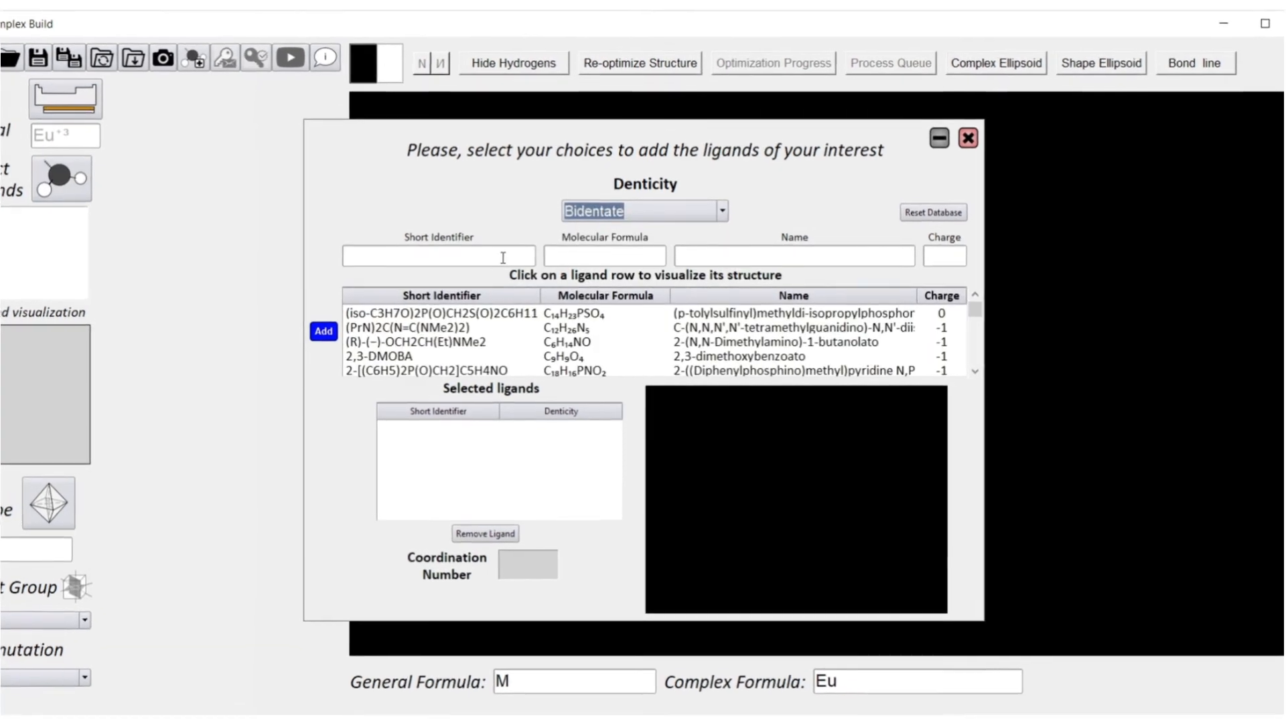
click(511, 261)
text(F)
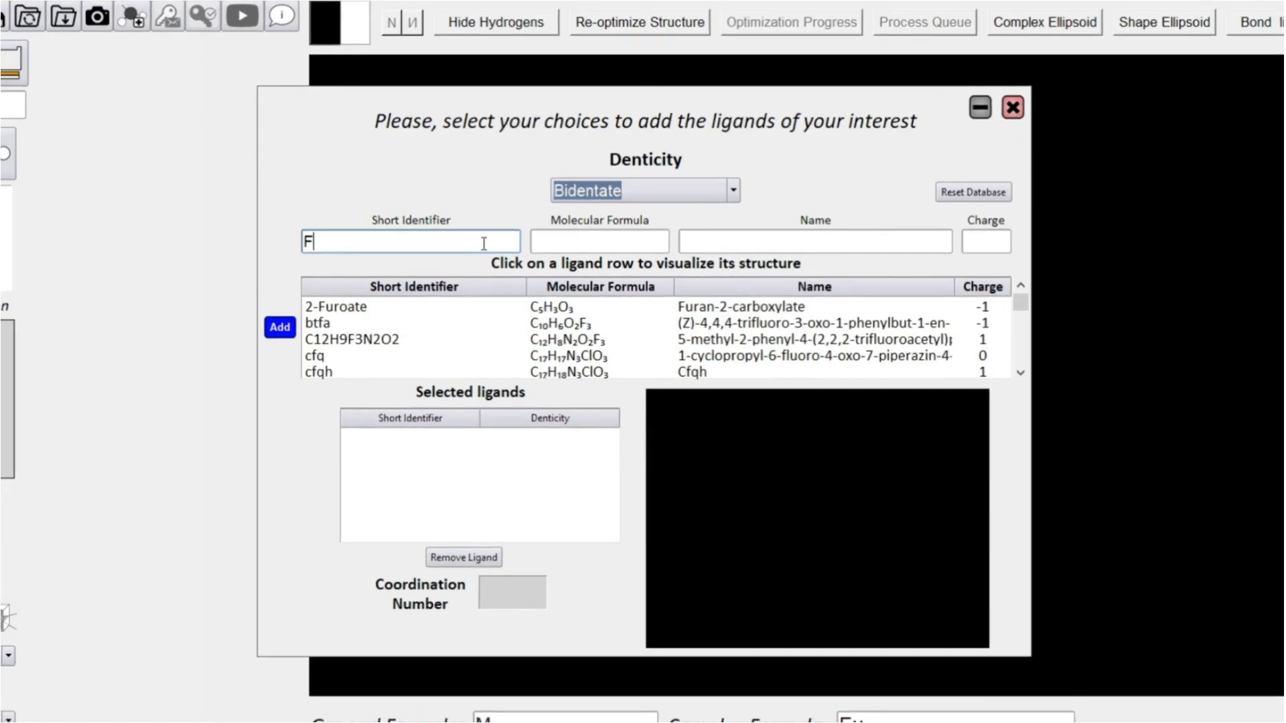
text(4C)
text(l2)
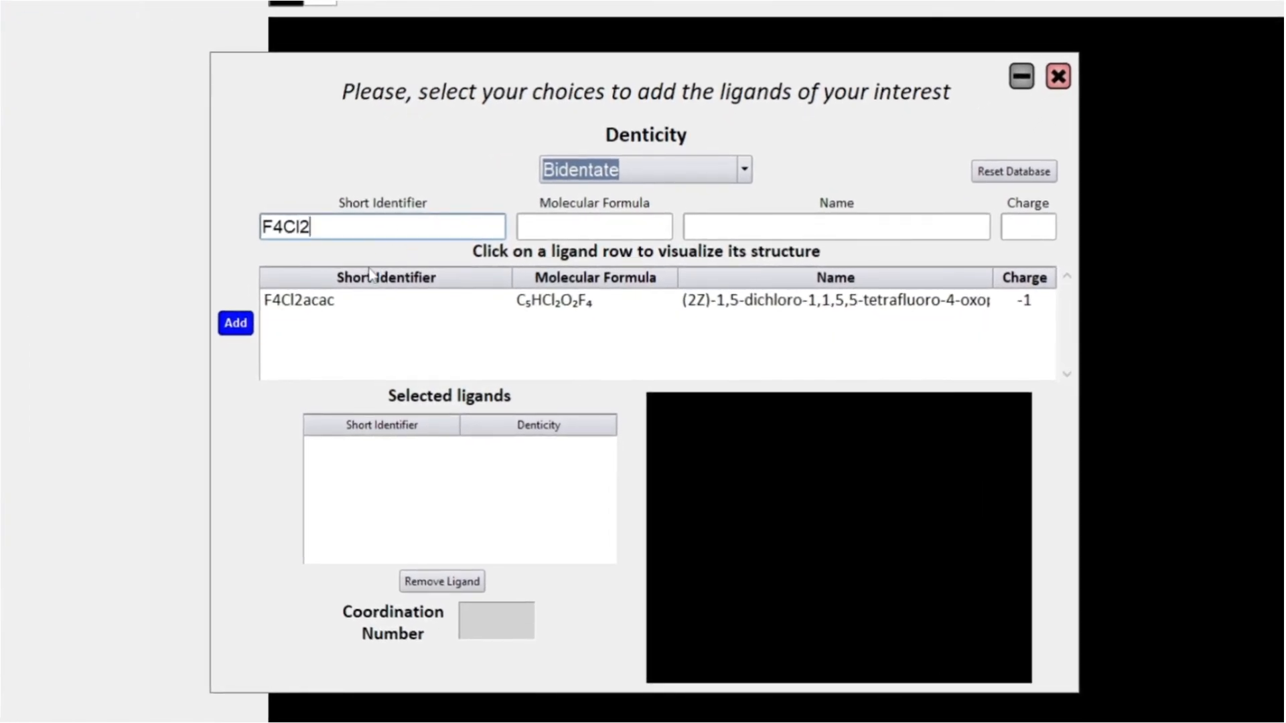
text(acac)
click(316, 305)
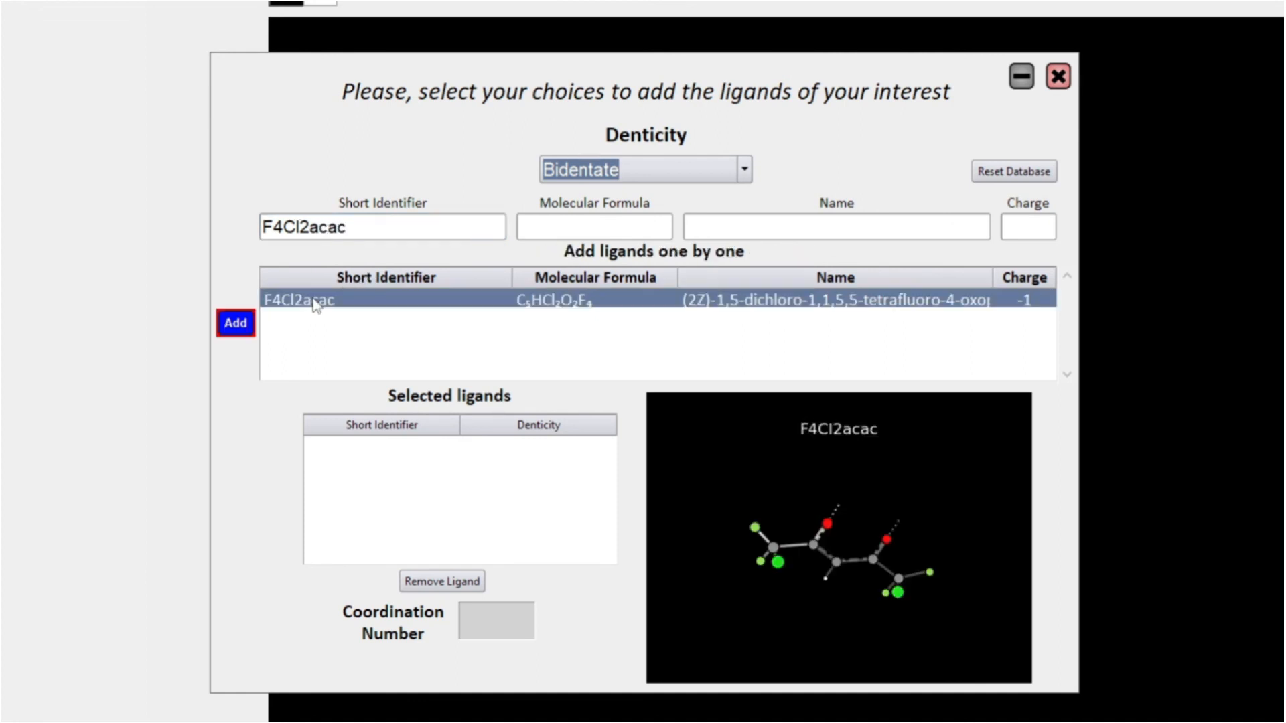
drag(825, 485, 841, 649)
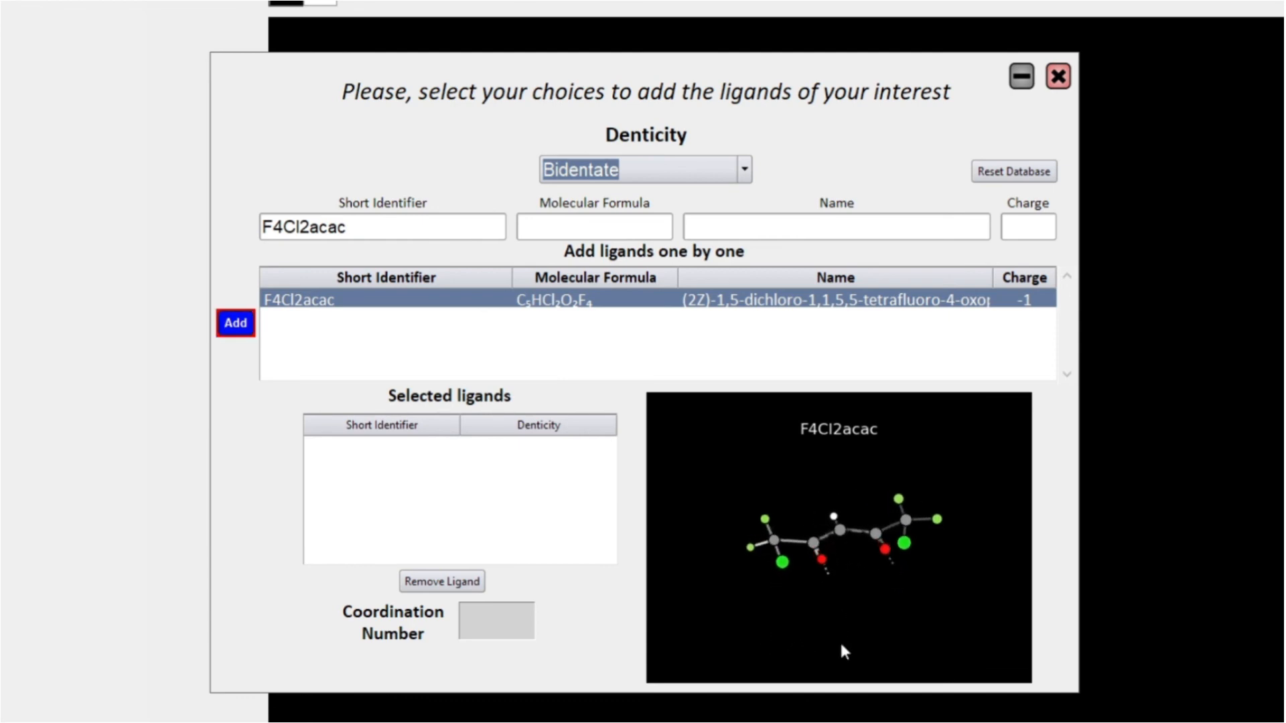
Add the F4Cl2acac ligand three times and confirm the ligand selection.
click(235, 323)
click(235, 322)
click(235, 323)
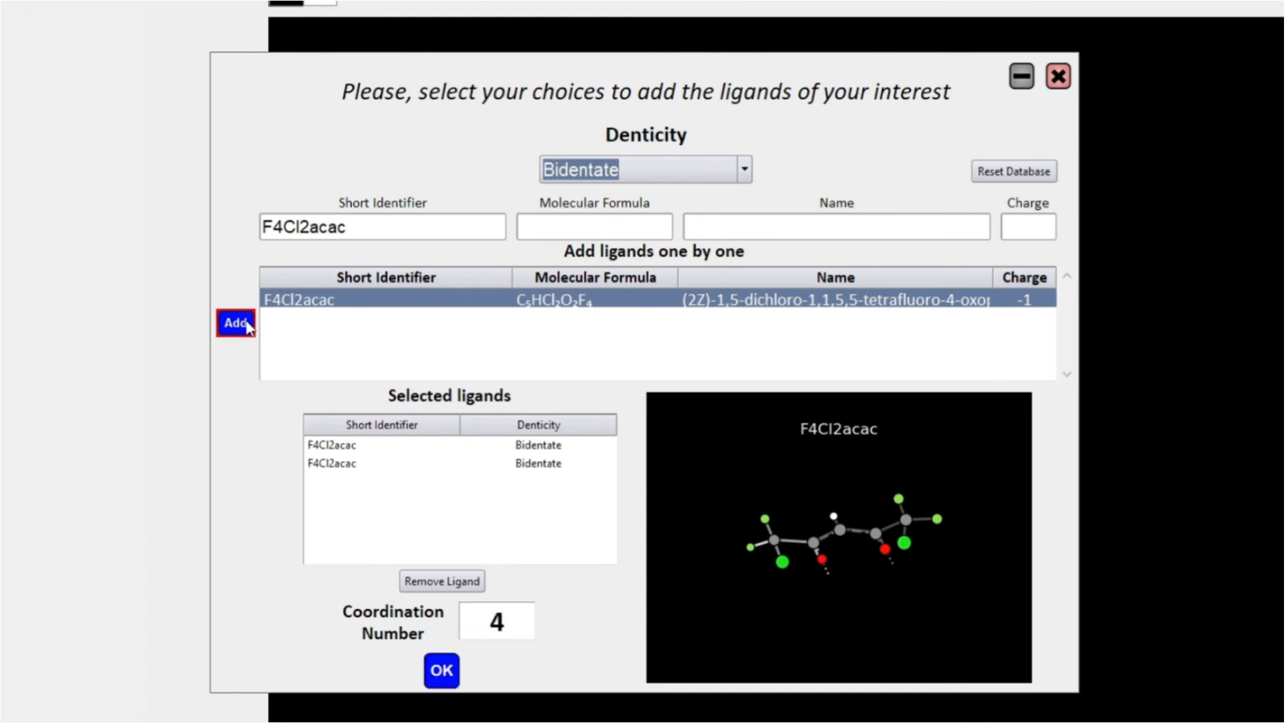
click(441, 670)
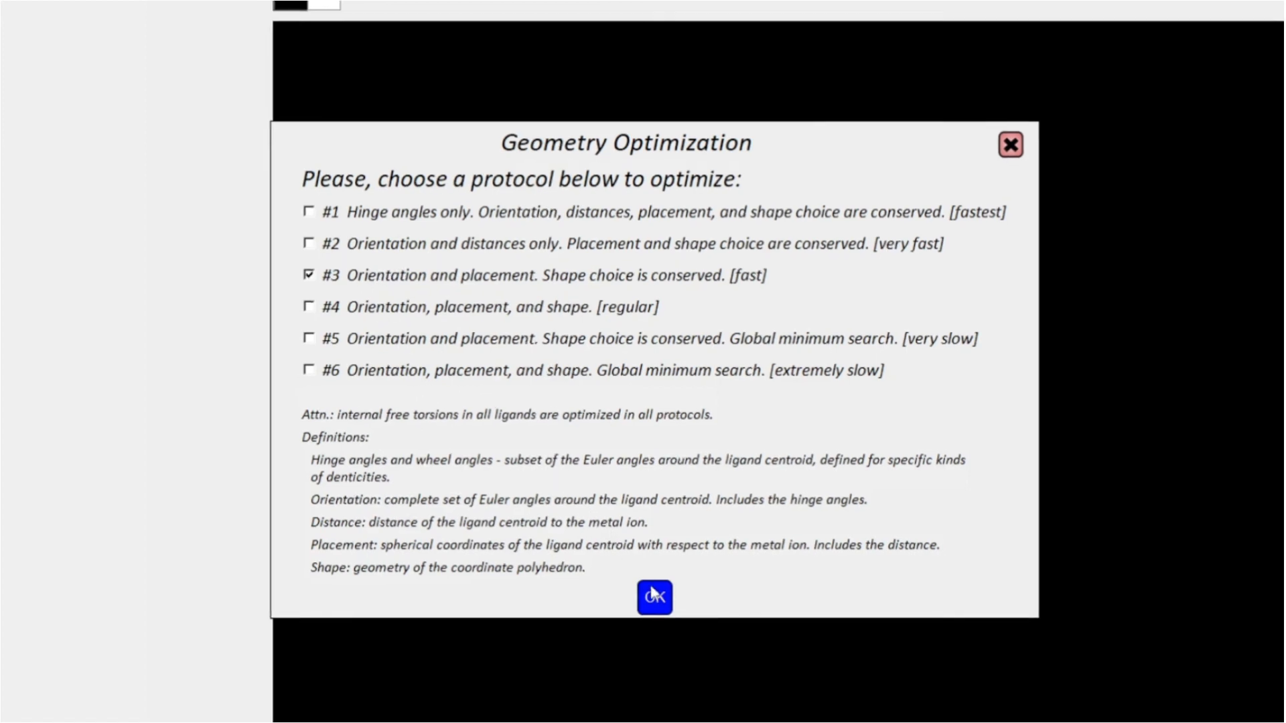
Accept optimization protocol #3 and choose the octahedral OC-6 coordination shape.
click(651, 549)
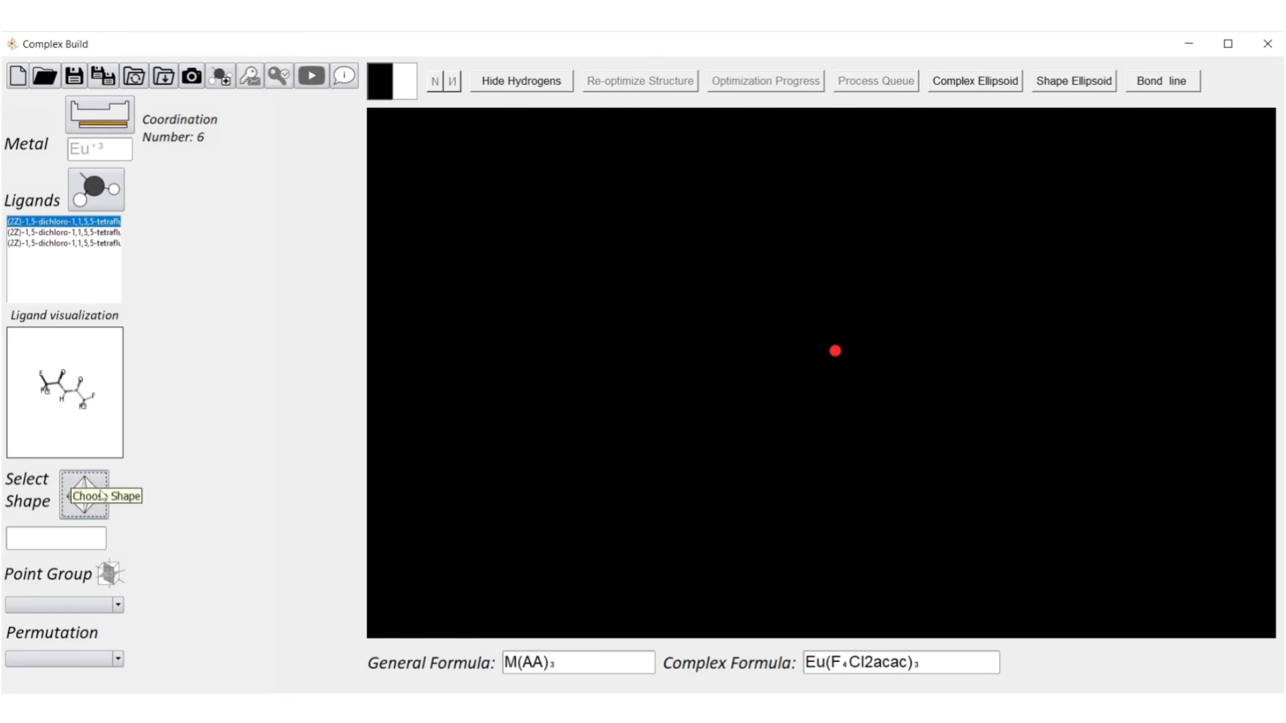
click(86, 494)
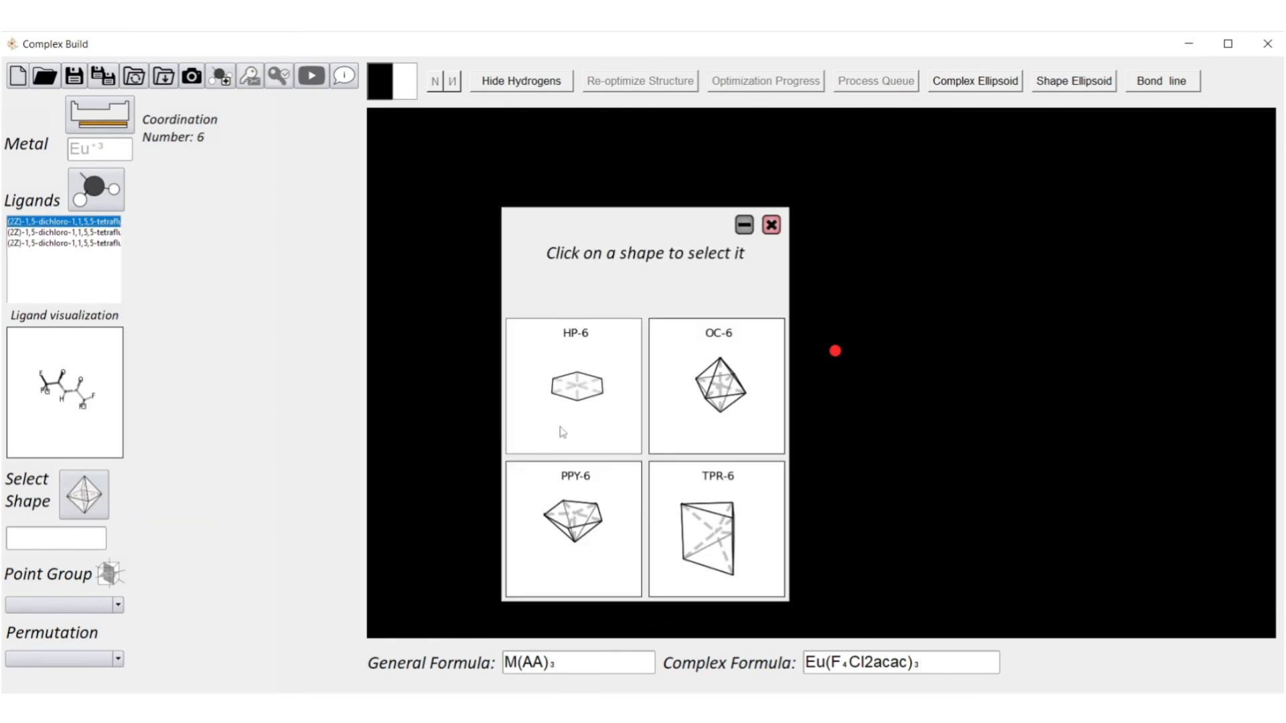
click(673, 412)
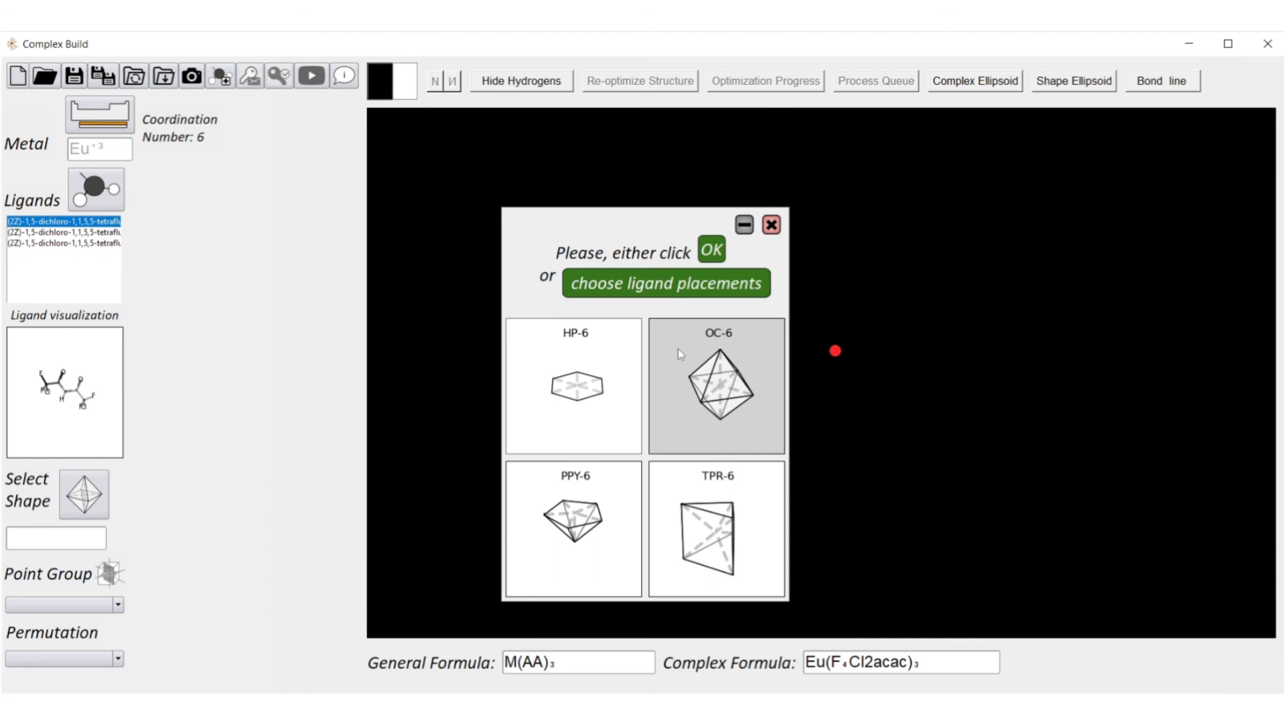
click(705, 253)
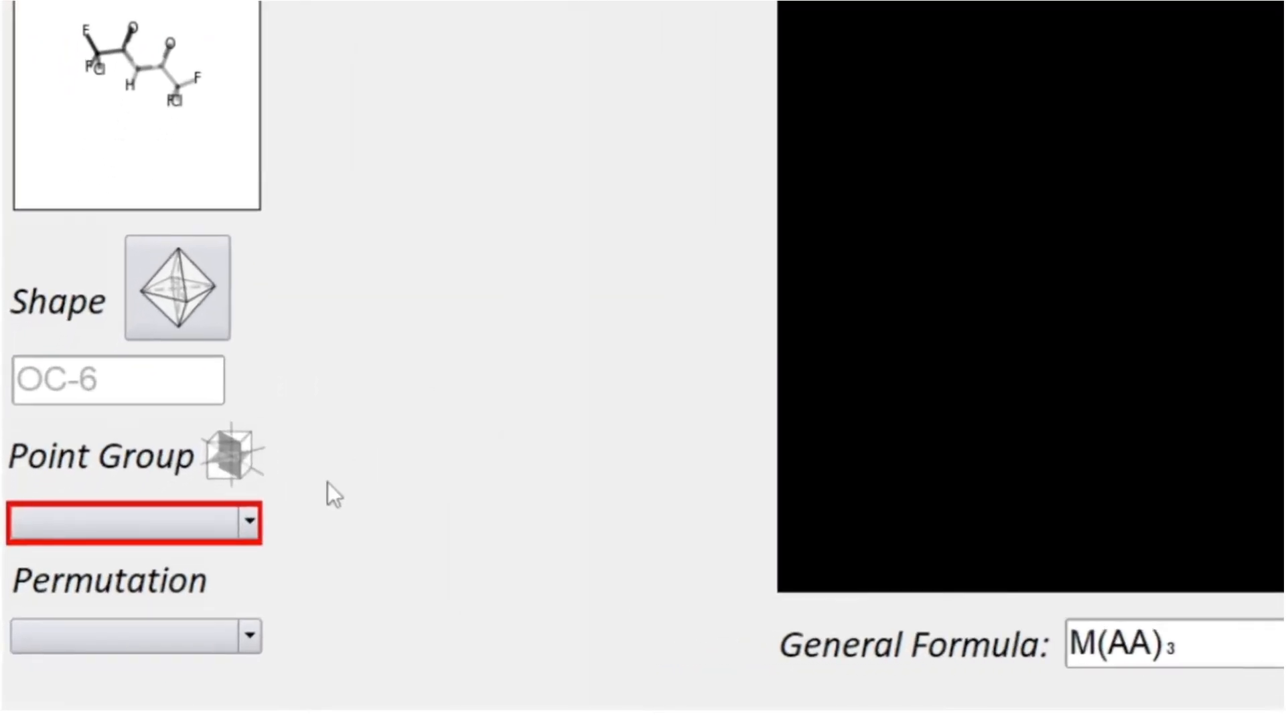
Build the D3 point-group isomer with permutation 1 2 3 4 5 6, then inspect the optimized structure.
click(251, 526)
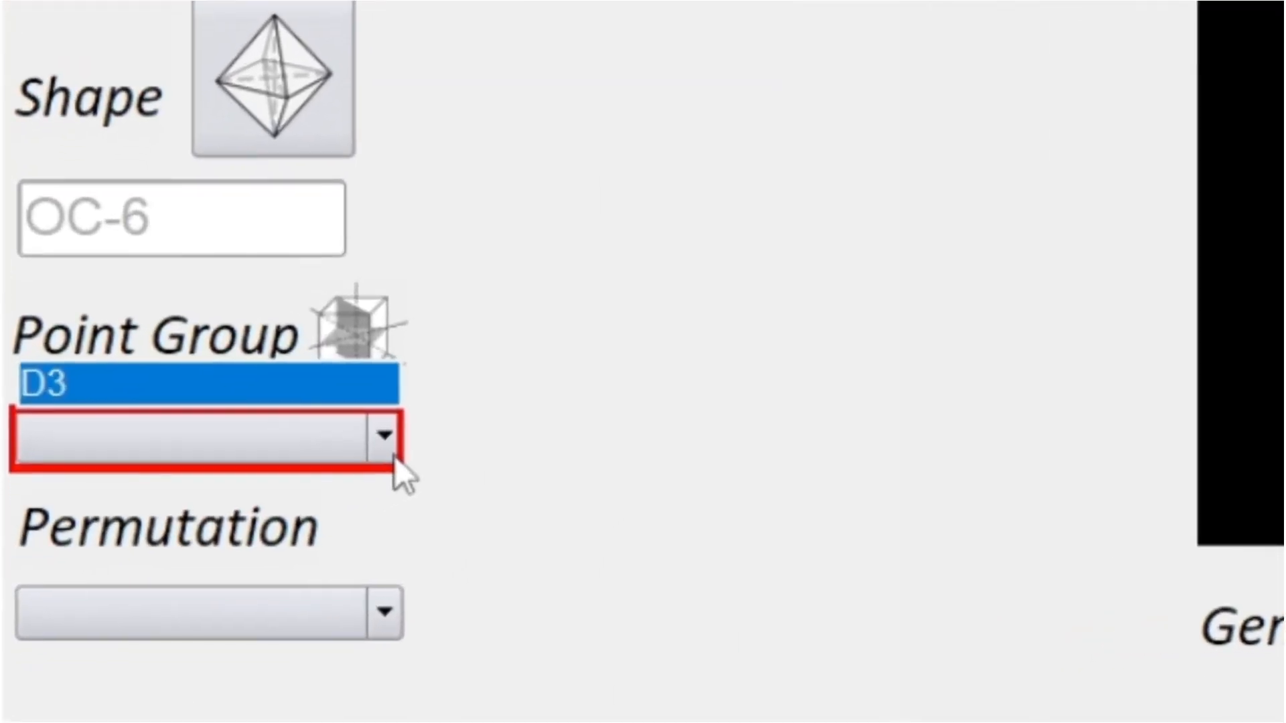
click(237, 480)
click(389, 629)
click(343, 521)
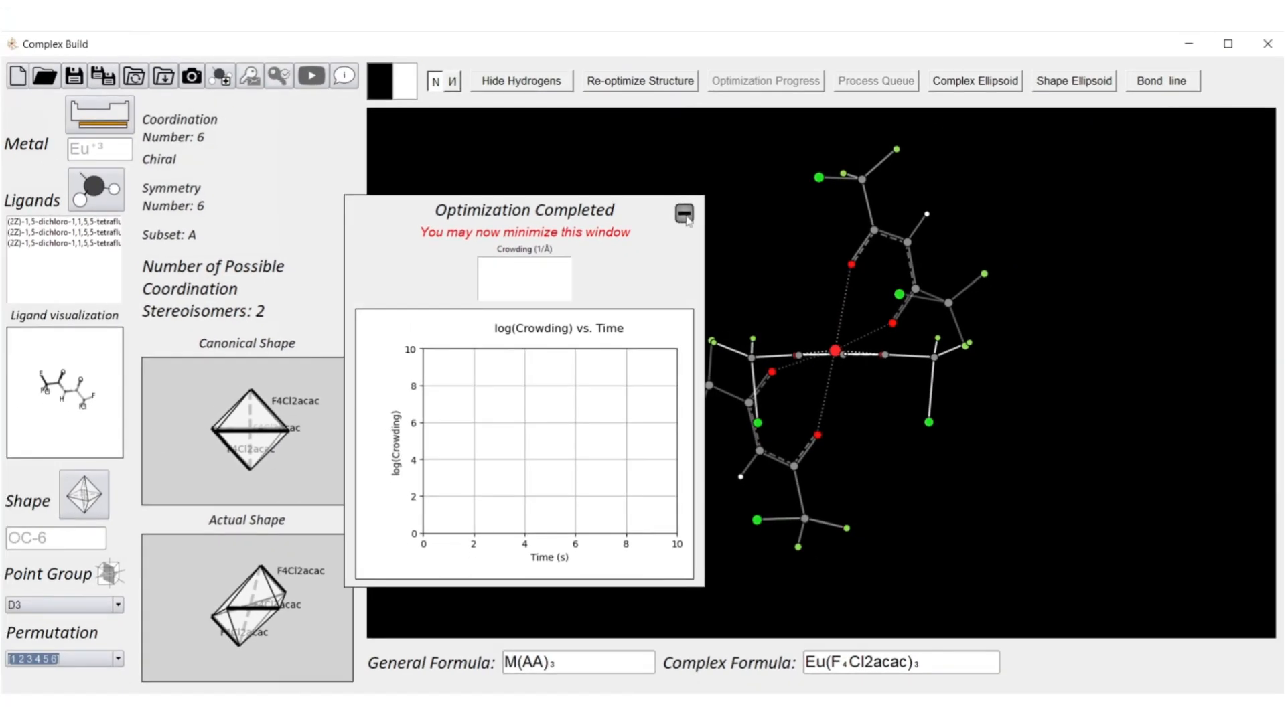
click(683, 214)
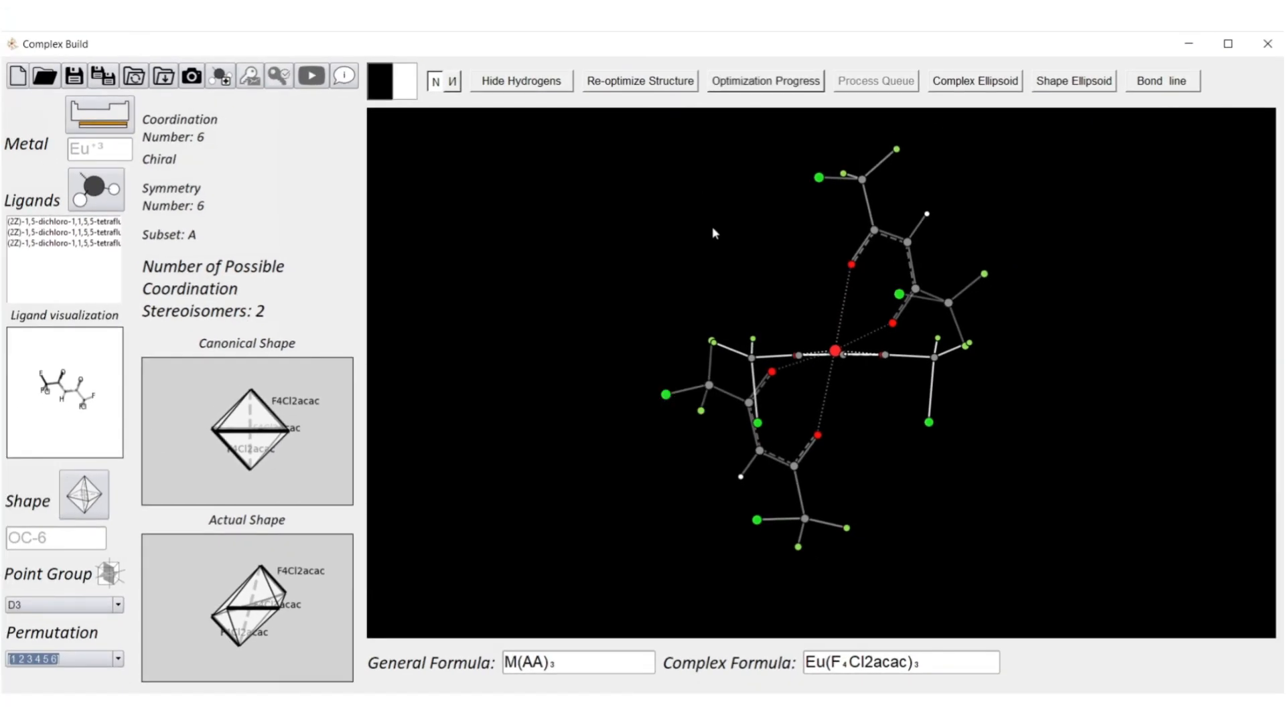
drag(713, 229, 1191, 371)
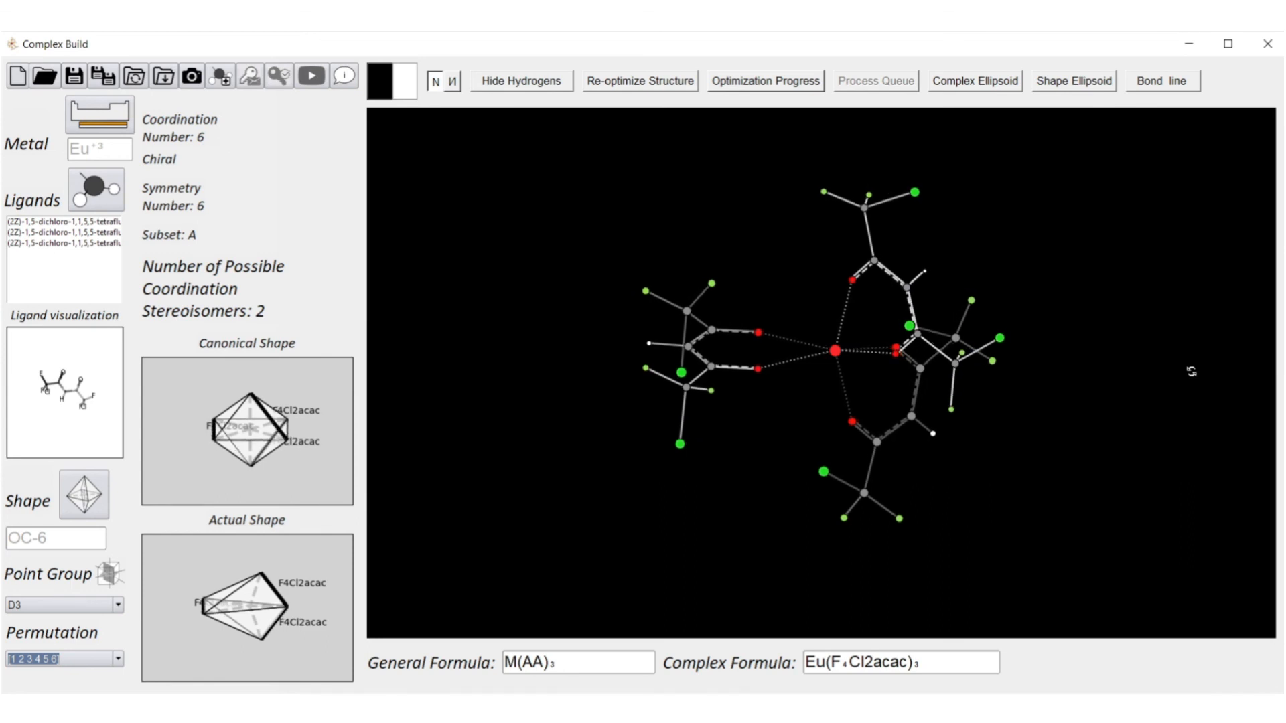